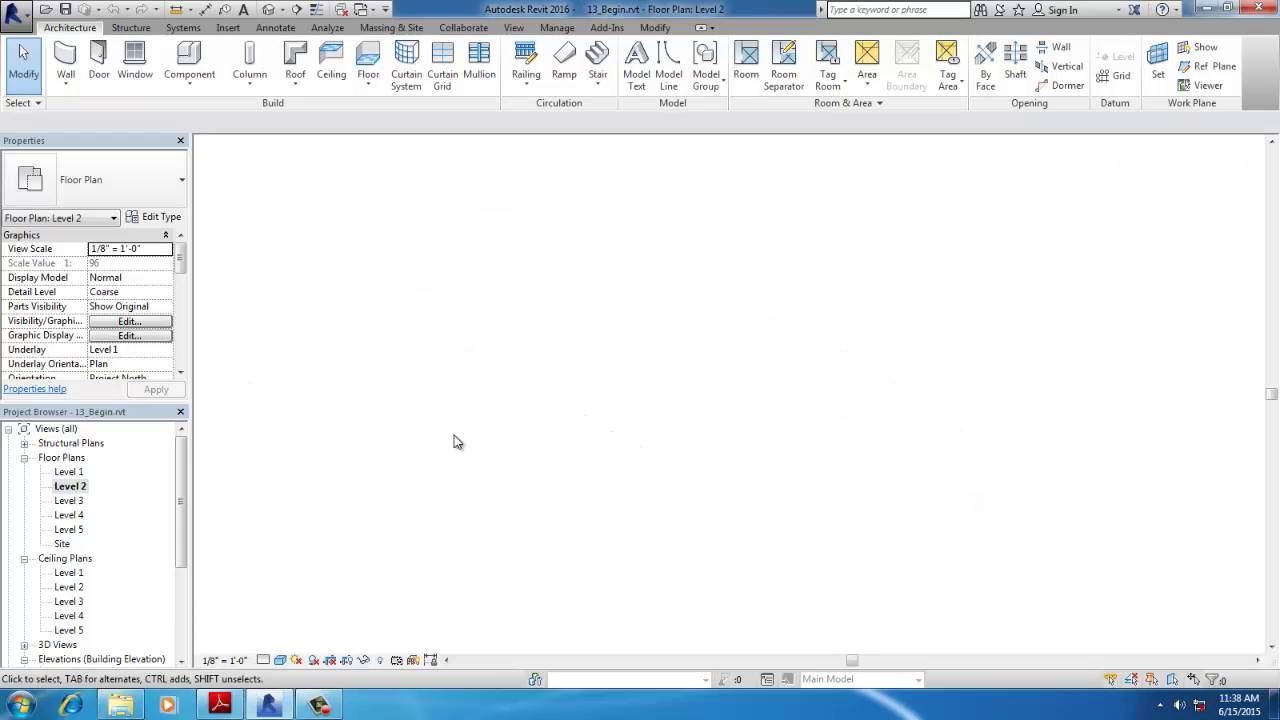
- Mirror every instance of the 24IT20 inverted tee beam in the entire project about the floor's centre grid line
scroll(620, 478, "up", 4)
scroll(620, 478, "up", 5)
middle_click_drag(559, 371, 486, 363)
scroll(486, 363, "down", 4)
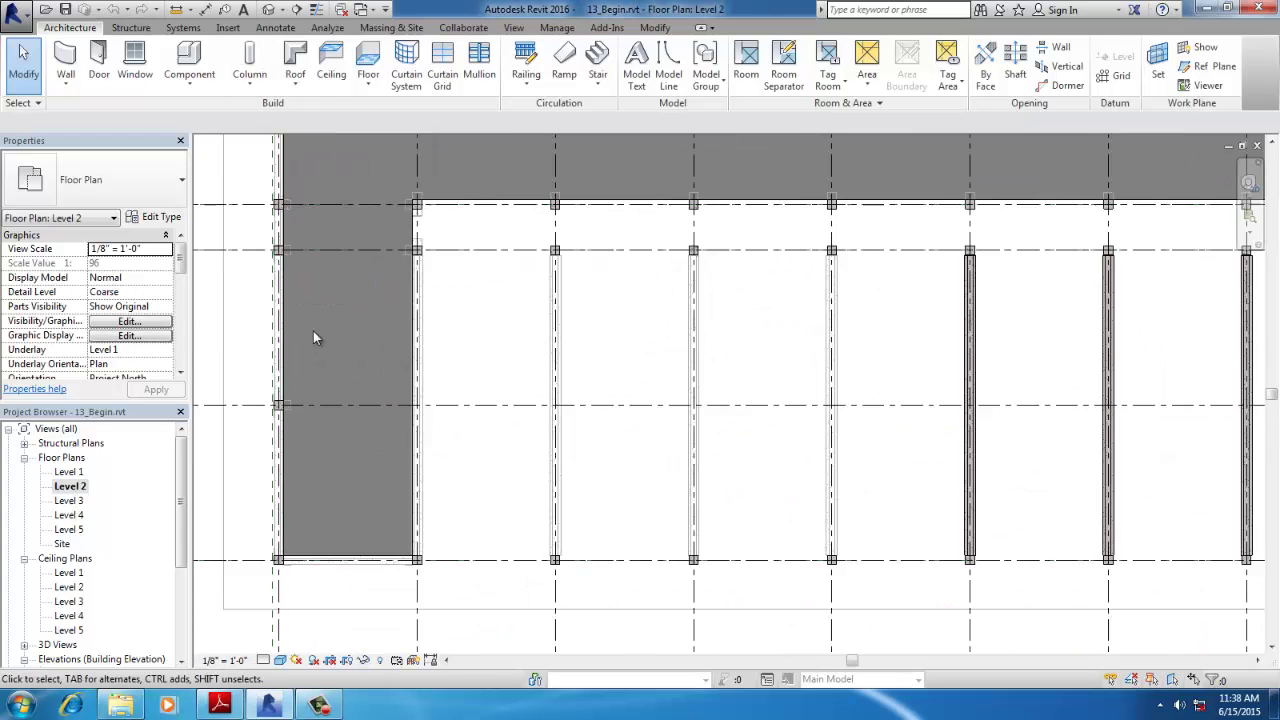
middle_click_drag(1064, 444, 662, 388)
left_click(695, 326)
scroll(580, 429, "down", 4)
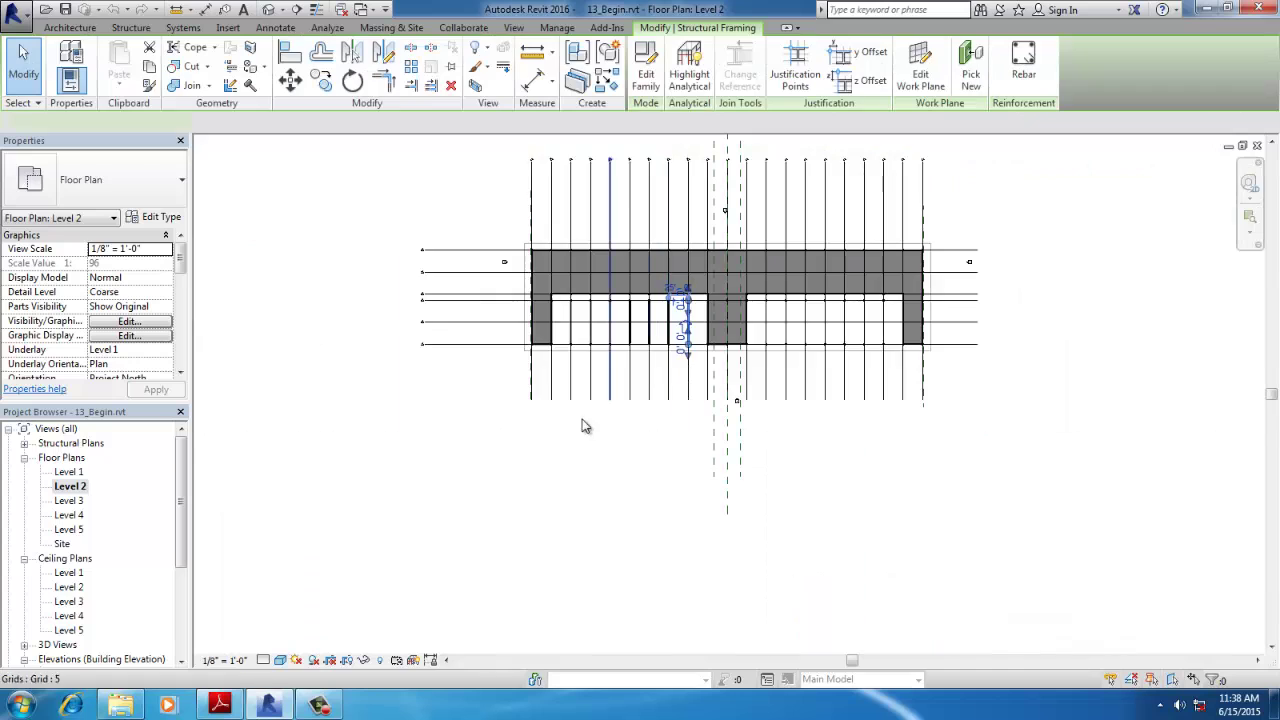
right_click(543, 505)
mouse_move(740, 304)
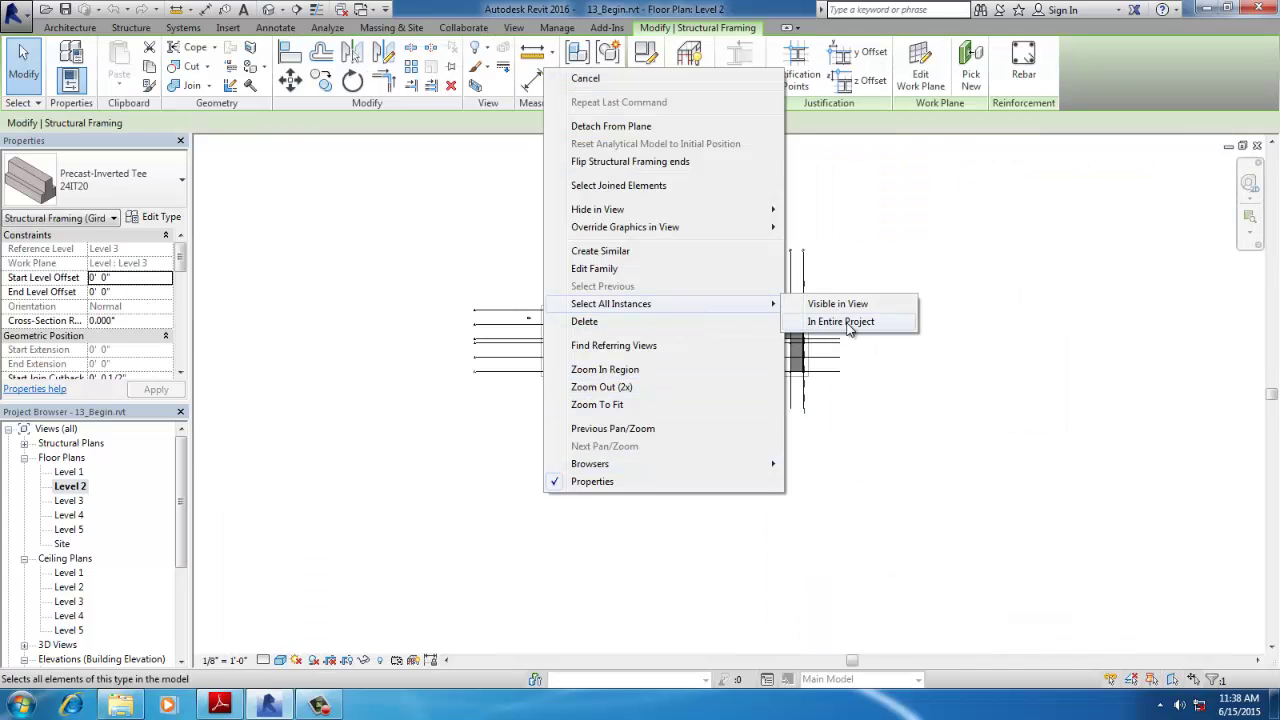
left_click(840, 322)
key("m")
key("m")
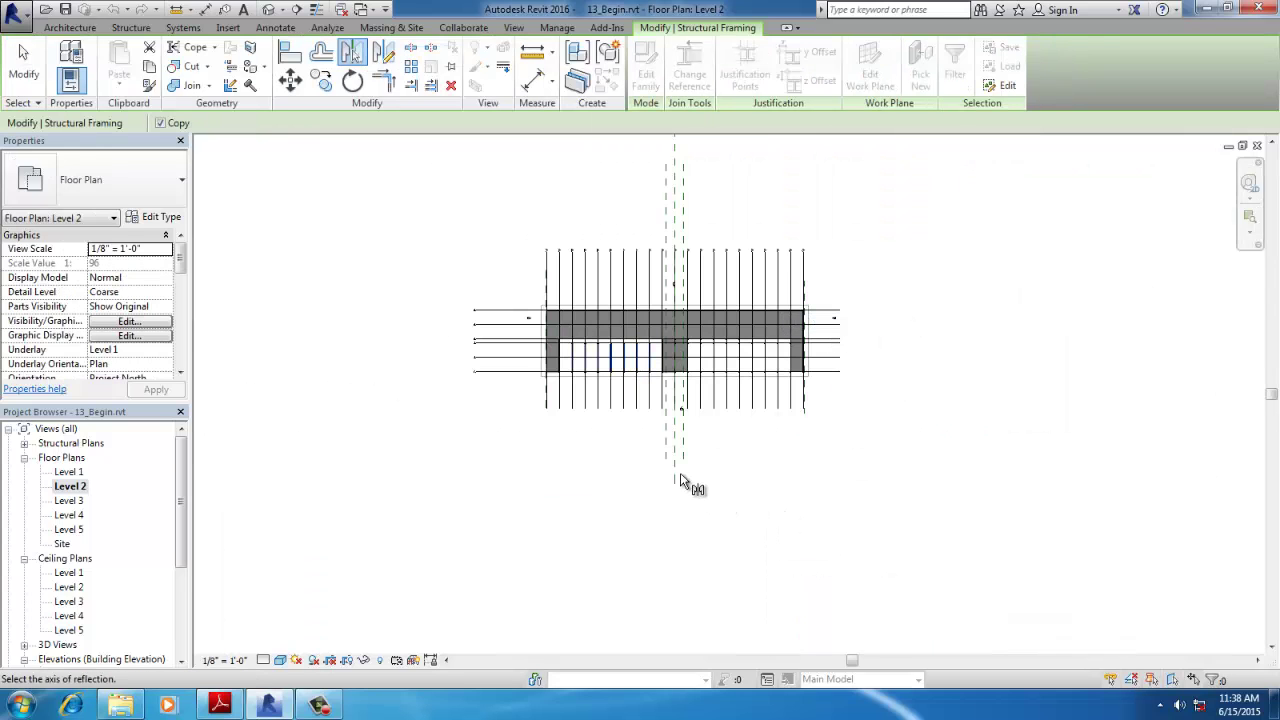
left_click(678, 408)
scroll(600, 400, "up", 3)
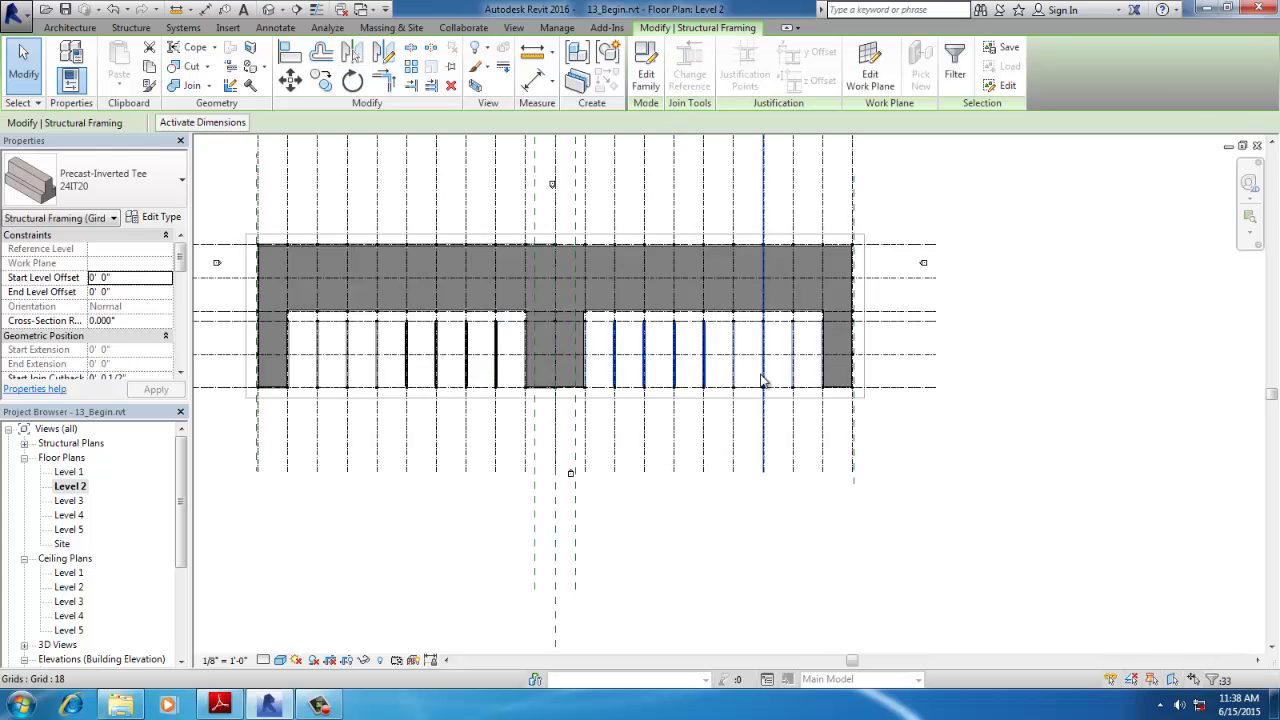
key("Escape")
- Examine the mirrored inverted tee beams in the 3D view and read the double tee beam instructions in the Adobe Reader PDF
left_click(270, 9)
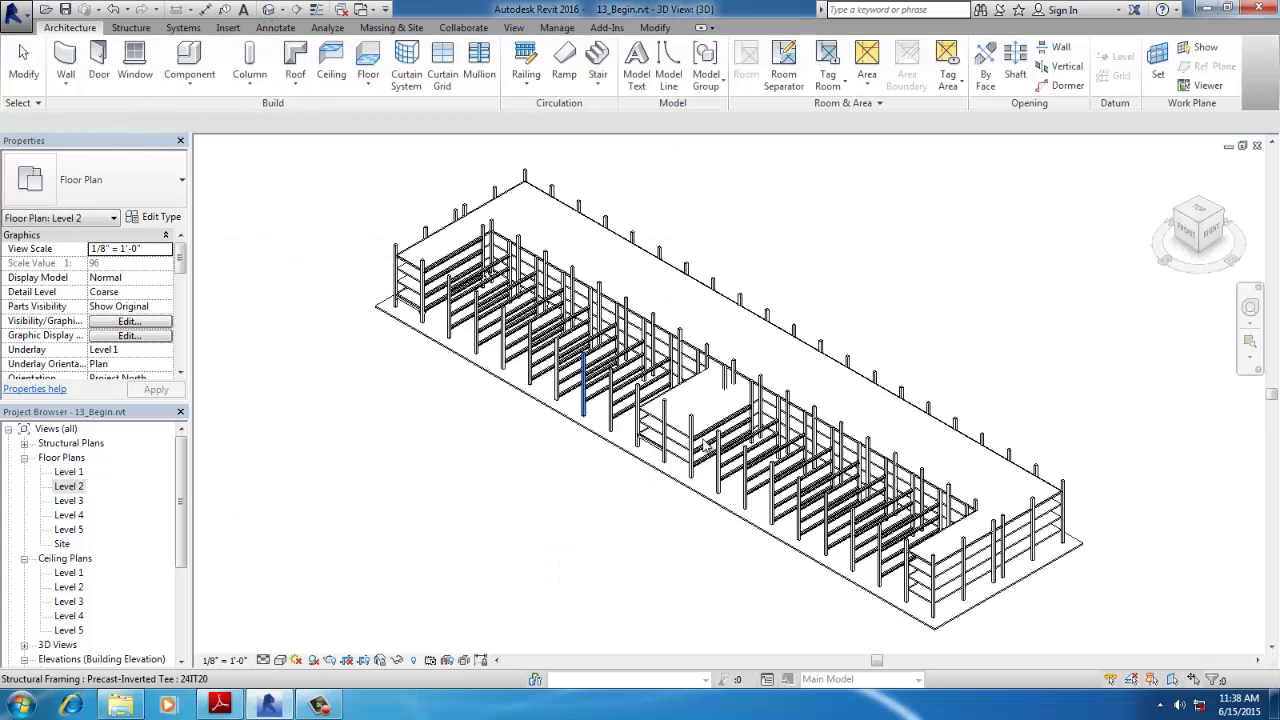
middle_click_drag(726, 562, 757, 424, "shift")
scroll(757, 424, "up", 3)
key("d")
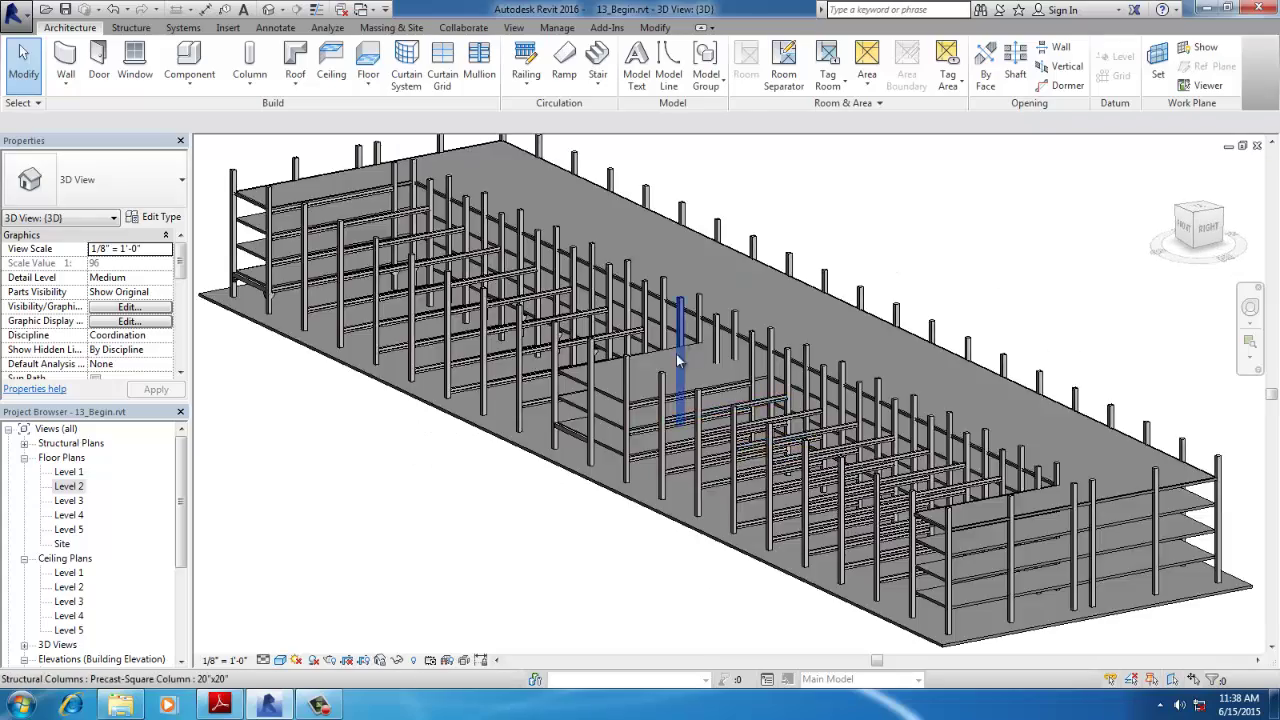
scroll(676, 371, "down", 2)
mouse_move(700, 485)
middle_mouse_down("shift")
mouse_move(766, 513)
mouse_move(831, 519)
middle_mouse_up("shift")
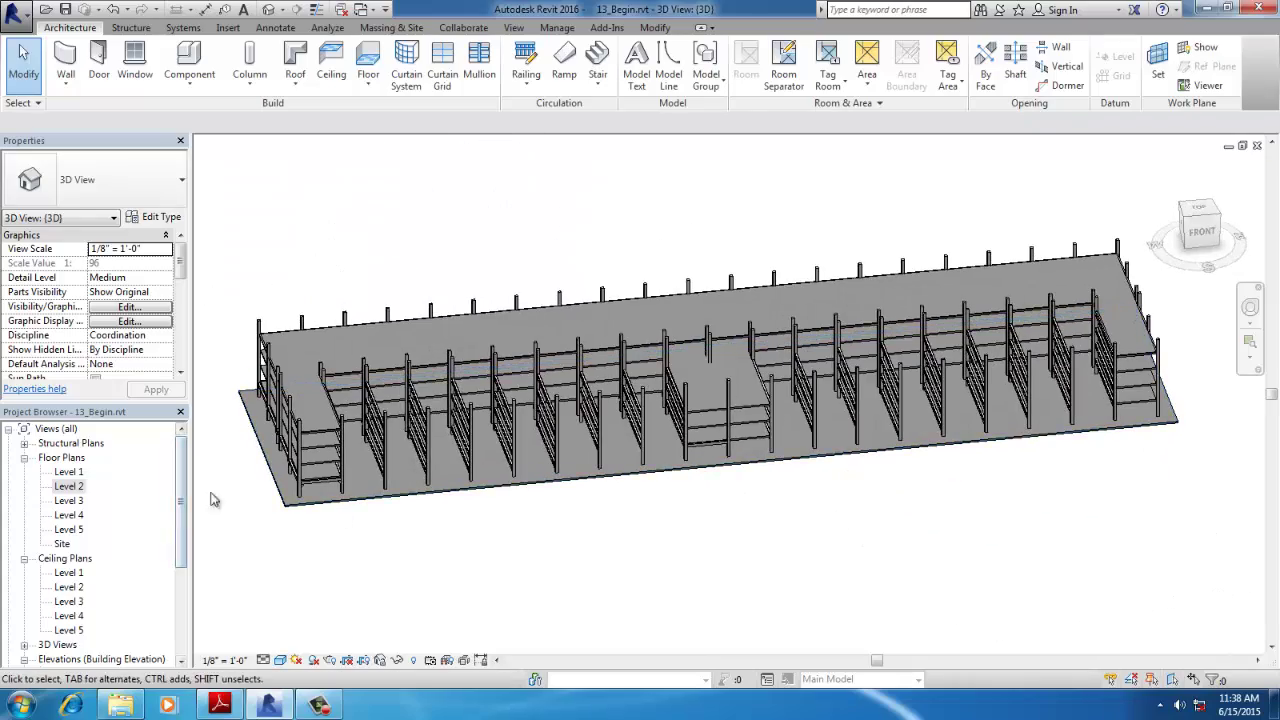
key("alt+Tab")
scroll(486, 340, "down", 1)
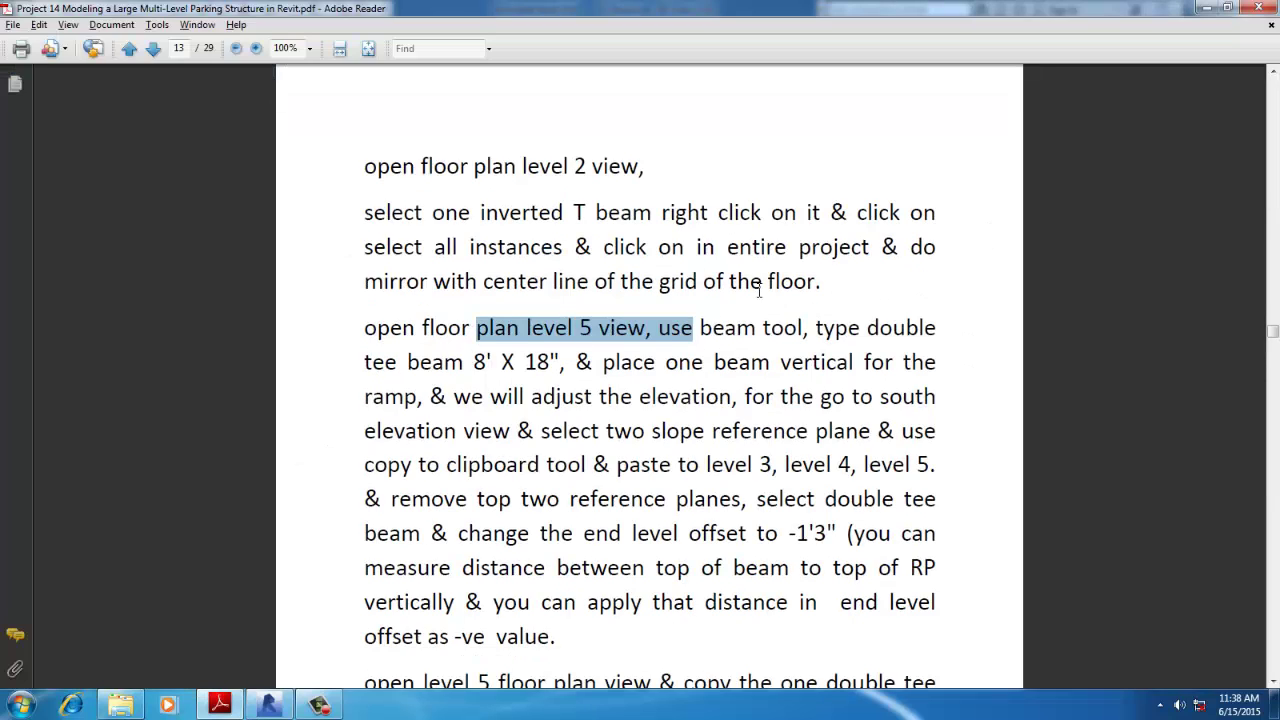
scroll(760, 287, "down", 2)
key("alt+Tab")
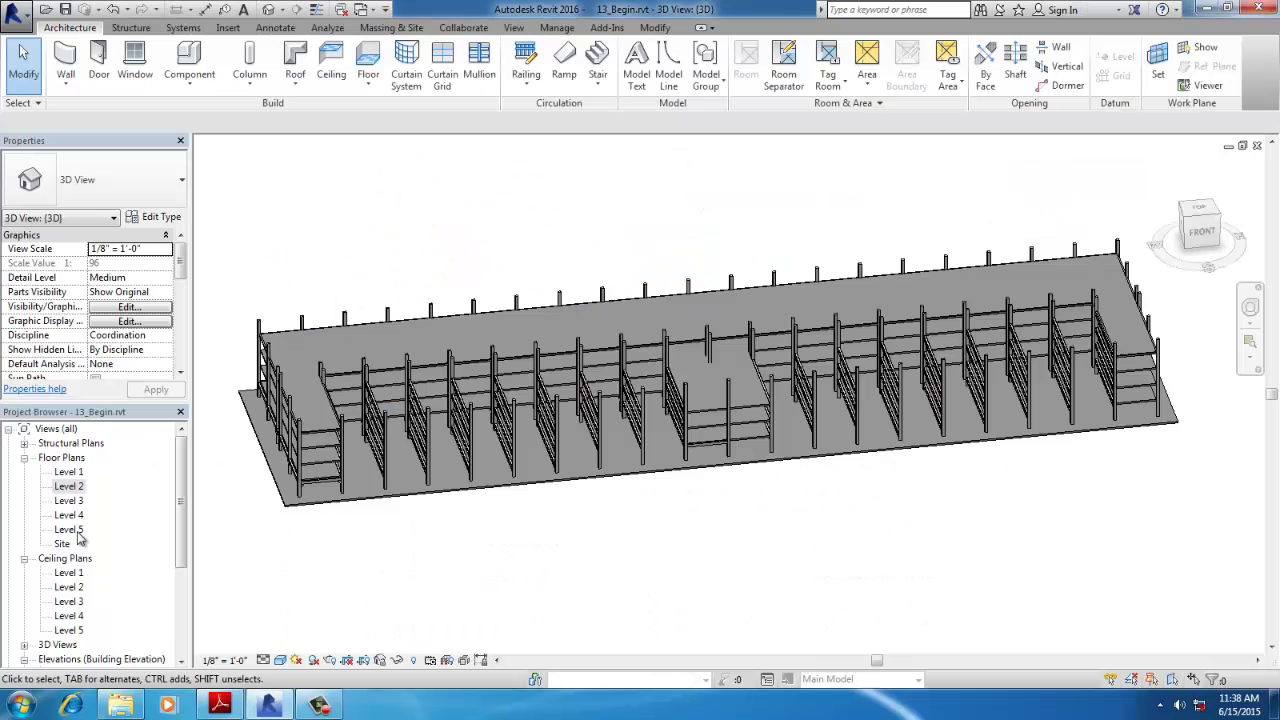
- Place a Precast-Double Tee 8' x 18" beam between grids 2 and 3 on the Level 5 plan, 10' above the lowest horizontal grid
double_click(70, 530)
left_click(133, 30)
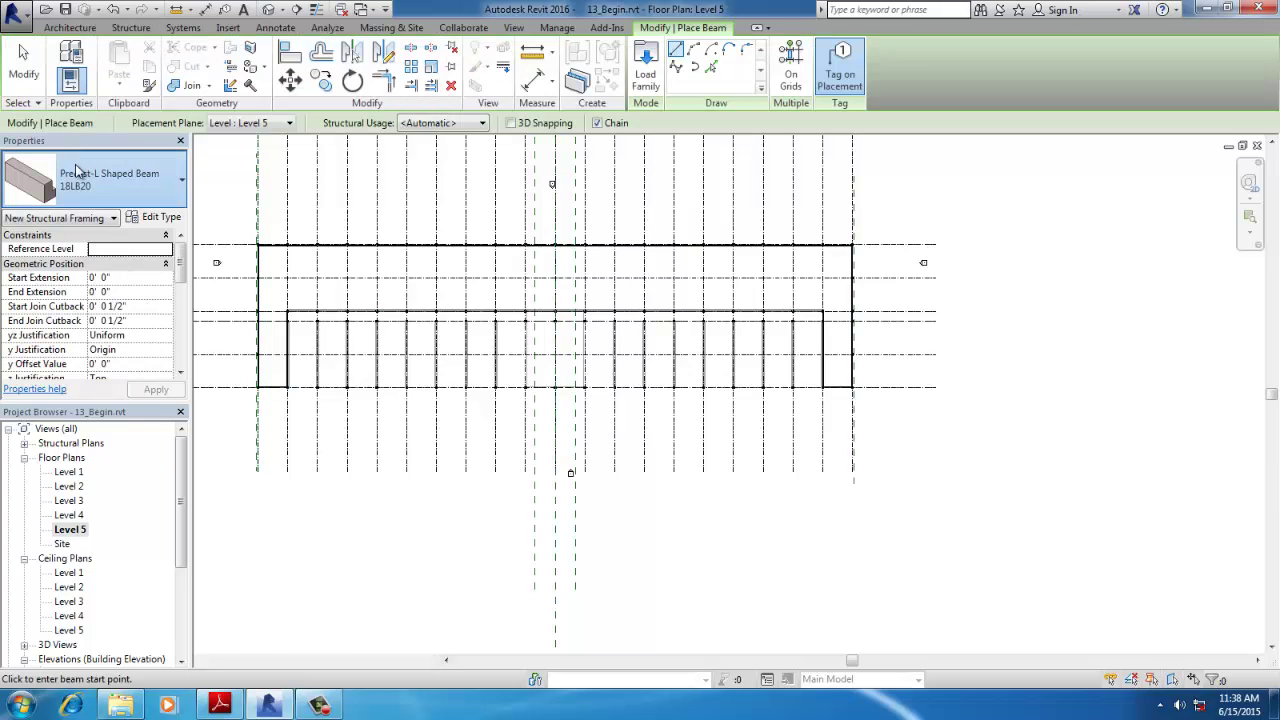
left_click(110, 180)
scroll(100, 407, "down", 1)
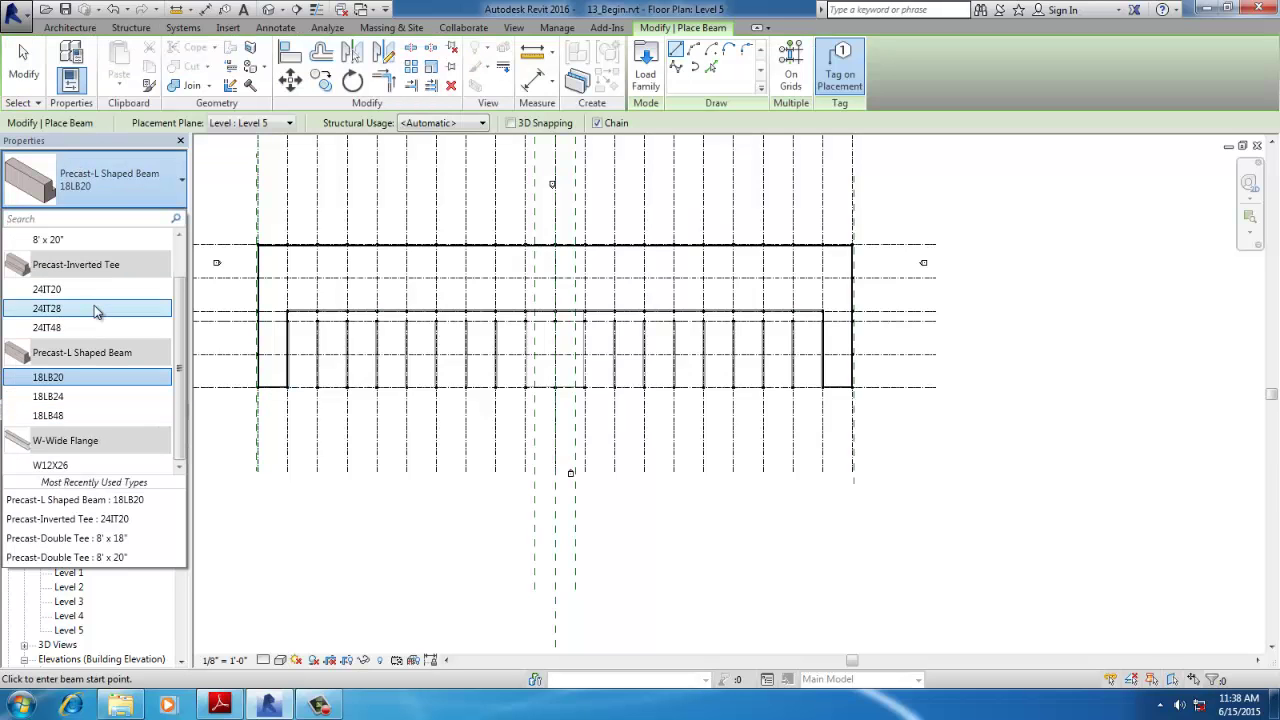
scroll(95, 305, "up", 1)
left_click(94, 269)
key("alt+Tab")
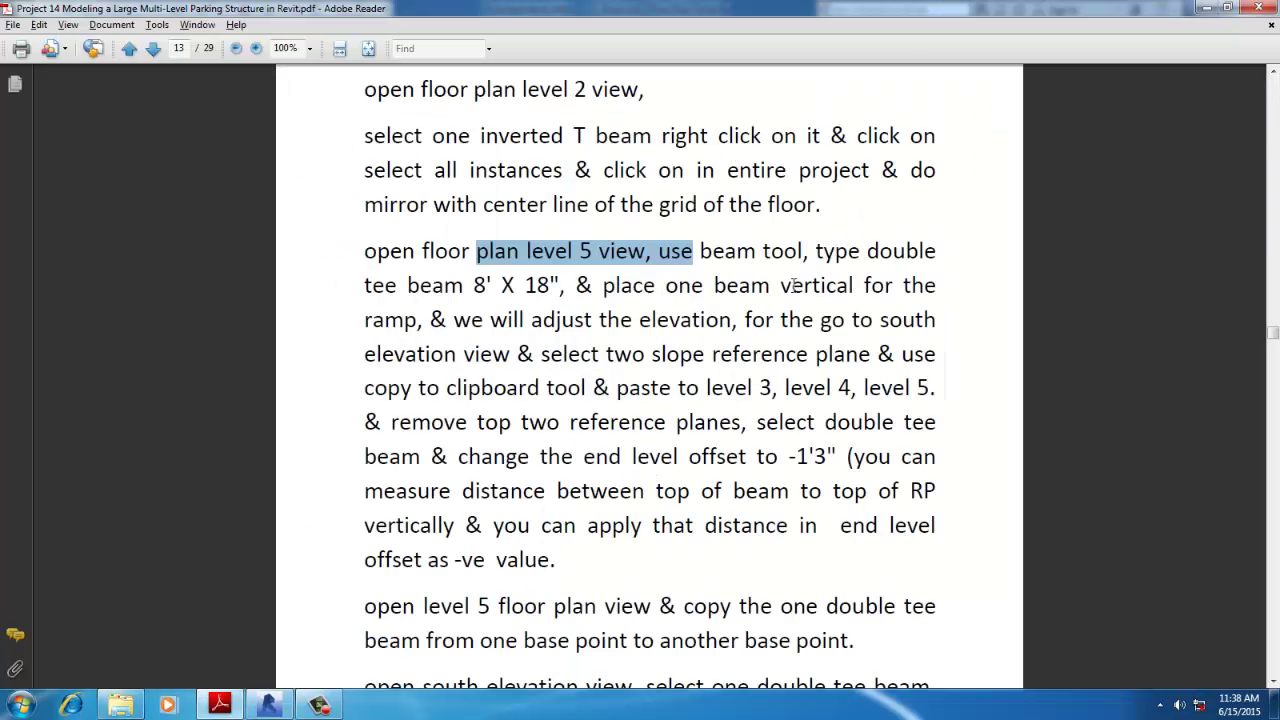
key("alt+Tab")
scroll(300, 420, "up", 5)
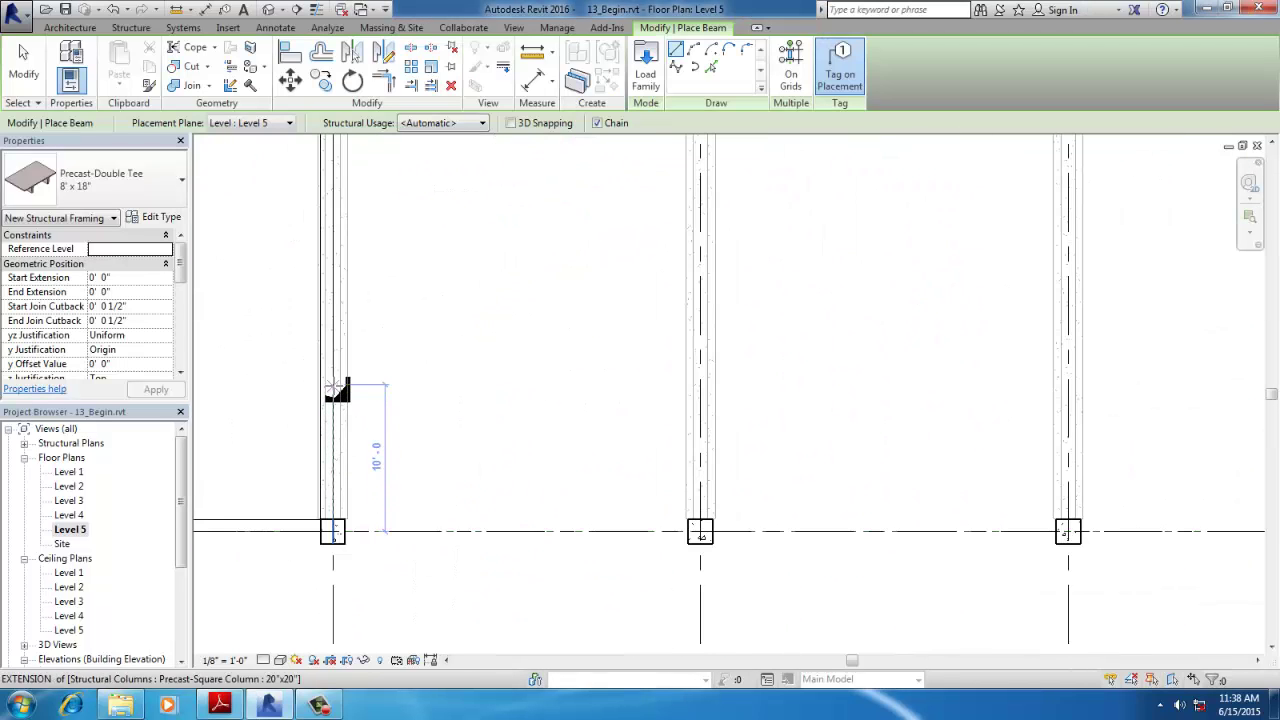
left_click(336, 387)
left_click(704, 387)
key("Escape")
key("Escape")
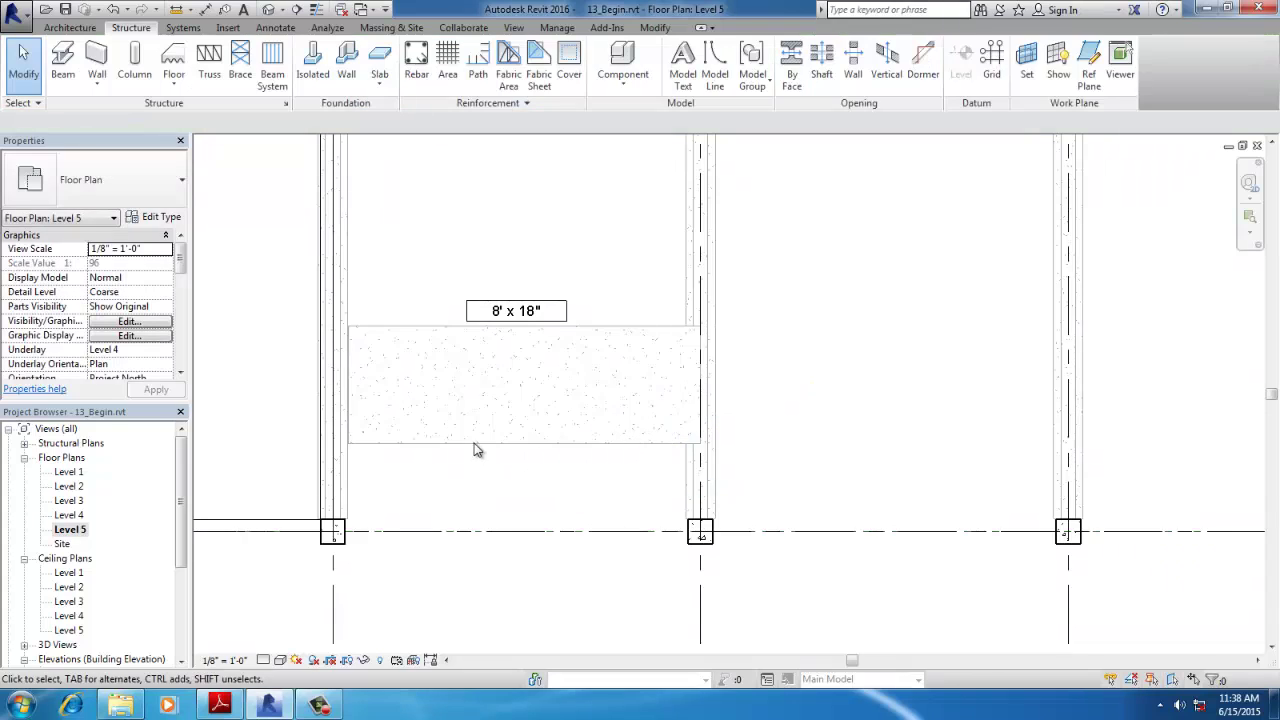
- Nudge the double tee beam in the 3D view toward the outer column row, up to the ends of its supporting beams
left_click(268, 12)
scroll(440, 445, "up", 6)
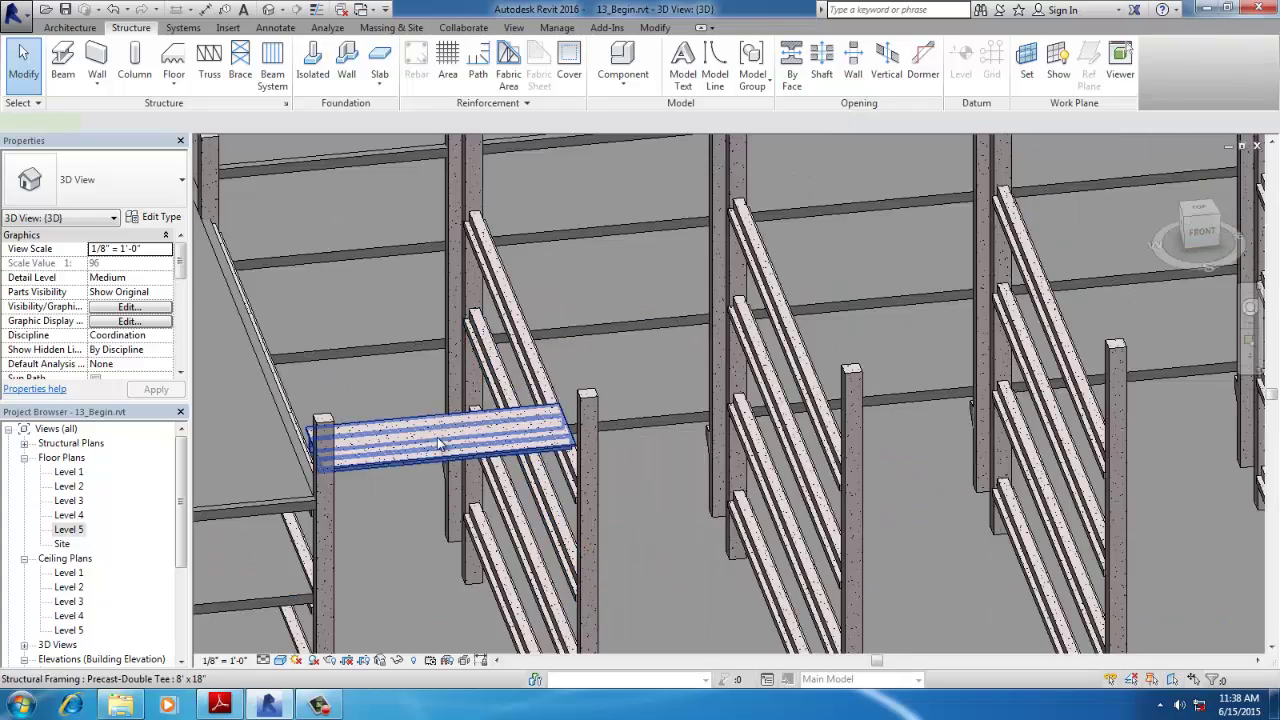
left_click(440, 445)
scroll(440, 445, "down", 5)
scroll(584, 524, "up", 3)
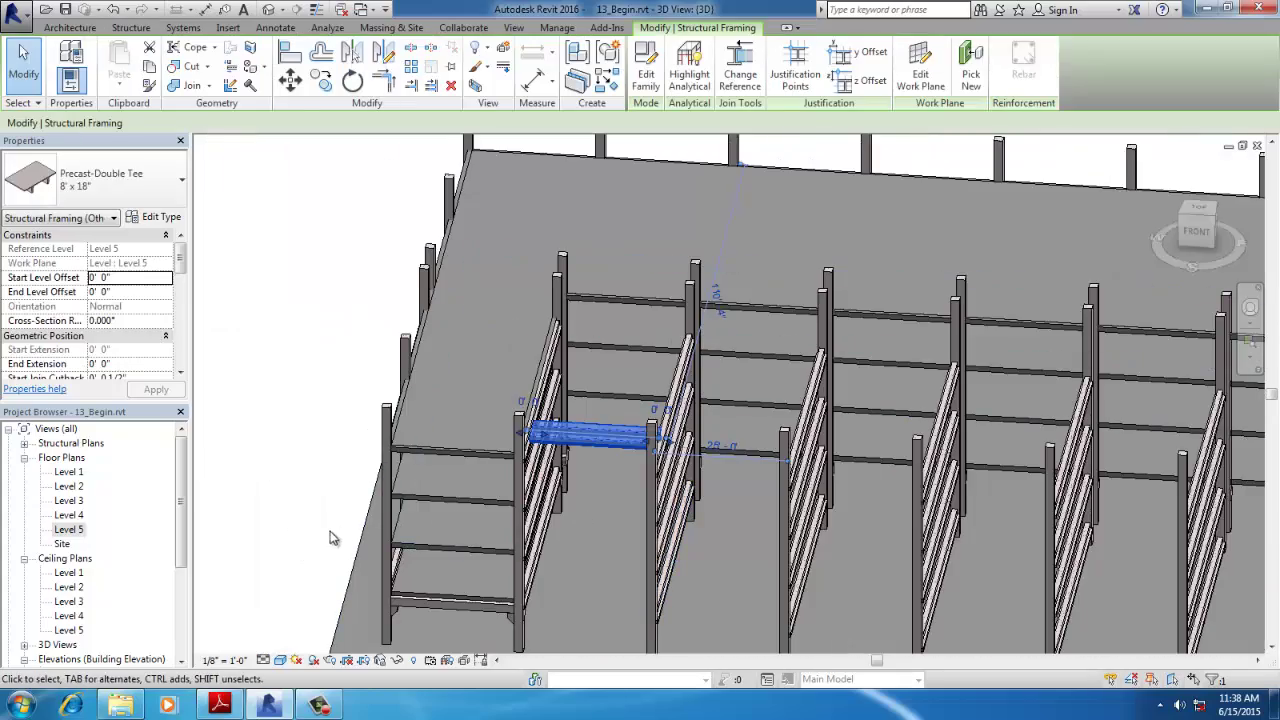
middle_click_drag(293, 557, 330, 610, "shift")
scroll(512, 473, "up", 3)
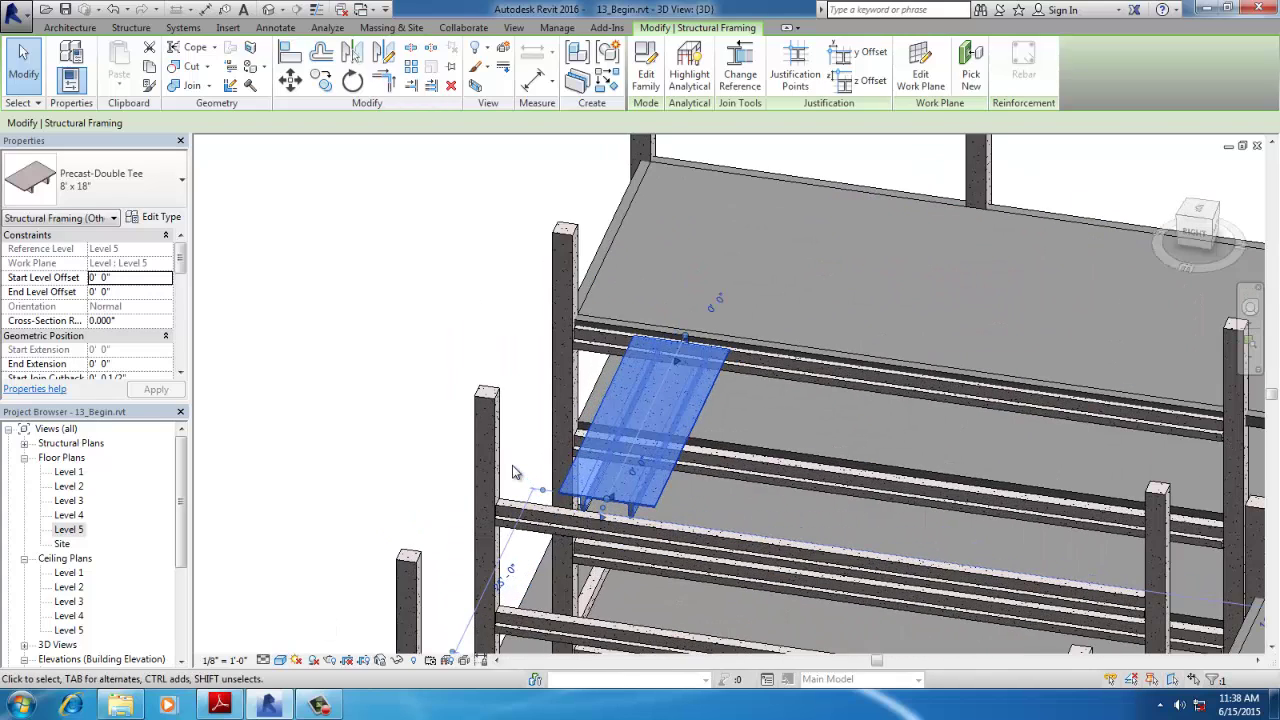
key("Left")
key("Left")
key("Left")
key("Left")
key("Left")
key("Left")
key("Left")
key("Left")
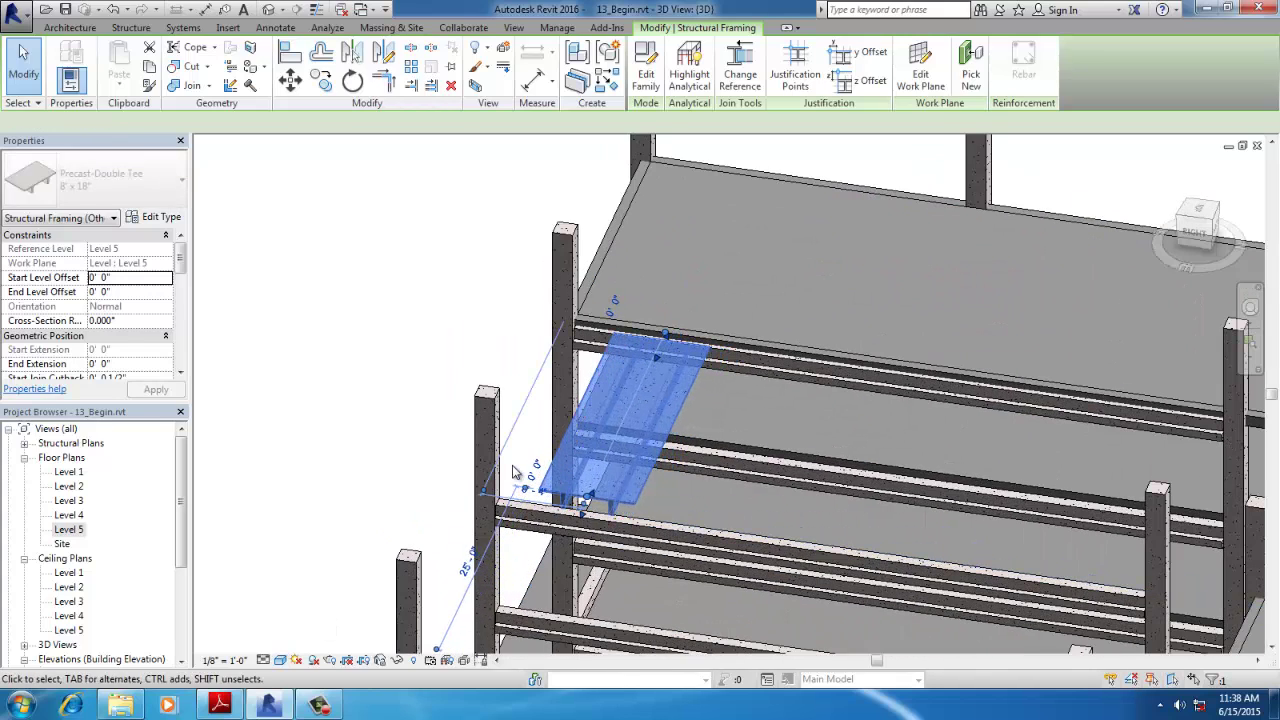
left_click_drag(516, 470, 511, 467)
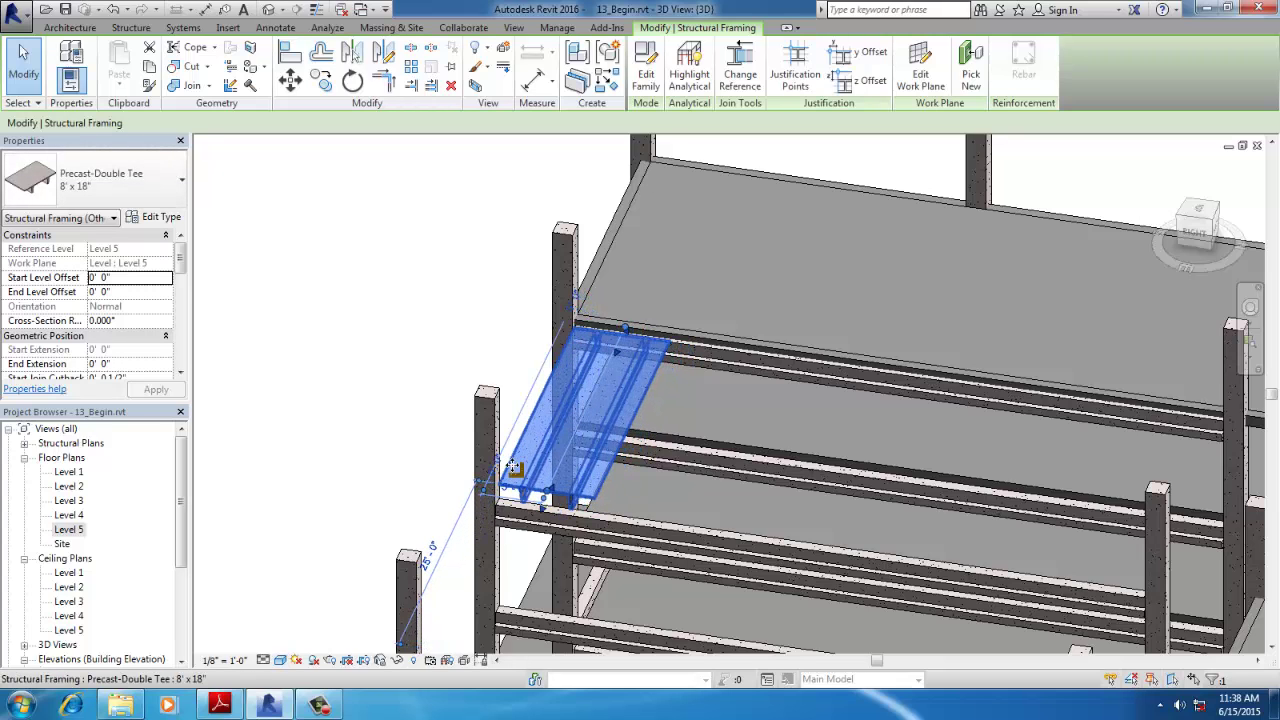
key("Escape")
- Open the South elevation and measure the vertical distance from the double tee's underside to the inverted tee's ledge at grid 3
scroll(85, 589, "down", 1)
double_click(67, 644)
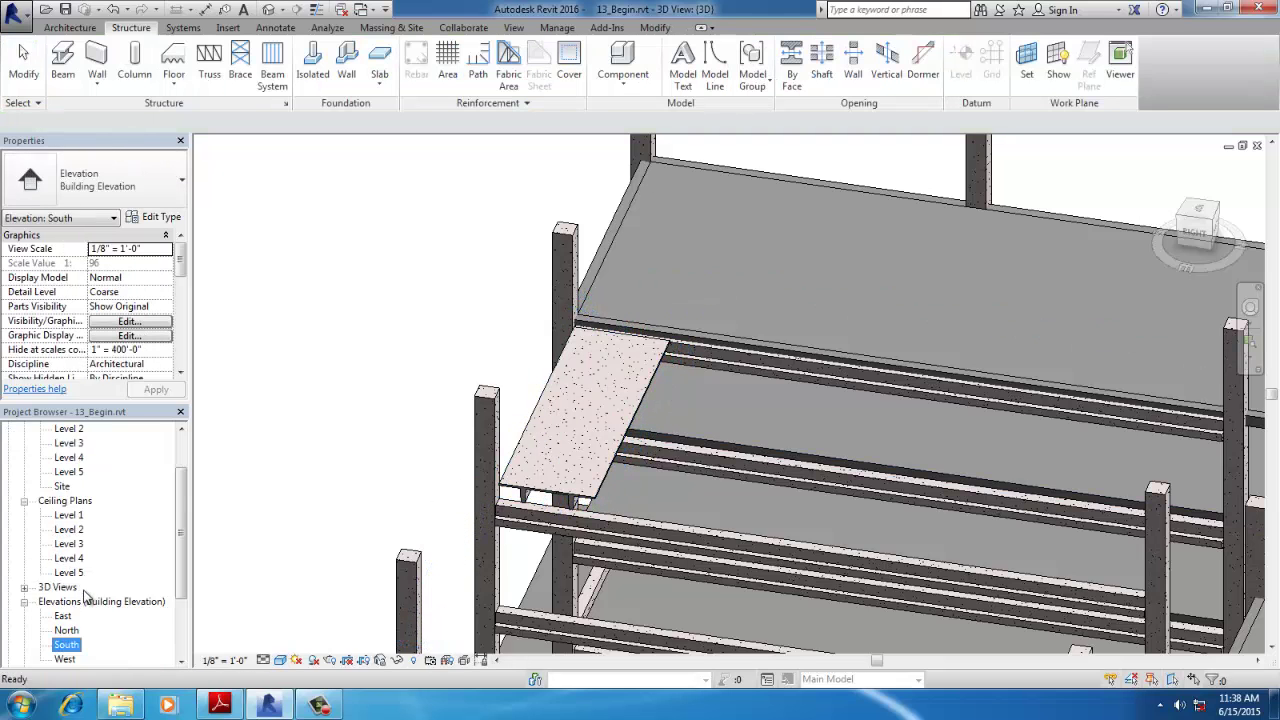
double_click(66, 645)
scroll(515, 230, "up", 5)
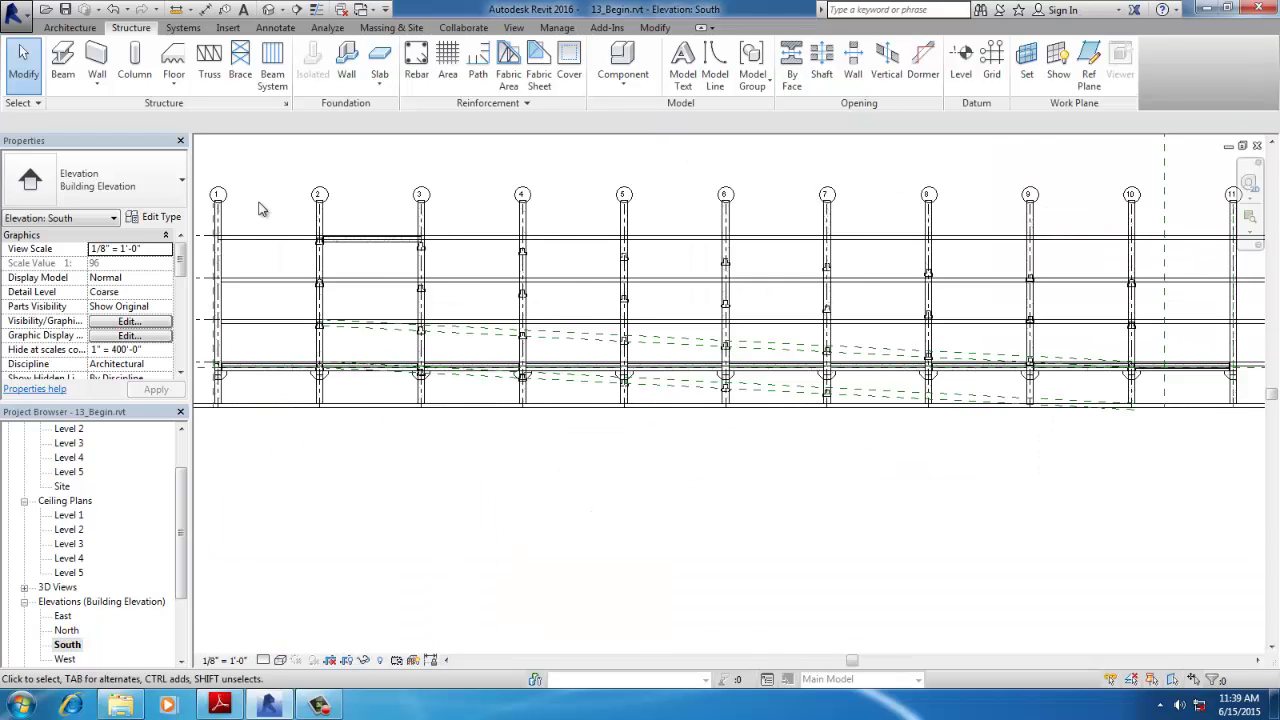
scroll(660, 316, "up", 5)
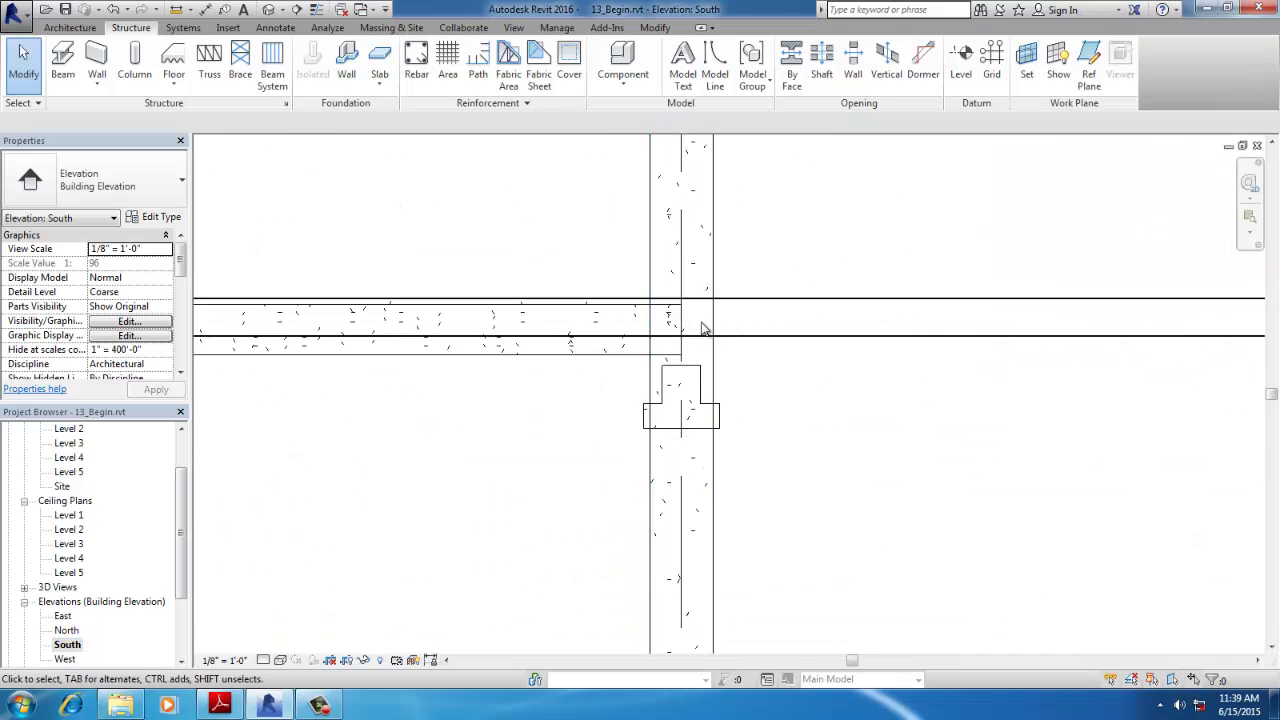
left_click(178, 9)
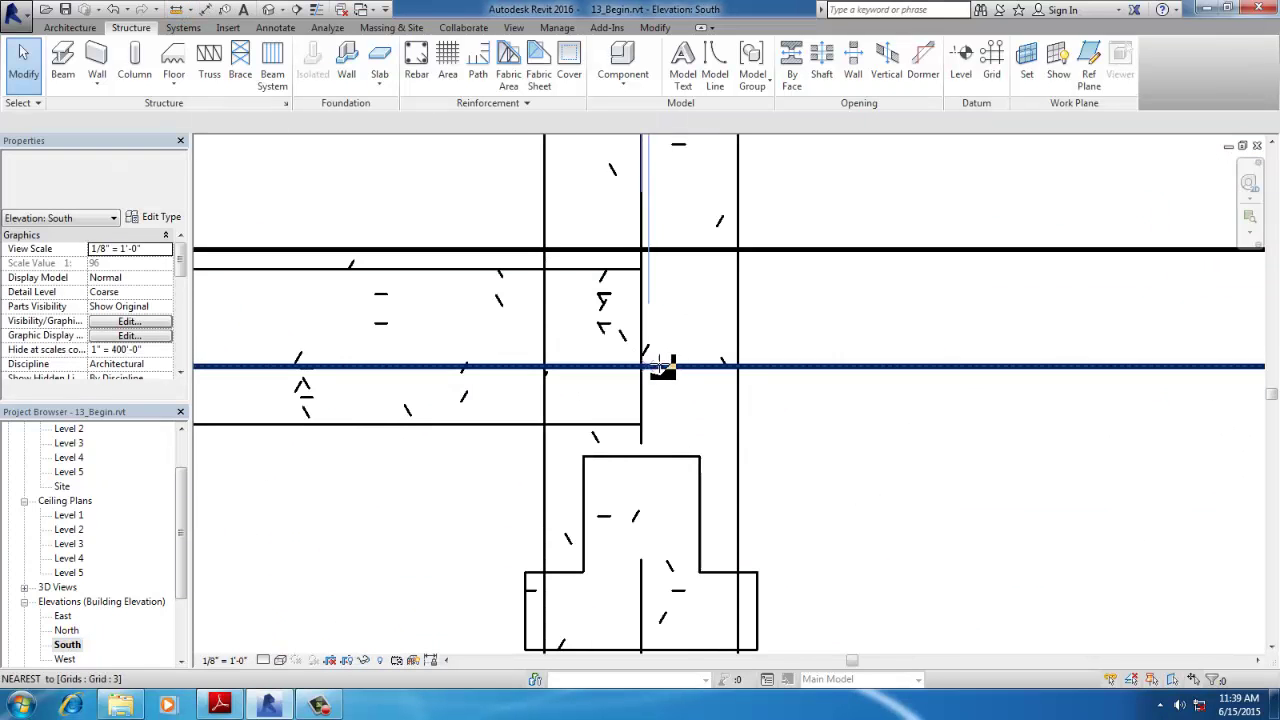
left_click(641, 426)
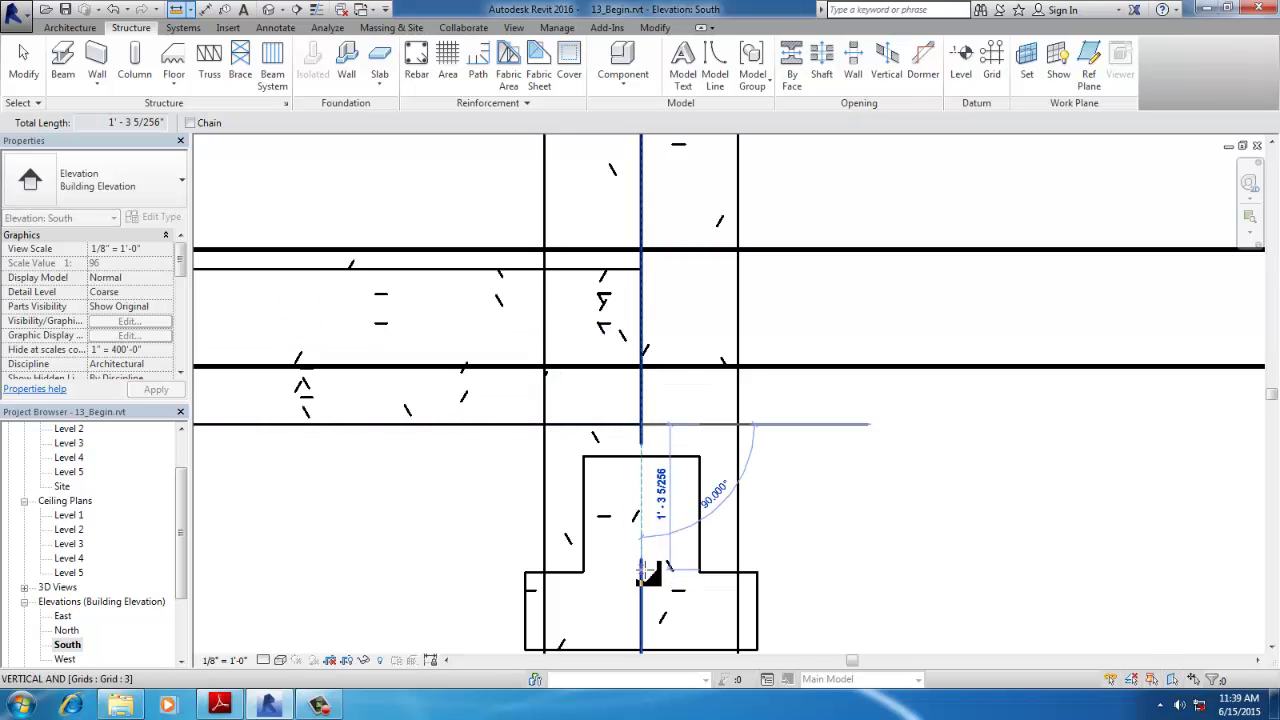
key("Escape")
key("Escape")
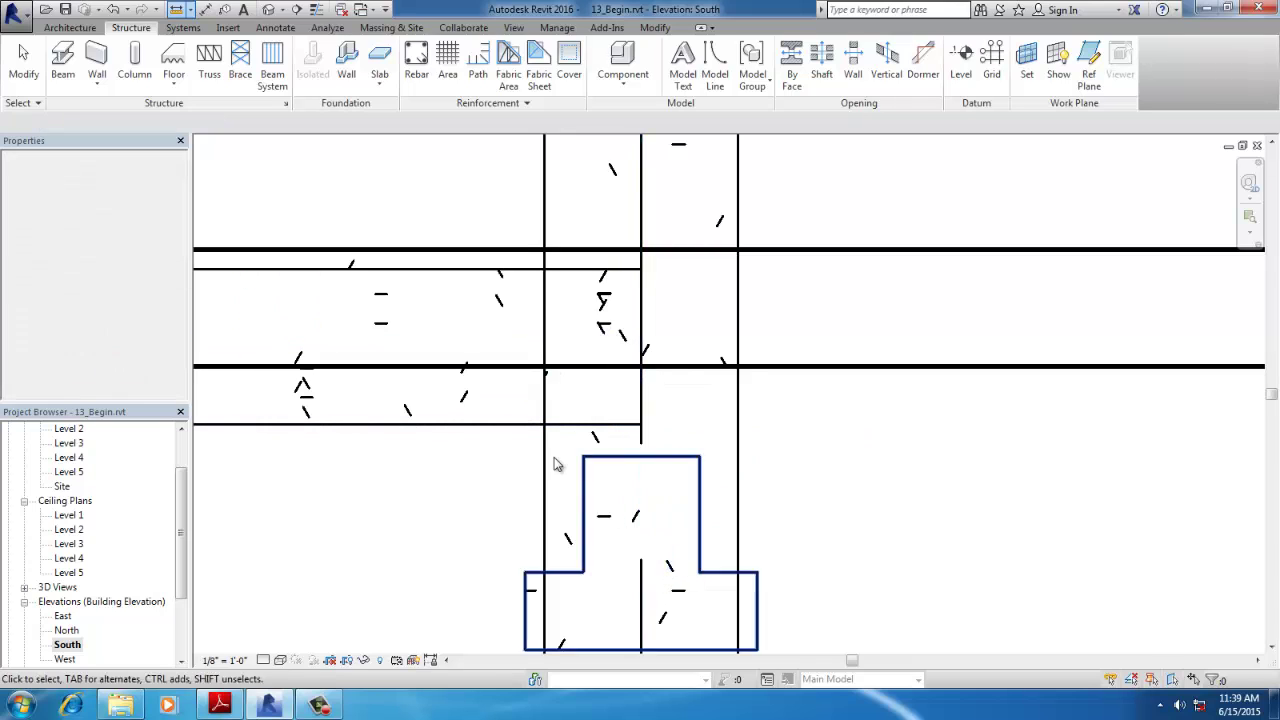
- Set the double tee beam's End Level Offset to -1' 3"
left_click(500, 425)
left_click(128, 291)
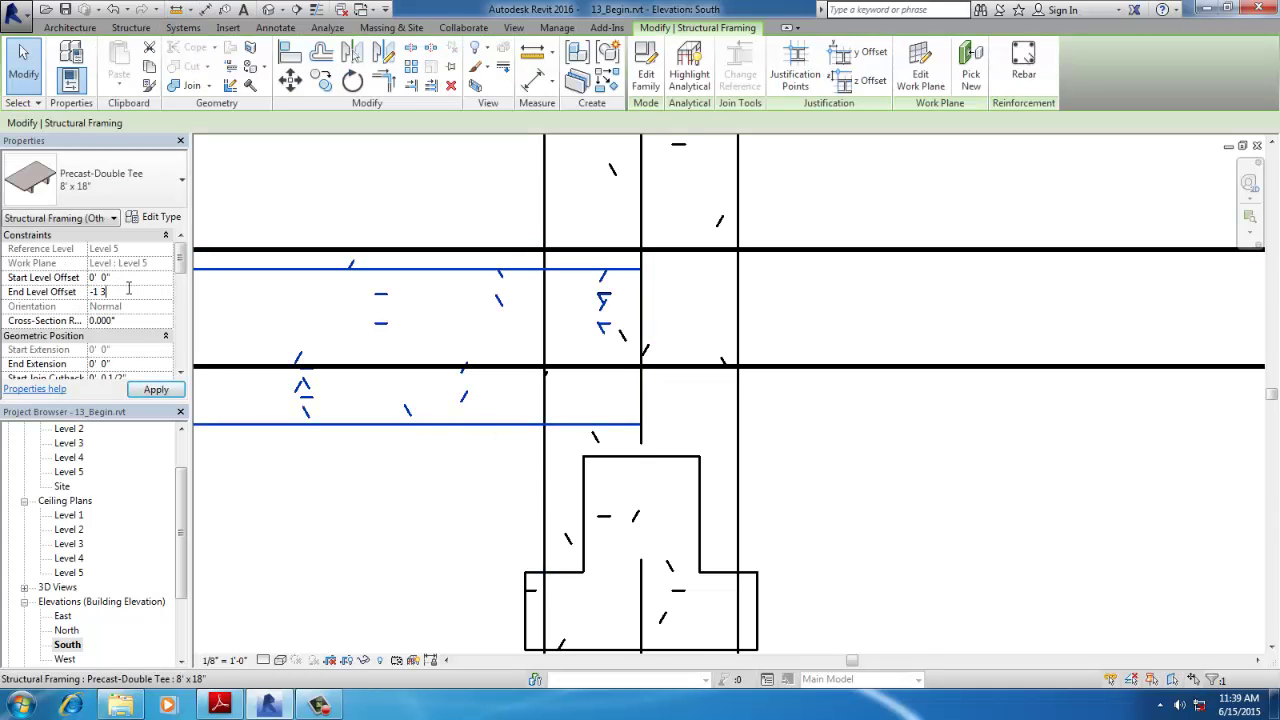
type("-1 3")
key("Tab")
- Extend the start of the sloped double tee beam to the centreline of grid 2
scroll(906, 460, "down", 4)
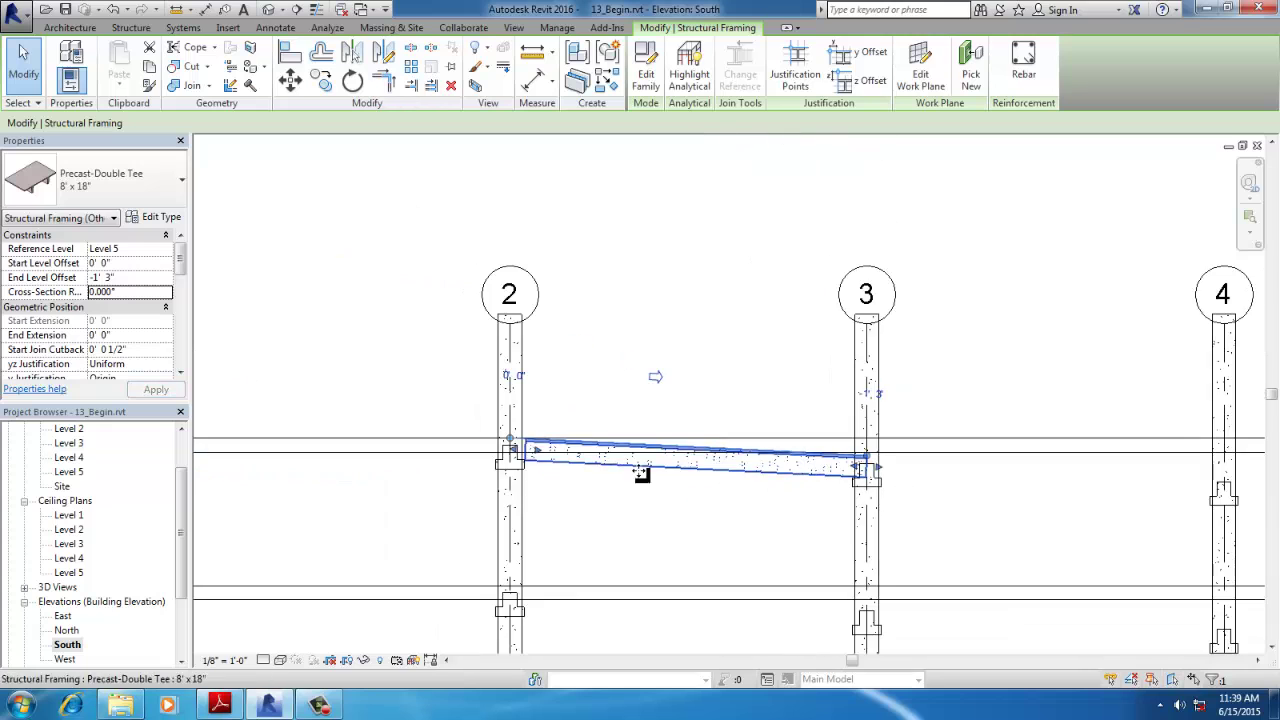
scroll(540, 449, "up", 6)
left_click_drag(500, 455, 470, 455)
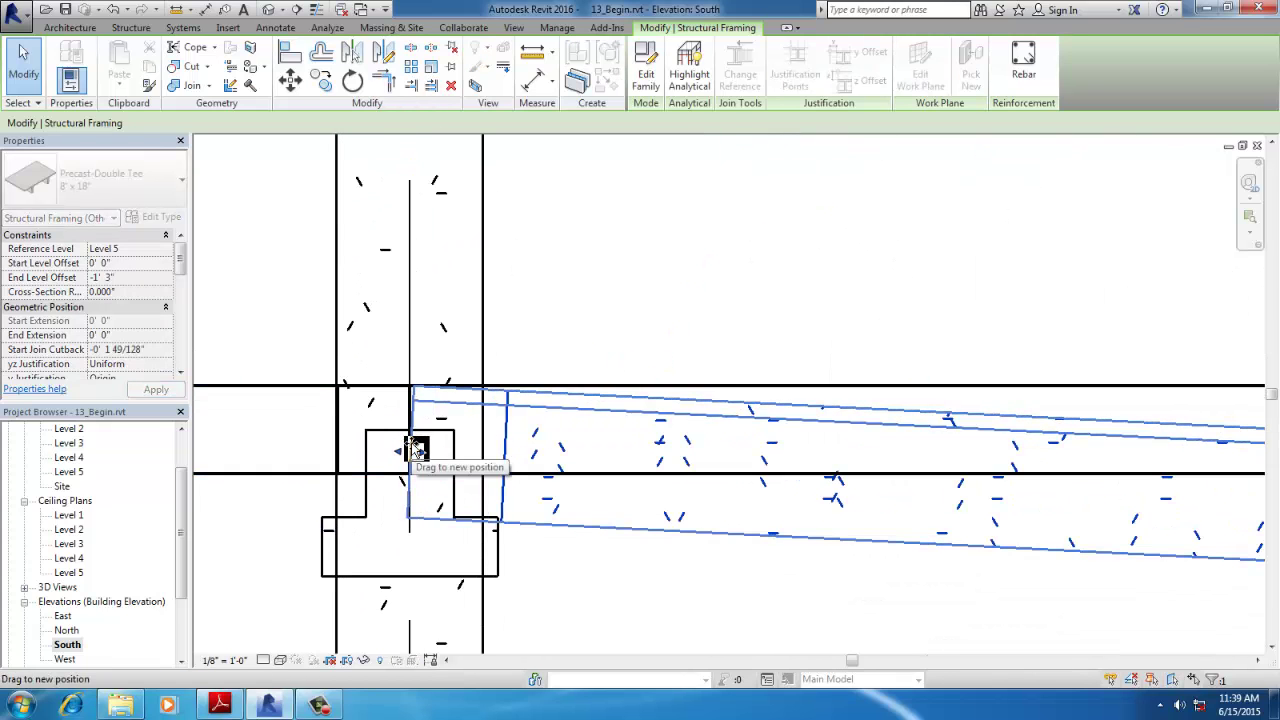
key("Escape")
- Inspect the sloped double tee's seating at grid 3 in the elevation and on its supporting beams in 3D
scroll(434, 420, "down", 4)
scroll(960, 428, "up", 3)
left_click(228, 8)
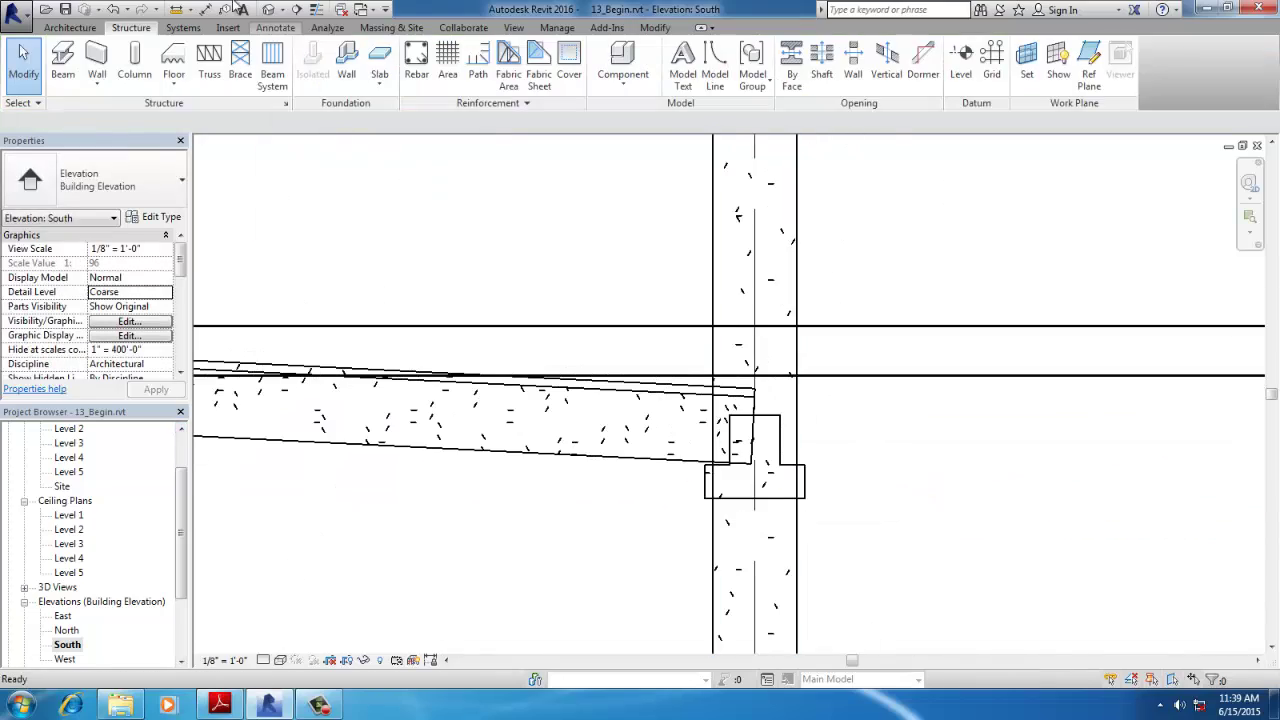
left_click(227, 9)
scroll(530, 400, "up", 4)
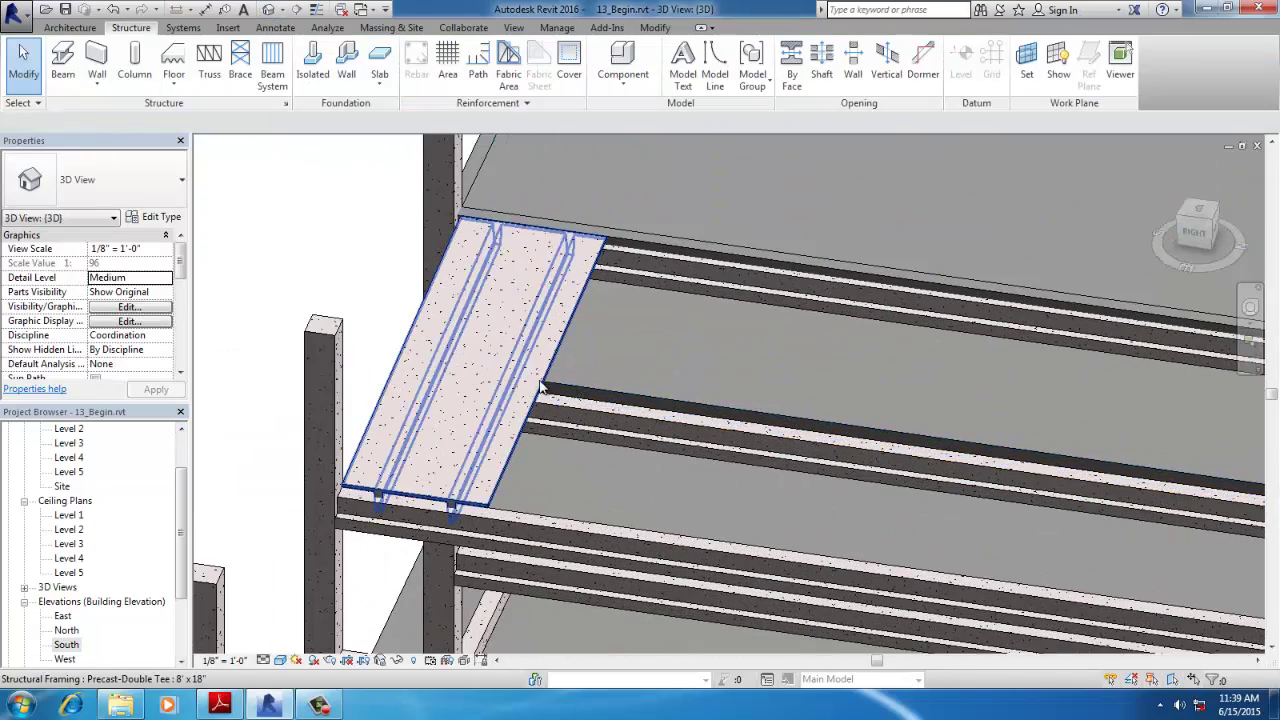
middle_click_drag(523, 451, 511, 371, "shift")
scroll(511, 365, "down", 2)
- Draw a vertical building section on the Level 5 plan through the double tee beam between grids 2 and 3
double_click(70, 472)
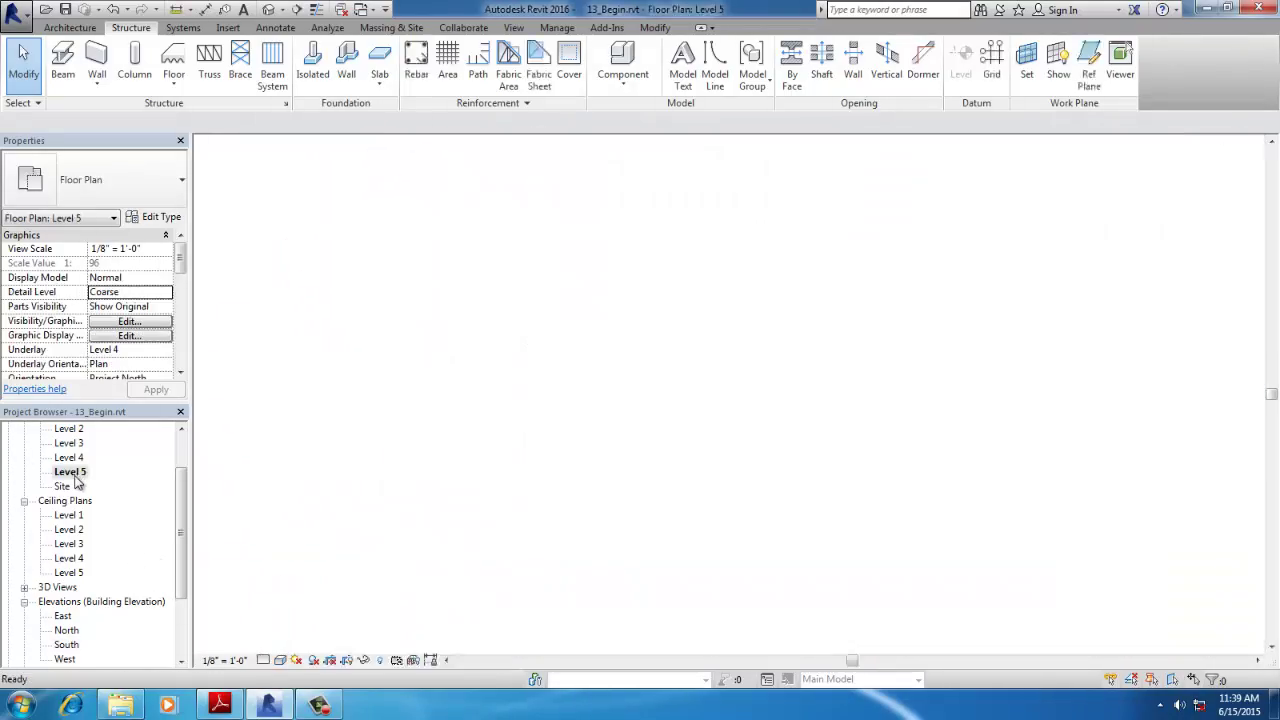
scroll(517, 477, "down", 5)
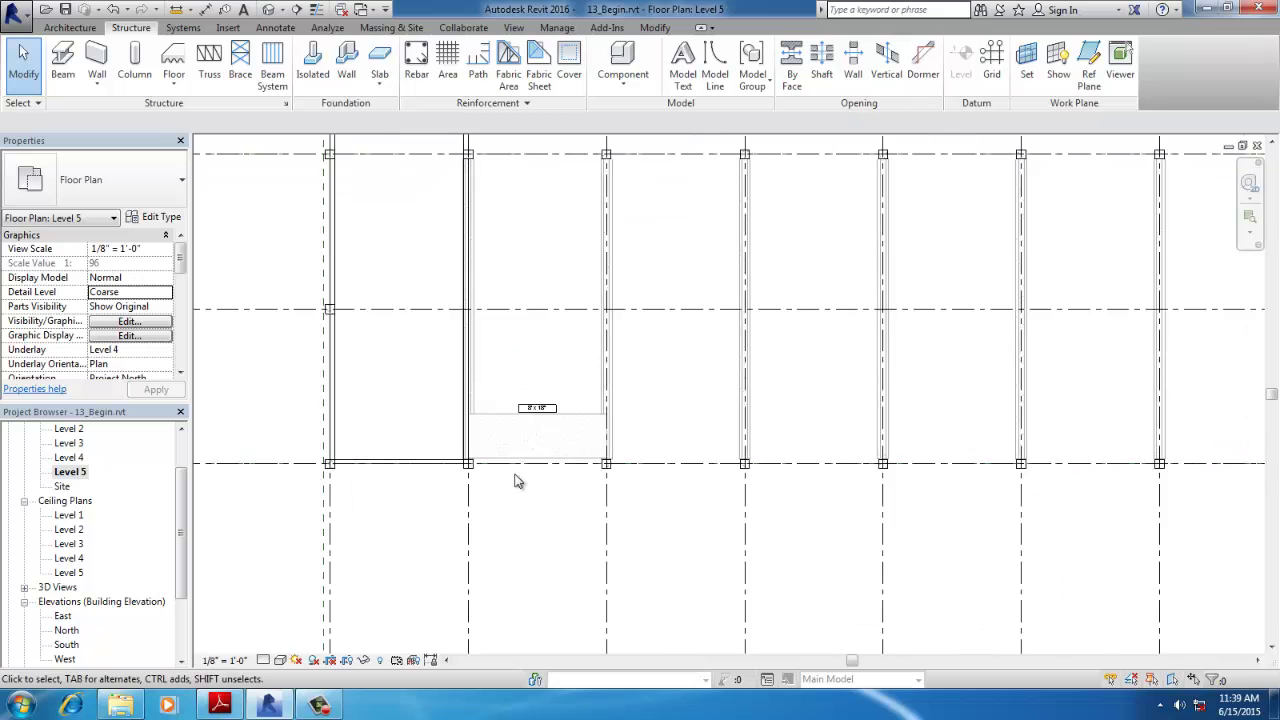
left_click(297, 9)
scroll(485, 560, "down", 2)
left_click(497, 613)
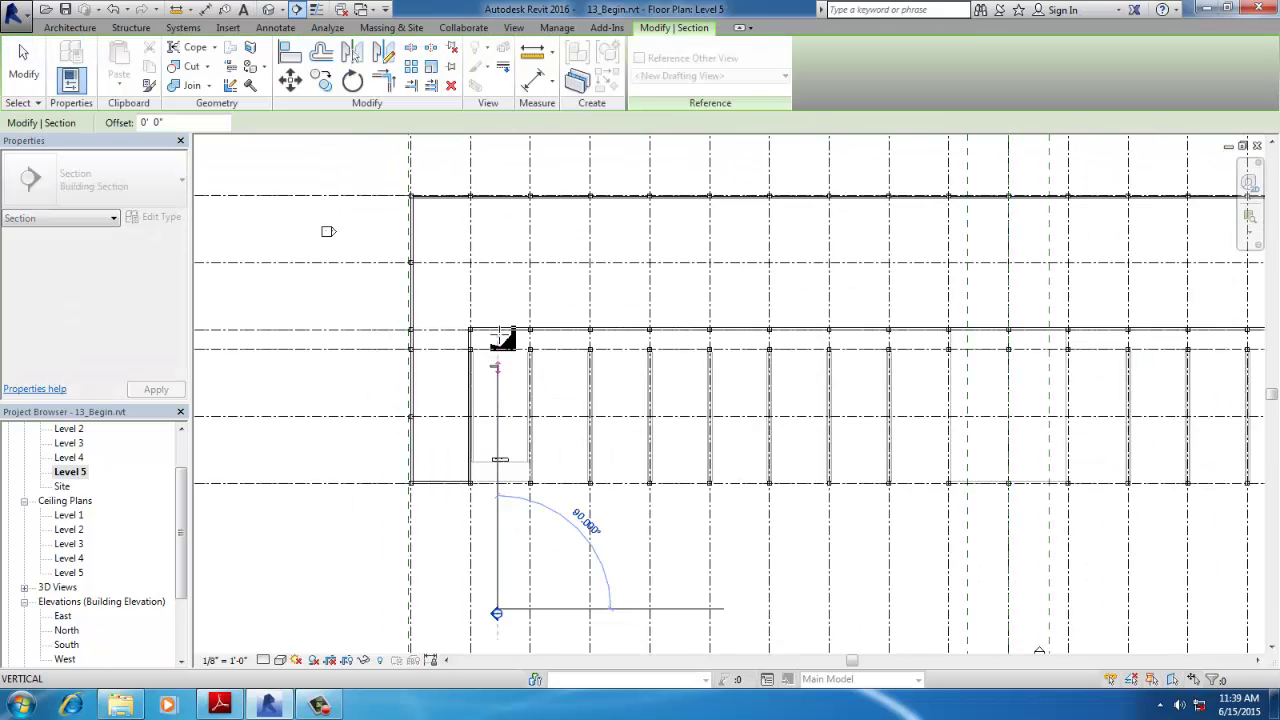
left_click(497, 280)
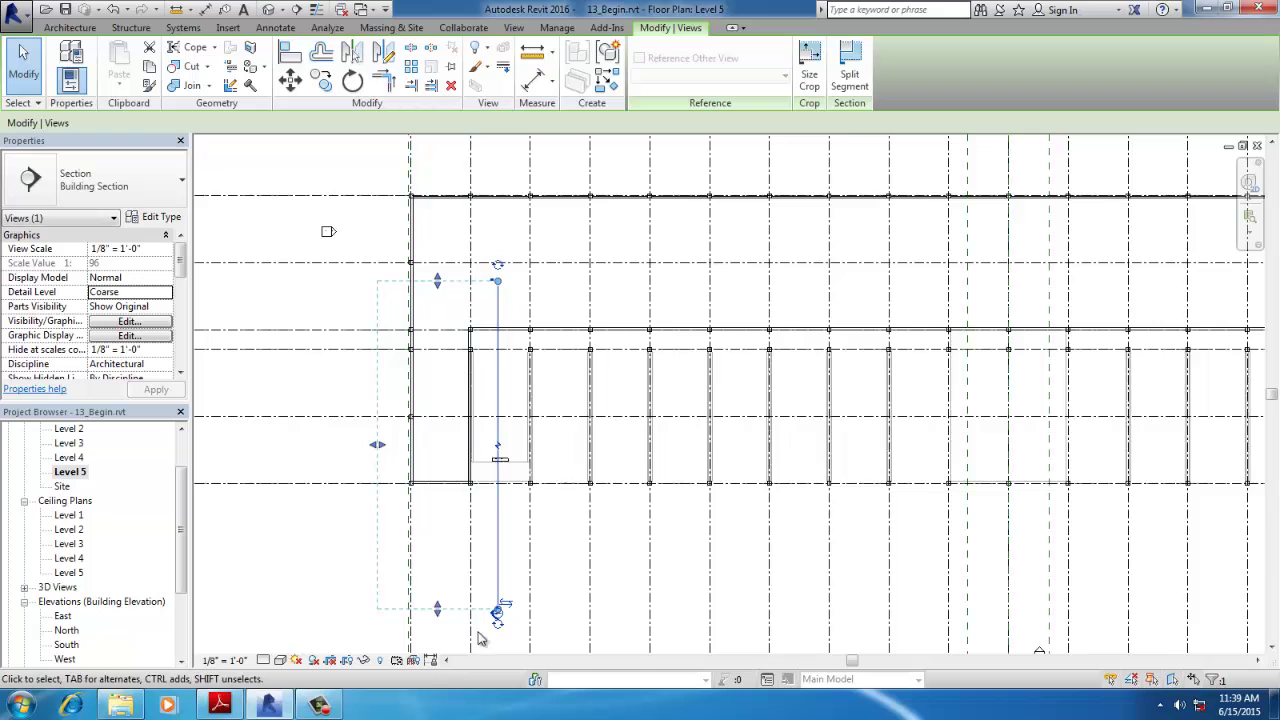
- Open the new section view and move the Level 5 double tee flush against the inner face of the grid F column
key("Escape")
scroll(497, 615, "up", 4)
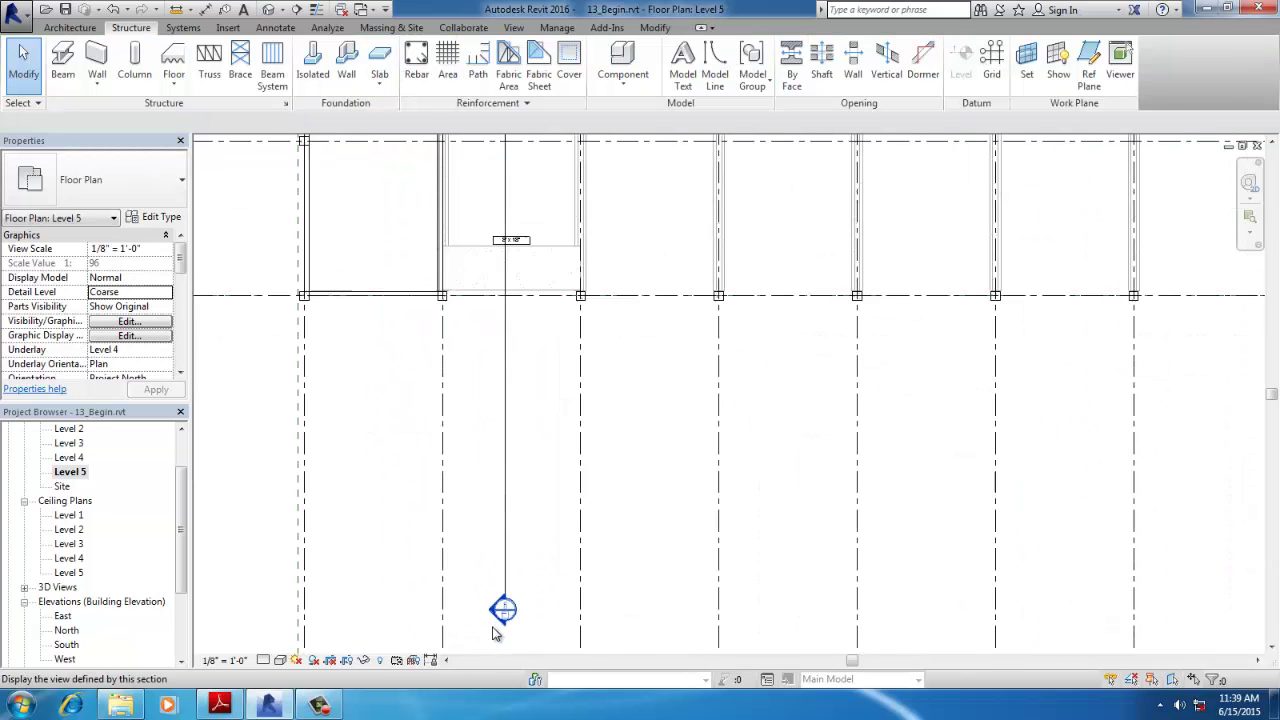
double_click(503, 612)
scroll(565, 300, "up", 6)
left_click(617, 405)
scroll(581, 440, "up", 5)
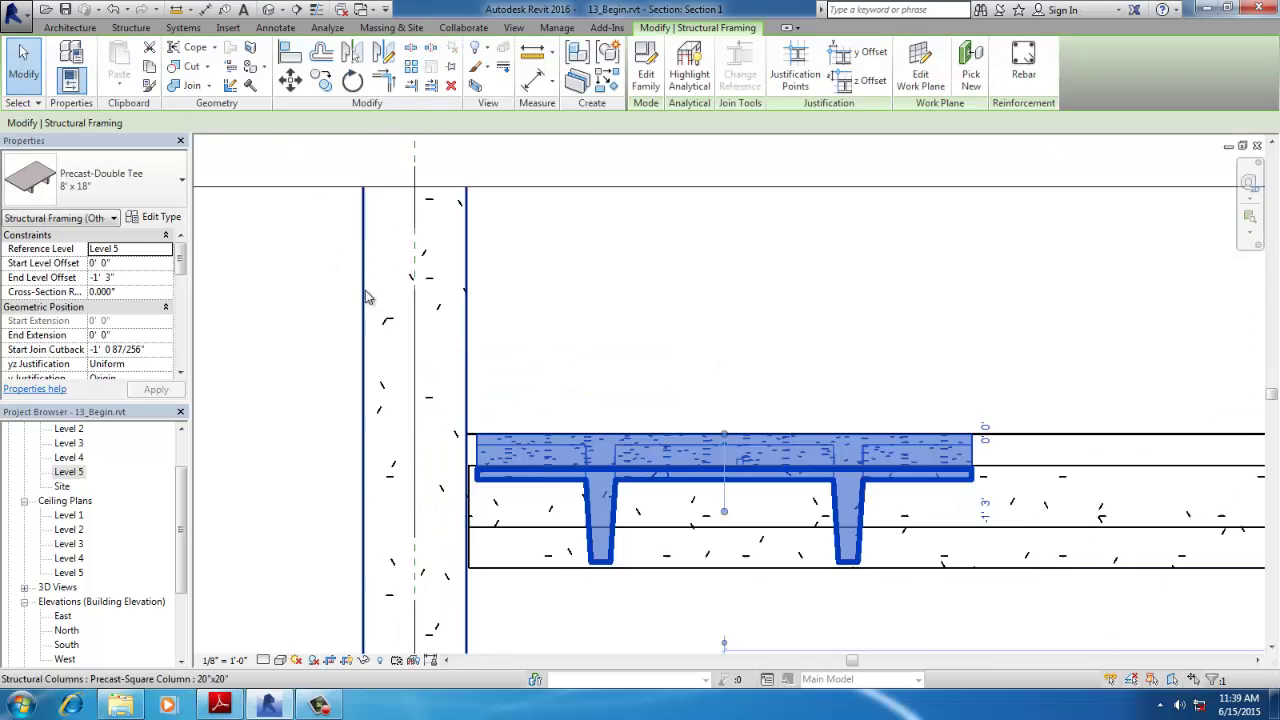
scroll(581, 440, "up", 2)
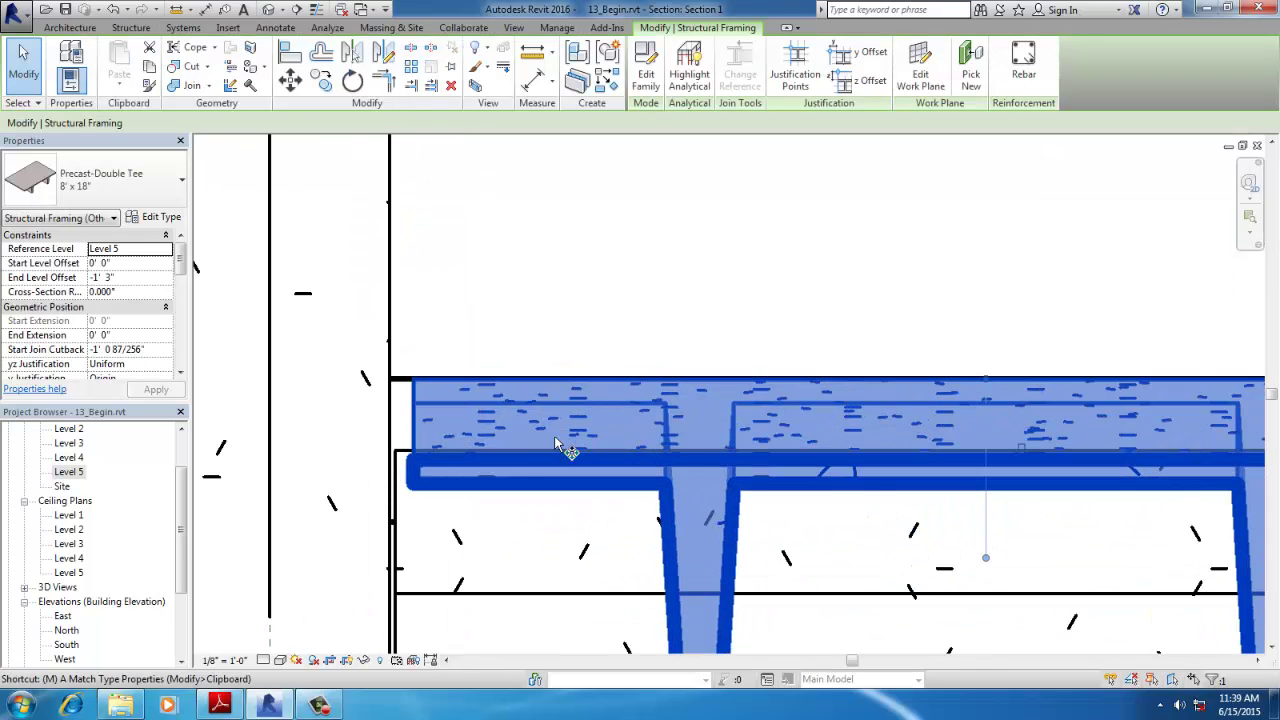
left_click(414, 422)
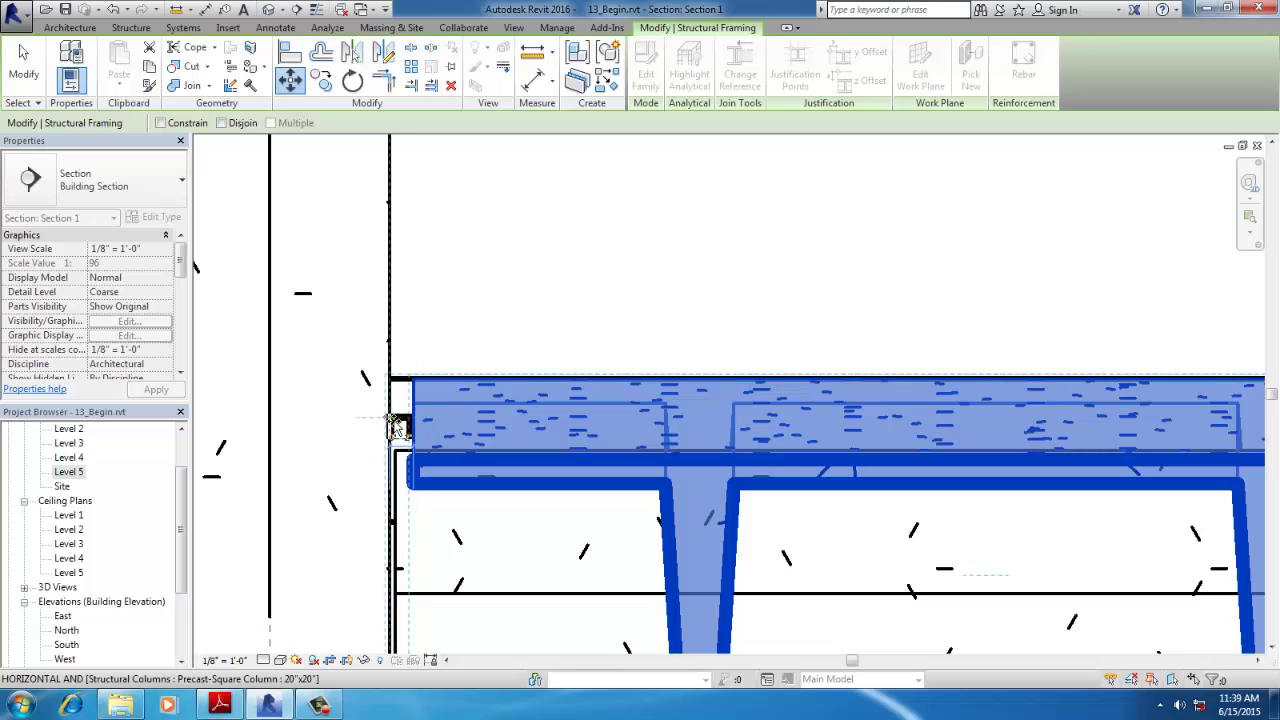
left_click(391, 429)
scroll(349, 429, "down", 3)
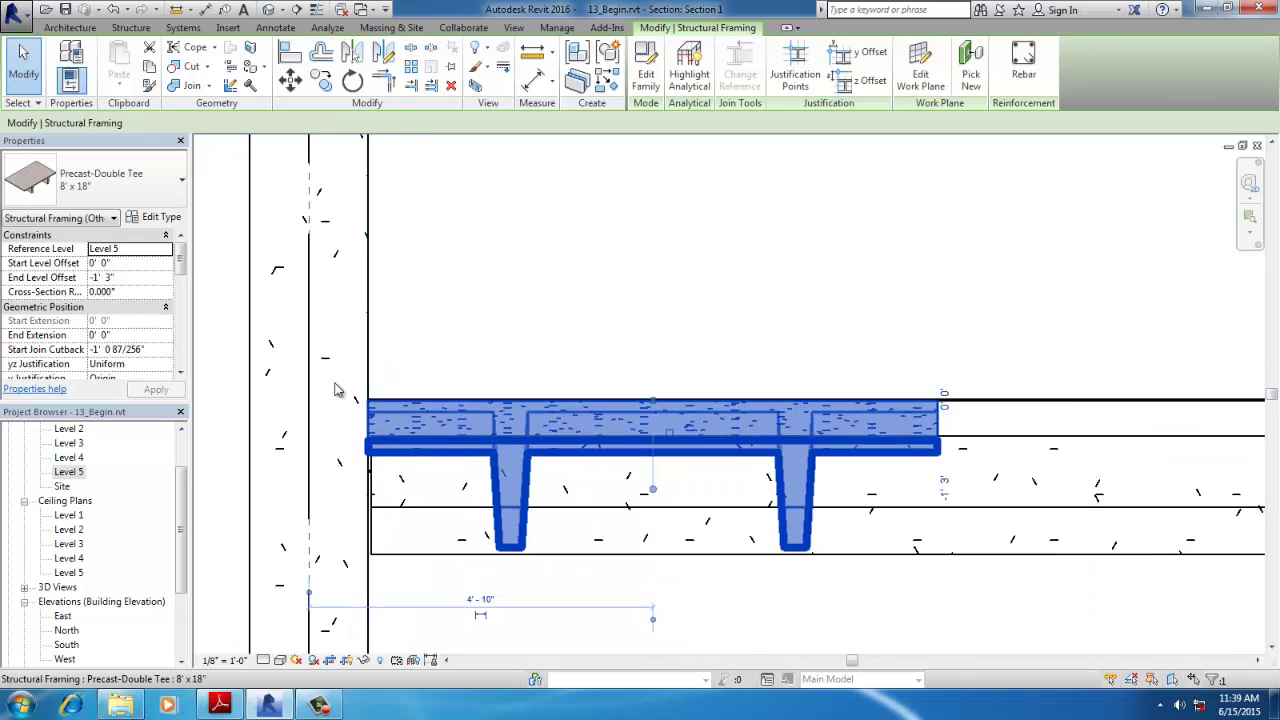
- Copy the double tee by its own 8' width so the copy sits edge to edge beside it
left_click(319, 85)
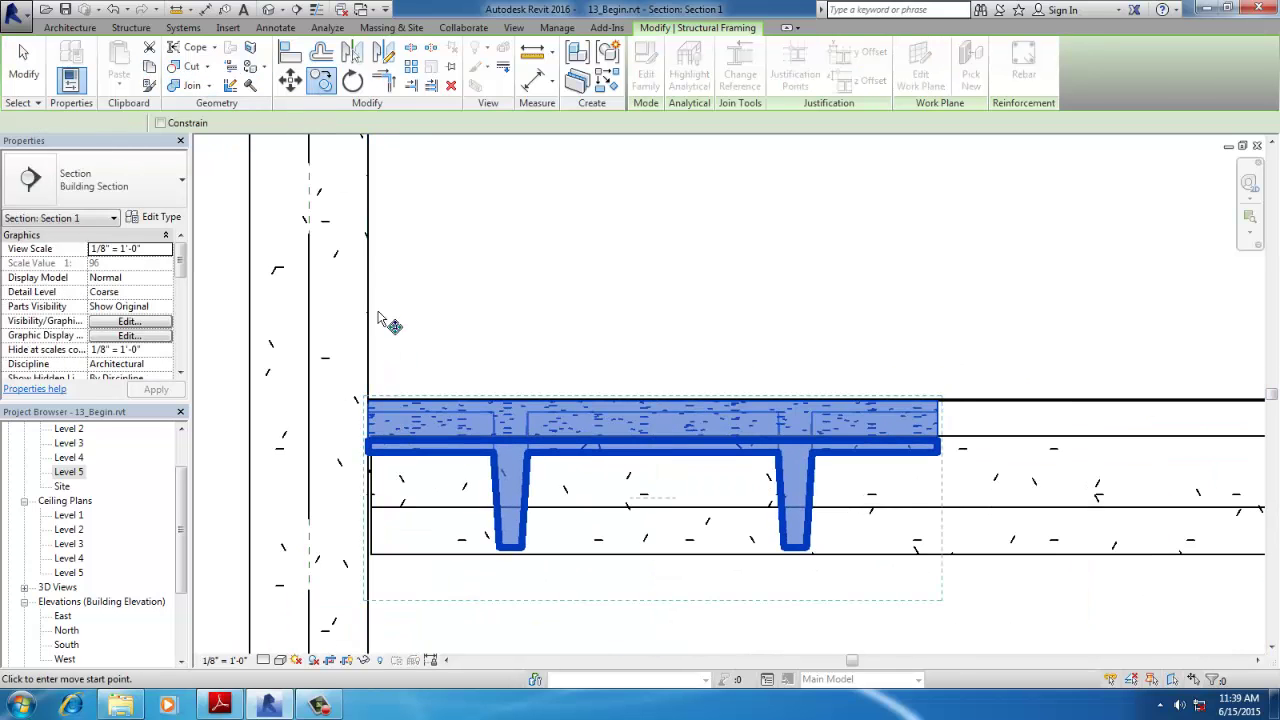
left_click(368, 400)
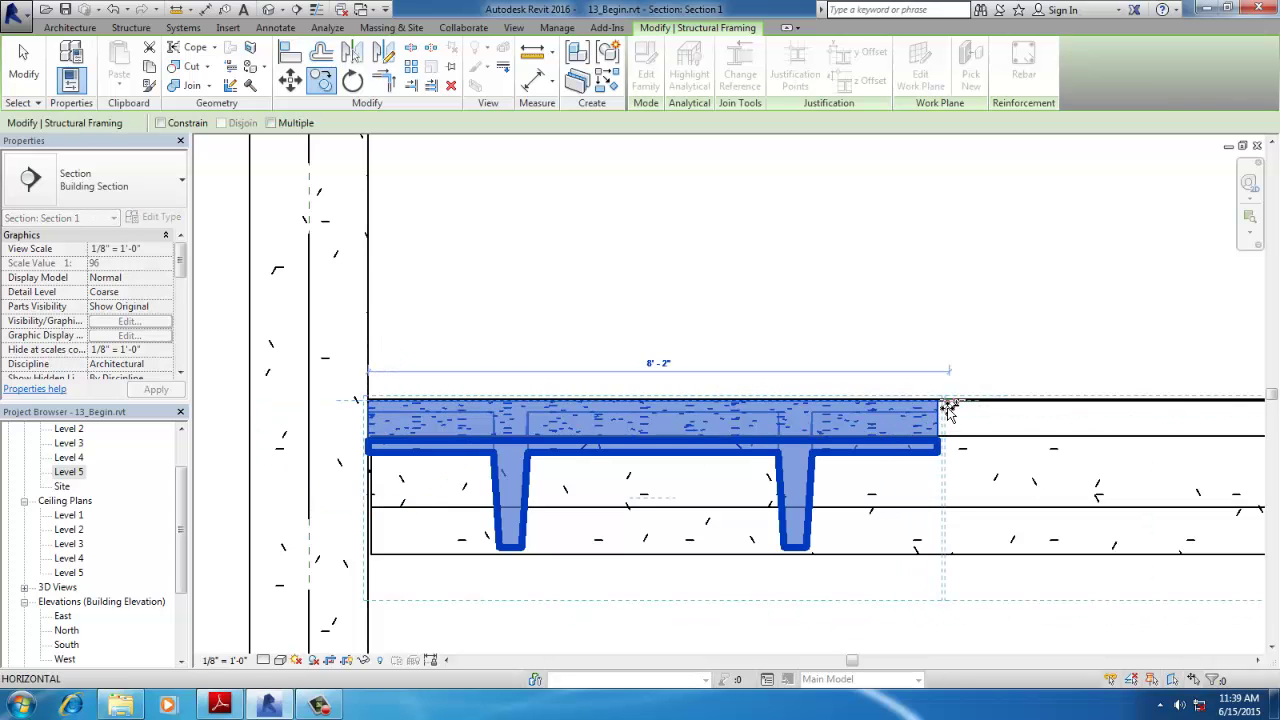
left_click(937, 402)
scroll(727, 337, "down", 3)
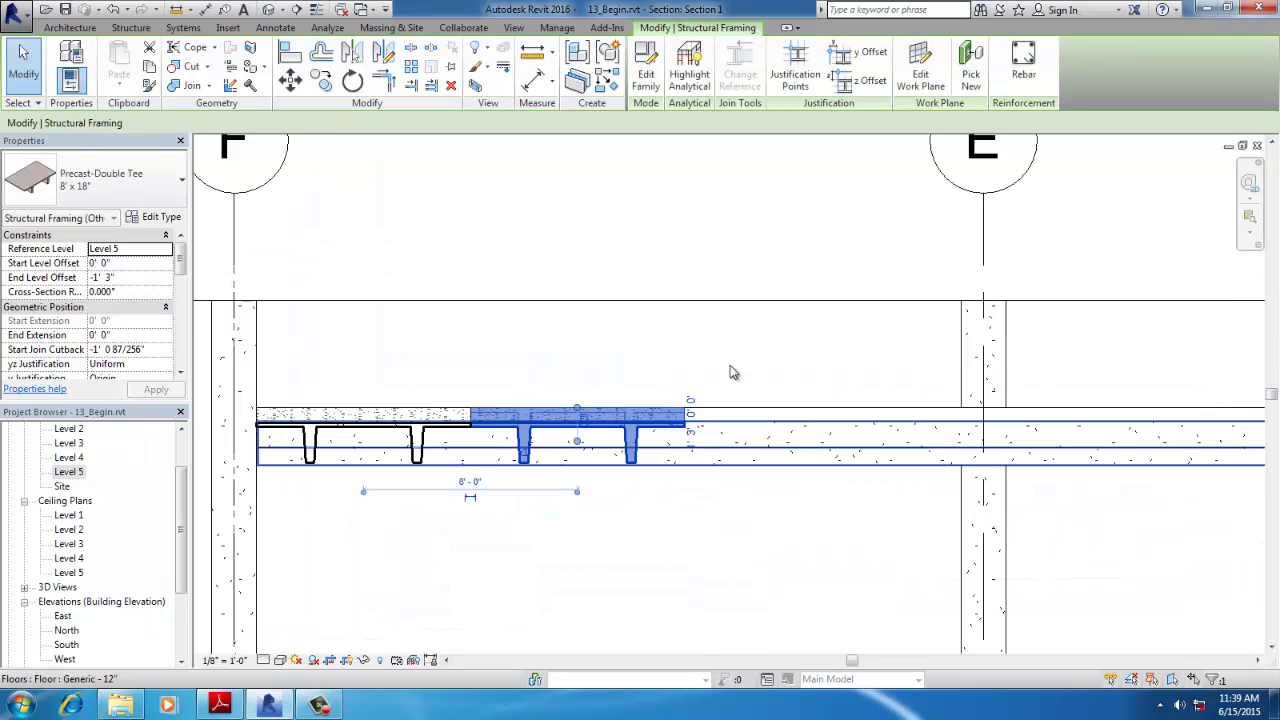
- Copy the second double tee three times edge to edge past grid E, with the Constrain and Multiple options on
left_click(321, 84)
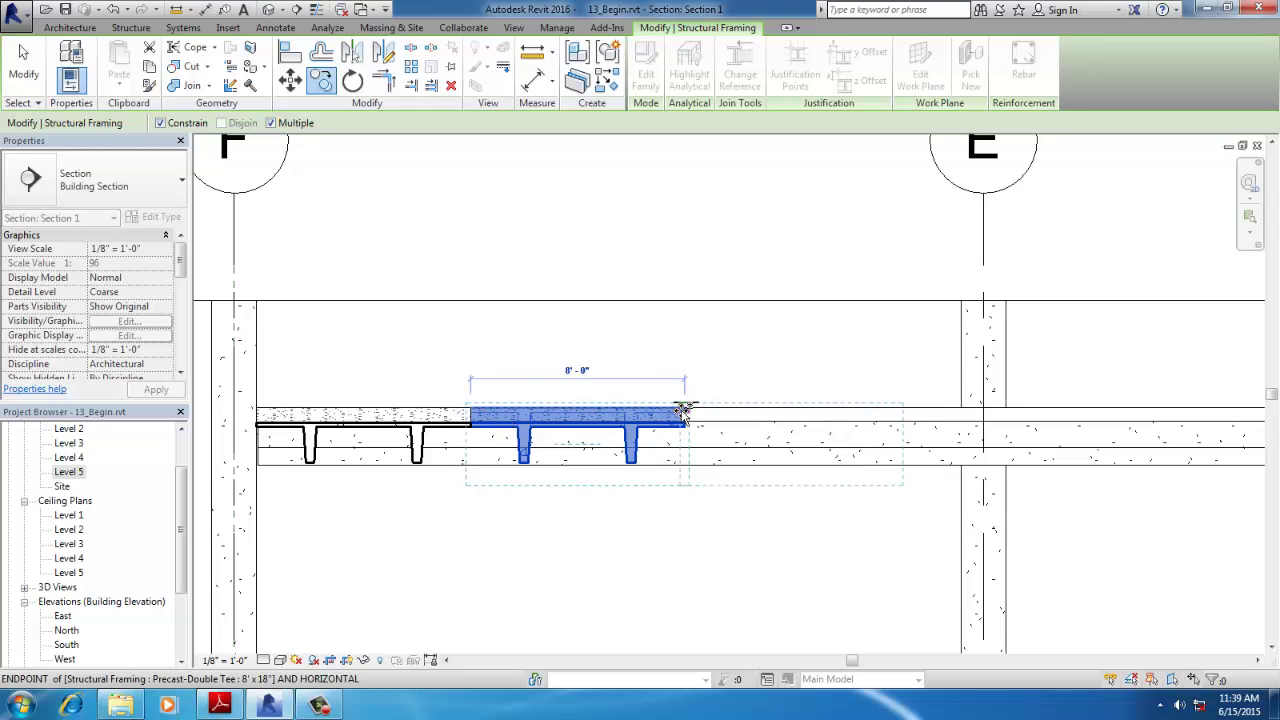
left_click(683, 410)
scroll(683, 410, "down", 5)
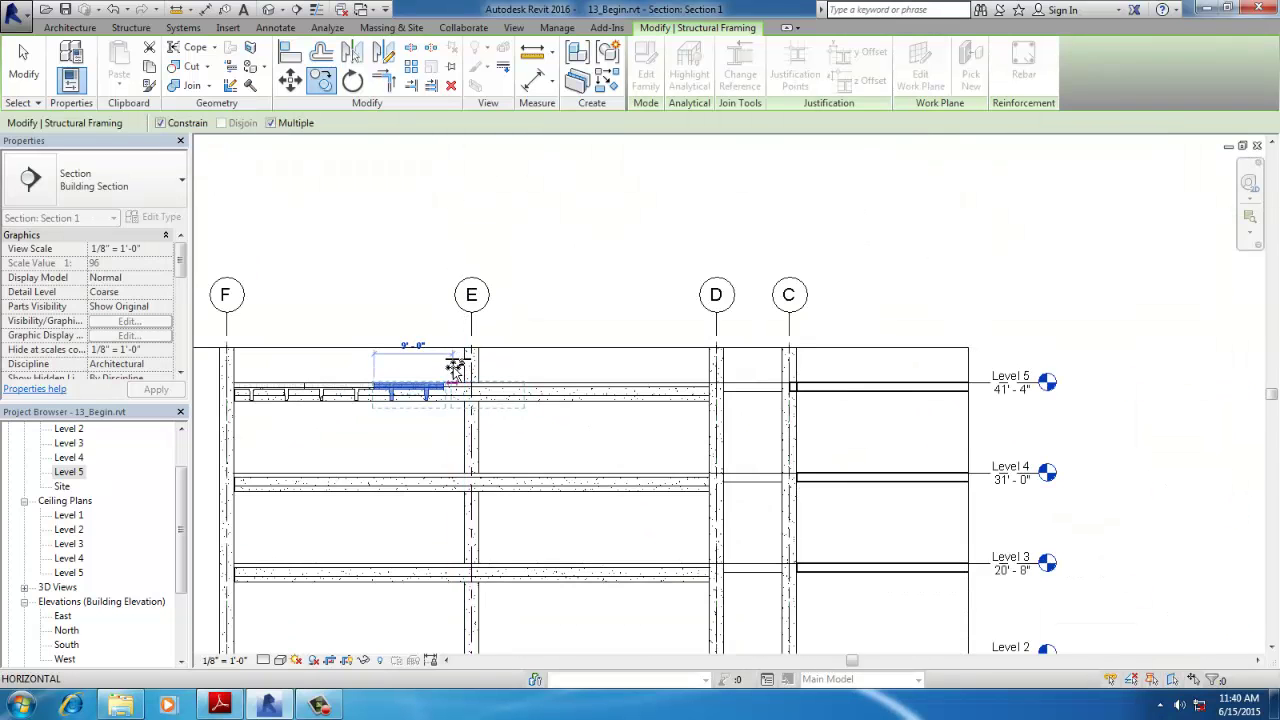
scroll(455, 368, "up", 5)
left_click(413, 436)
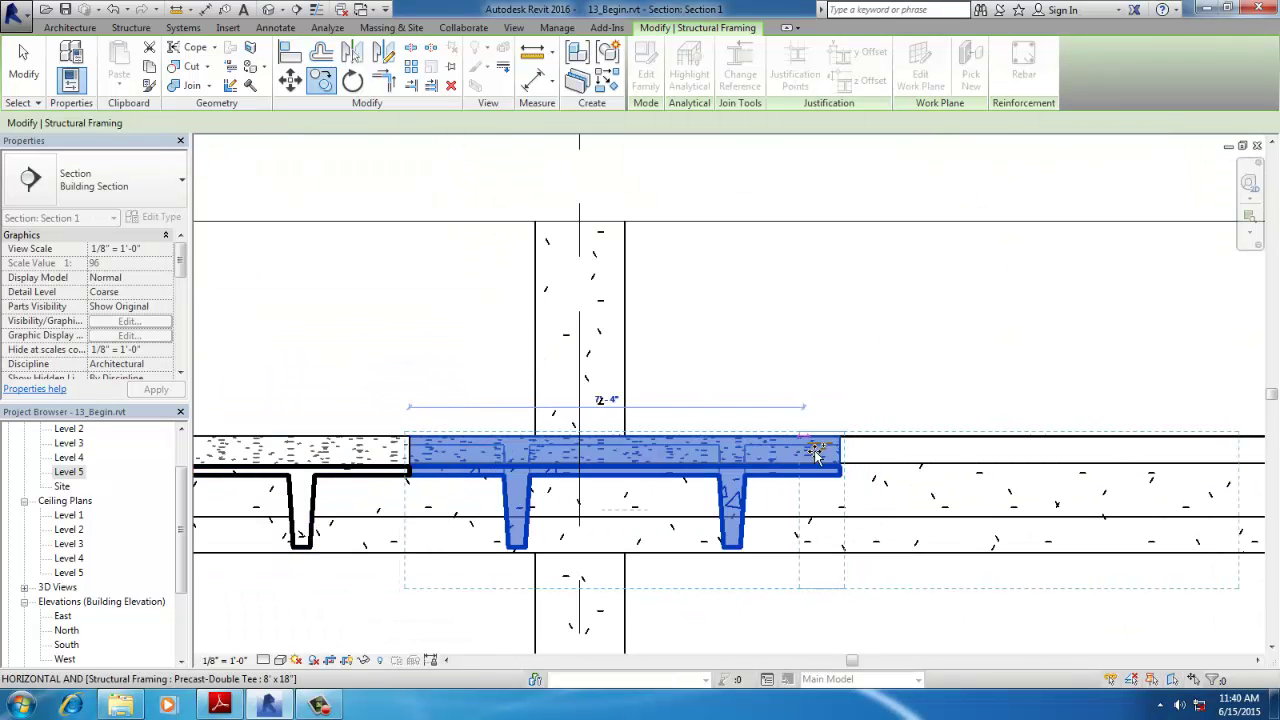
left_click(841, 438)
middle_click_drag(950, 495, 150, 524)
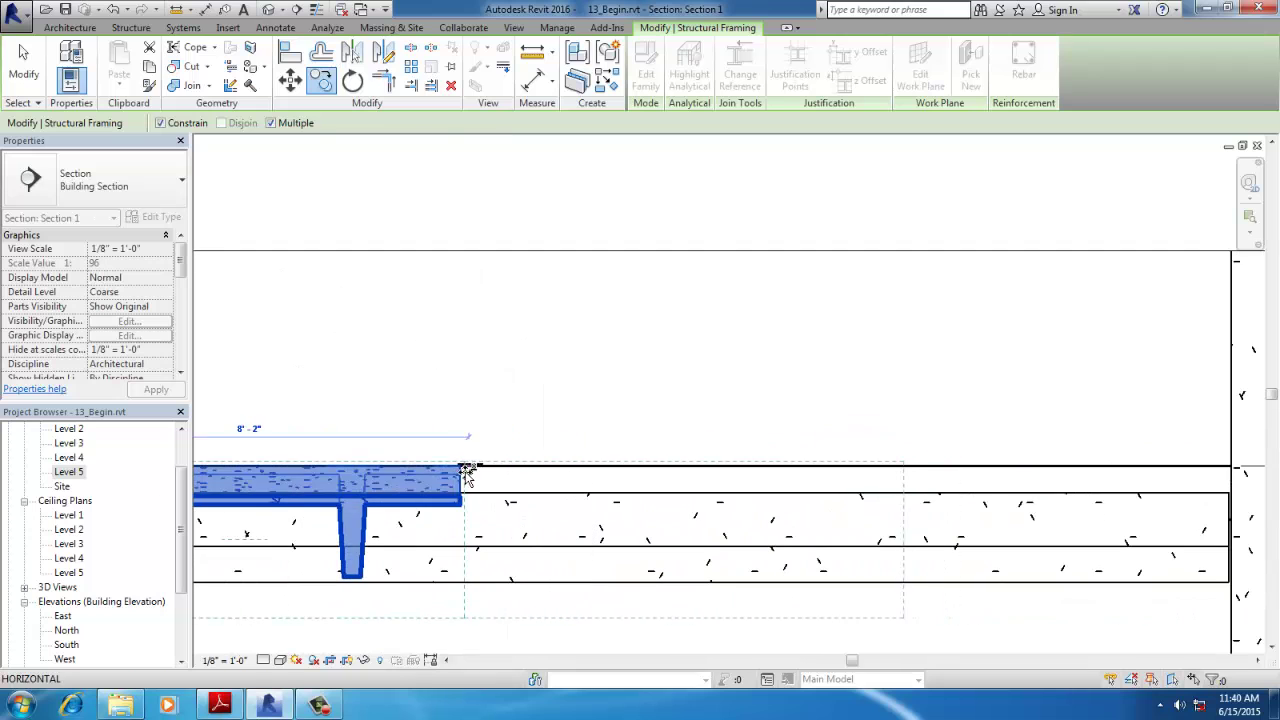
key("Escape")
key("Escape")
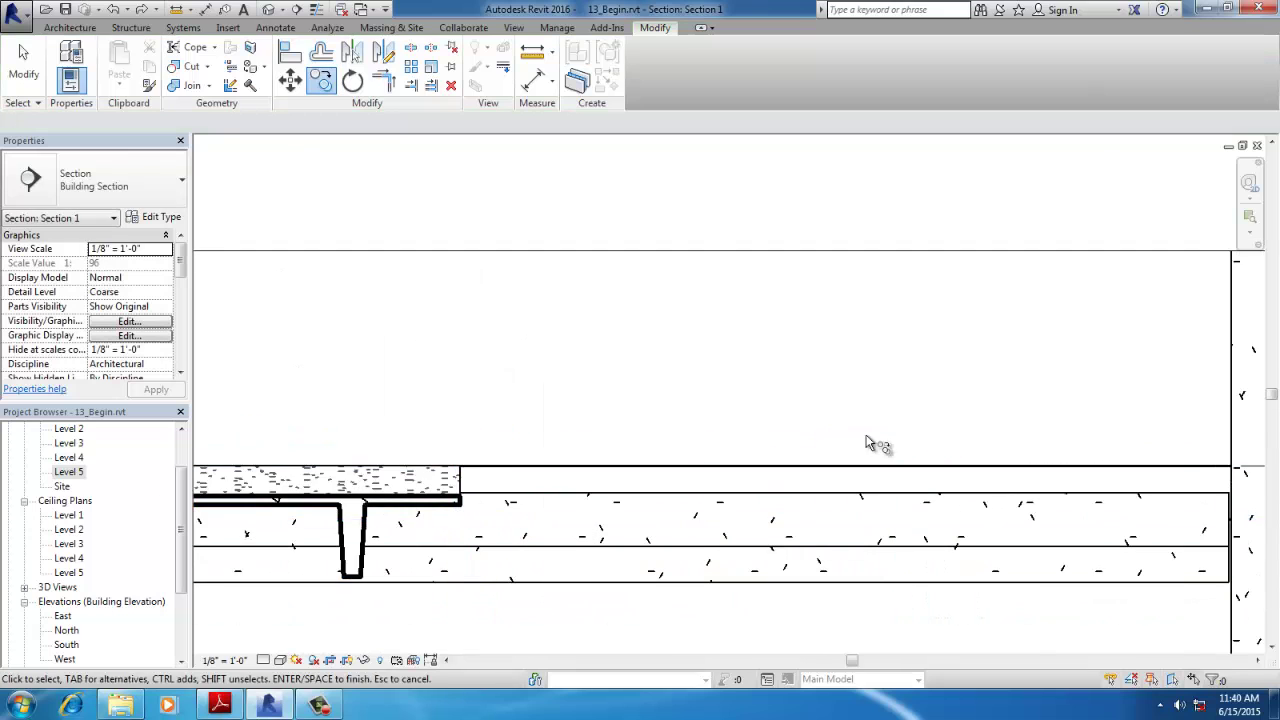
- Copy the last double tee two more times edge to edge to complete the row up to grid D
scroll(605, 478, "down", 3)
left_click(608, 472)
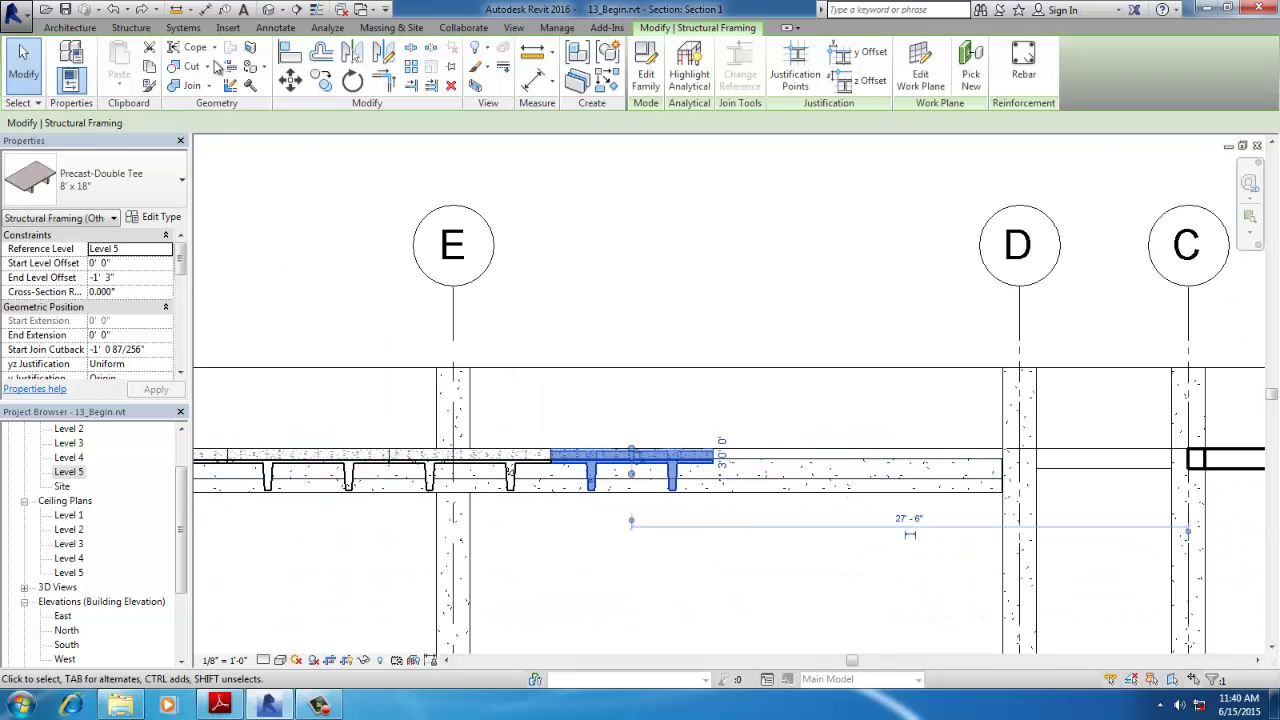
left_click(325, 82)
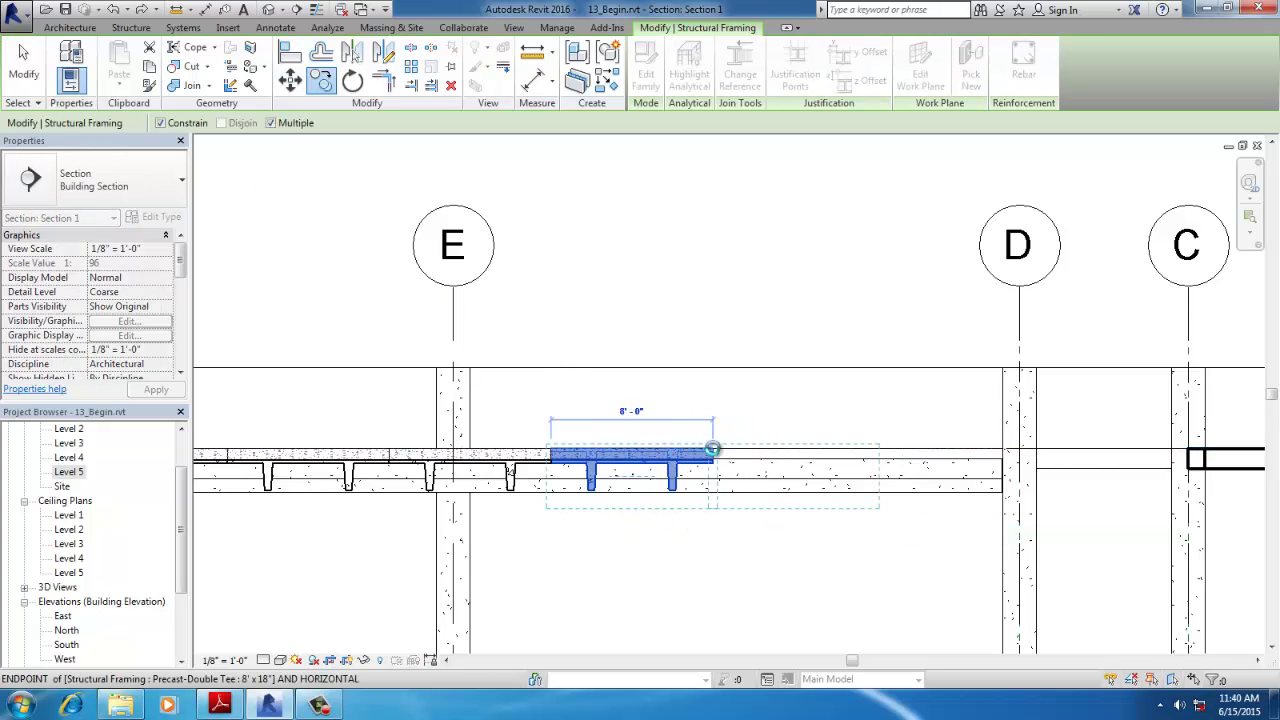
left_click(716, 447)
left_click(877, 450)
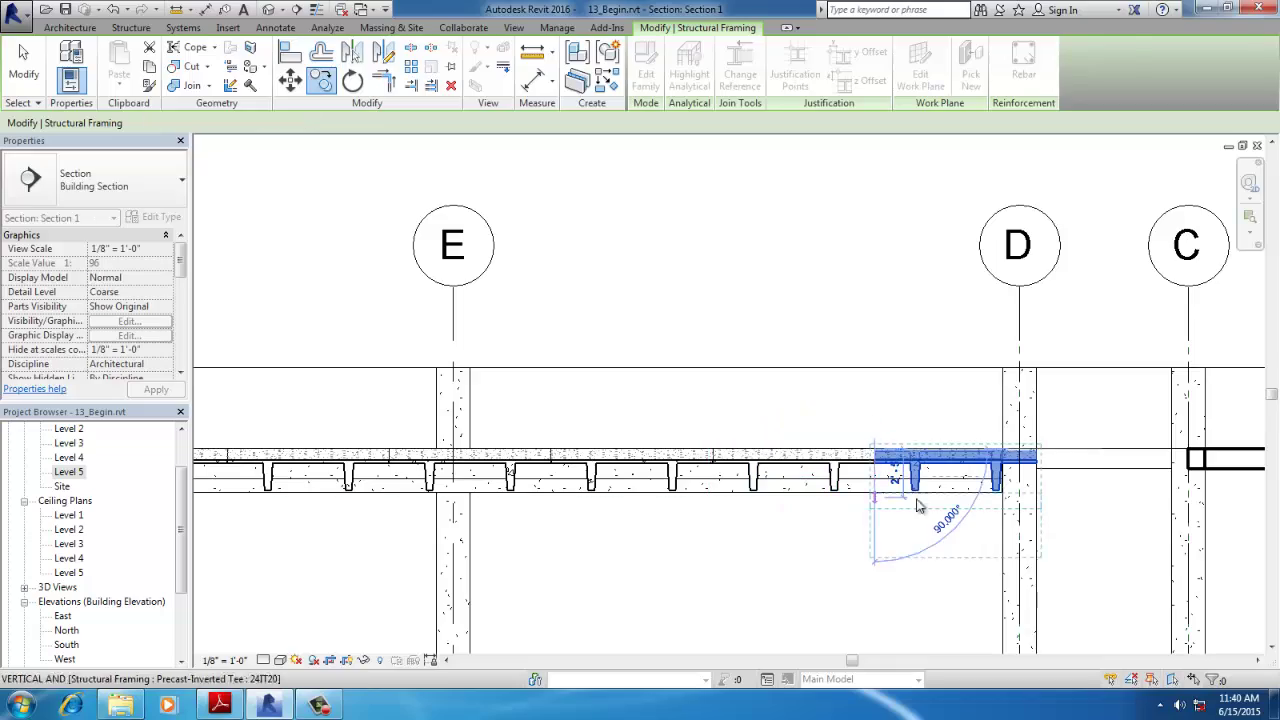
key("Escape")
key("Escape")
- In the 3D view, join the end double tee at grid D with the two columns it overlaps
left_click(268, 10)
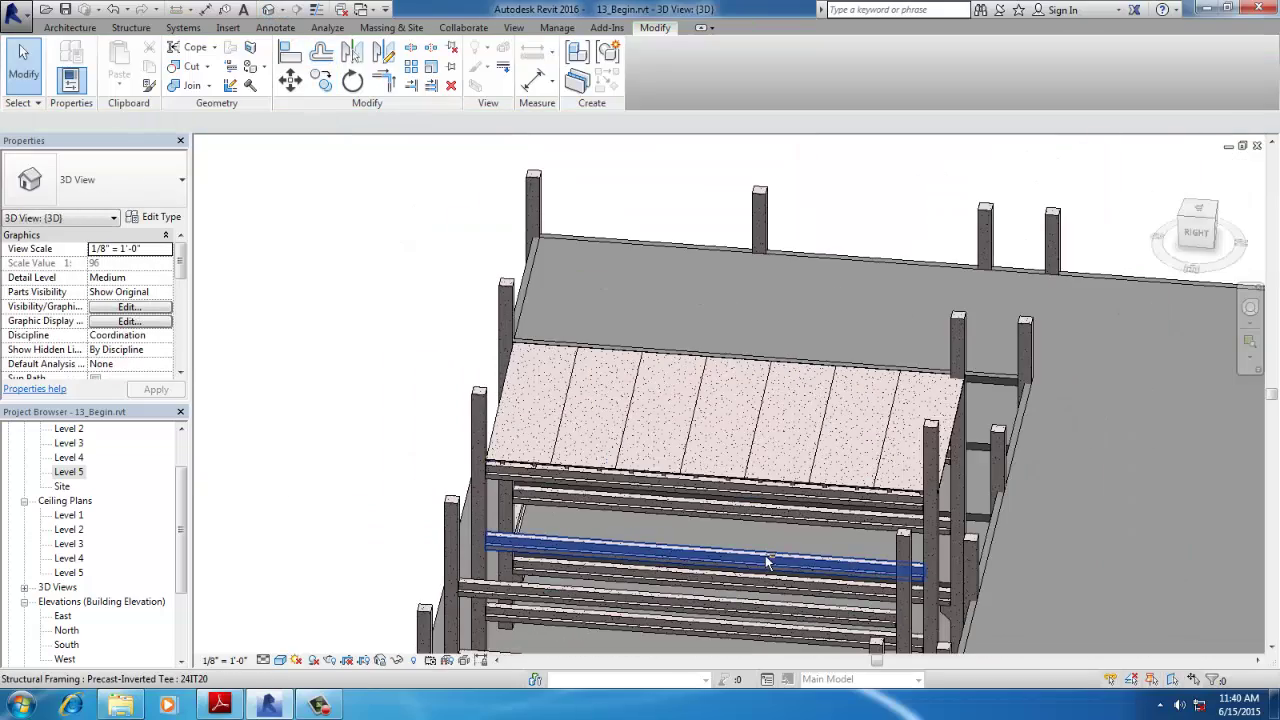
middle_click_drag(766, 560, 1037, 509, "shift")
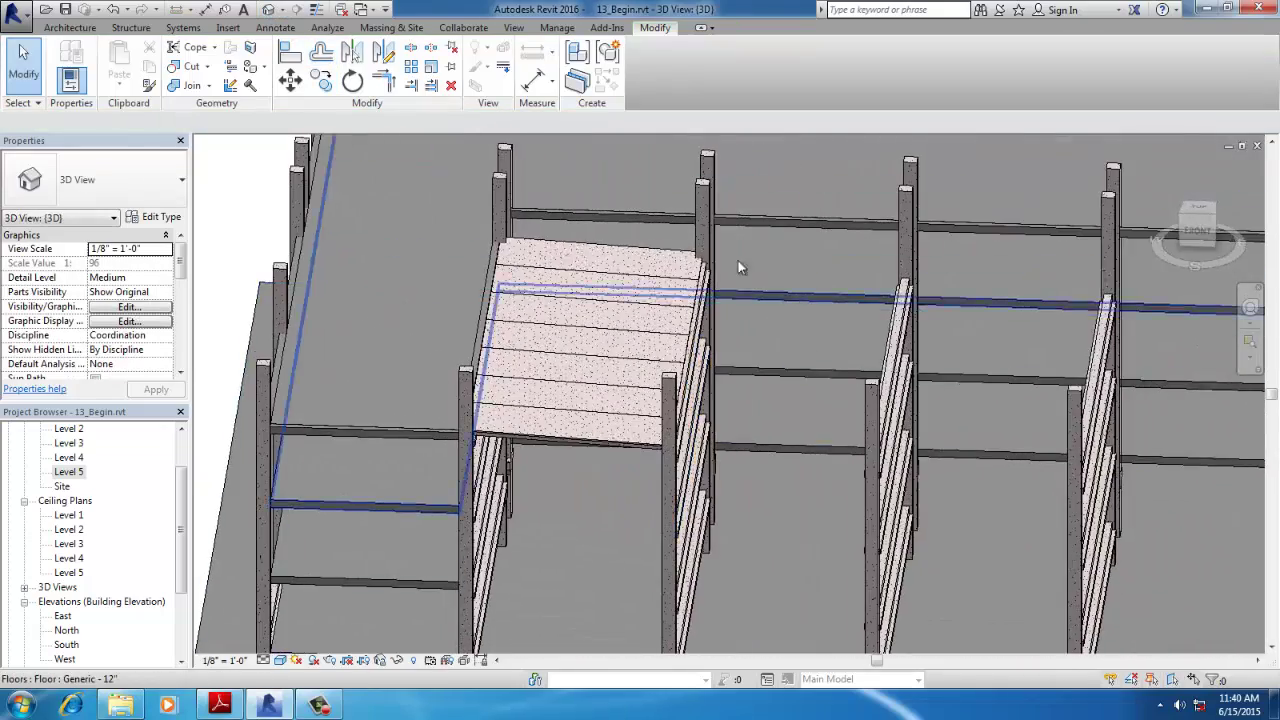
scroll(604, 267, "up", 6)
left_click(595, 293)
scroll(791, 442, "down", 6)
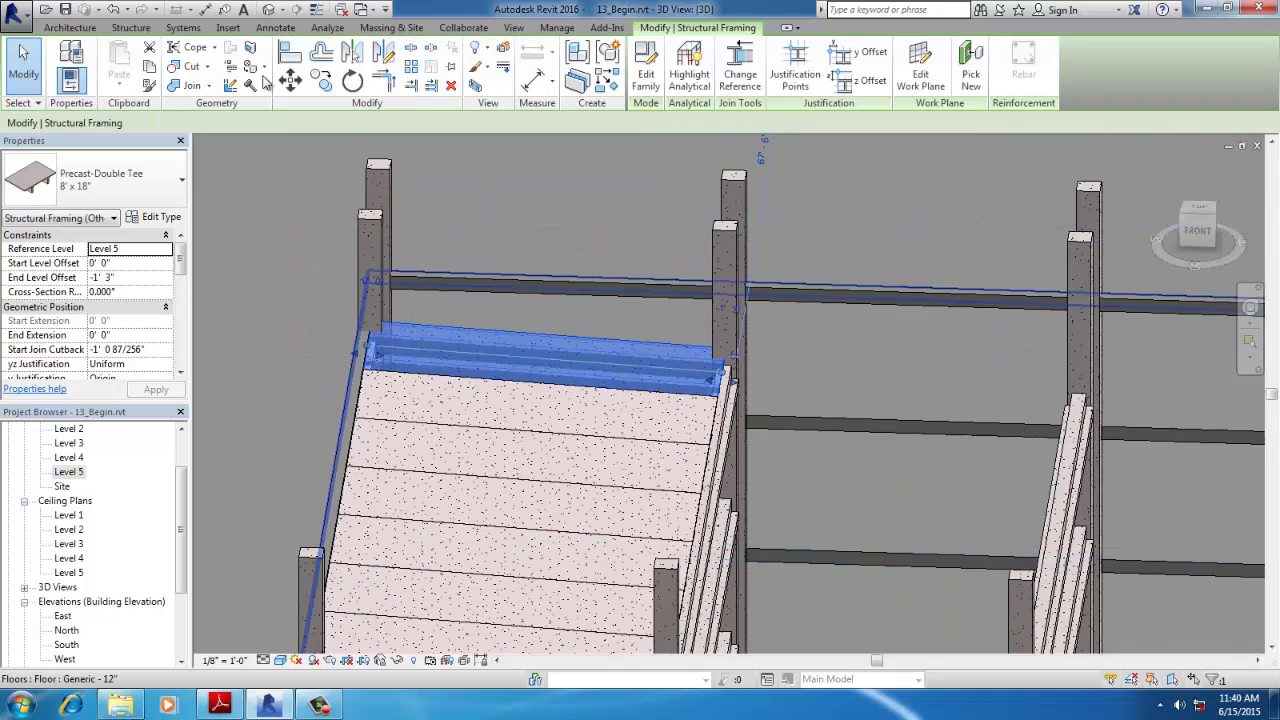
left_click(188, 85)
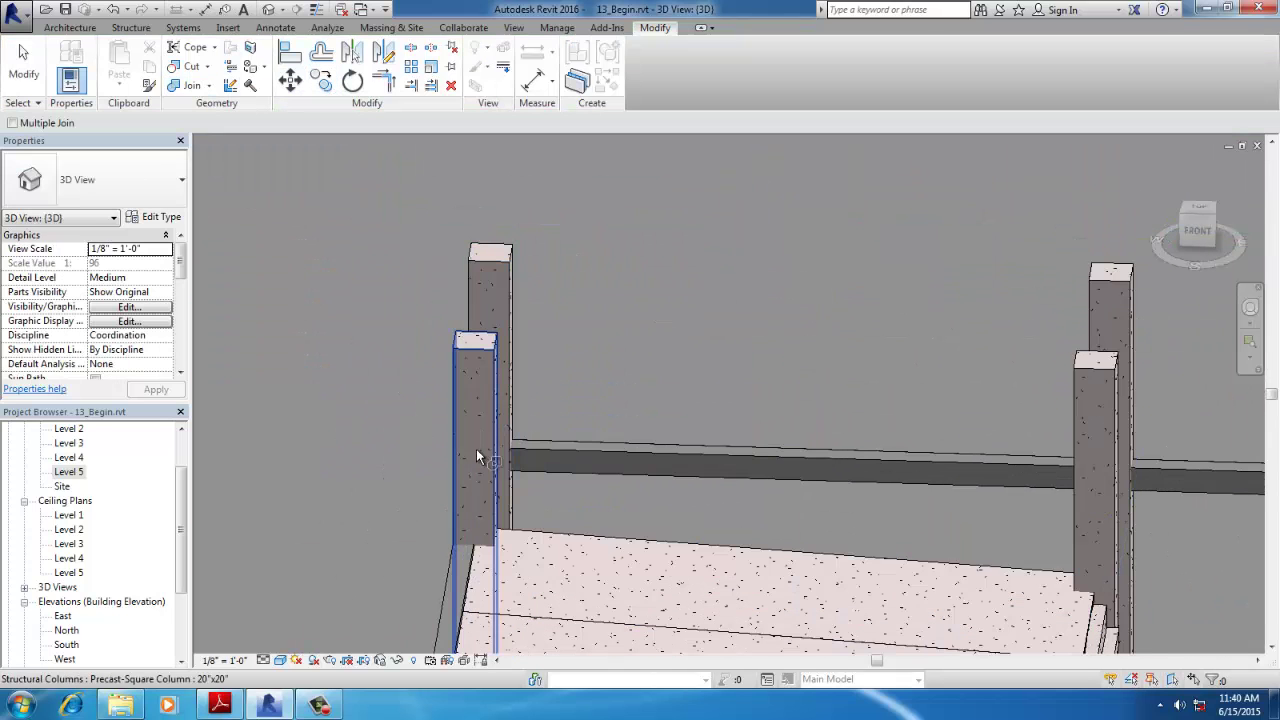
left_click(475, 468)
left_click(548, 568)
left_click(1061, 567)
left_click(1103, 537)
key("Escape")
- Check the joined end double tee and the completed ramp bay from several angles in 3D
left_click(1010, 637)
scroll(505, 220, "down", 3)
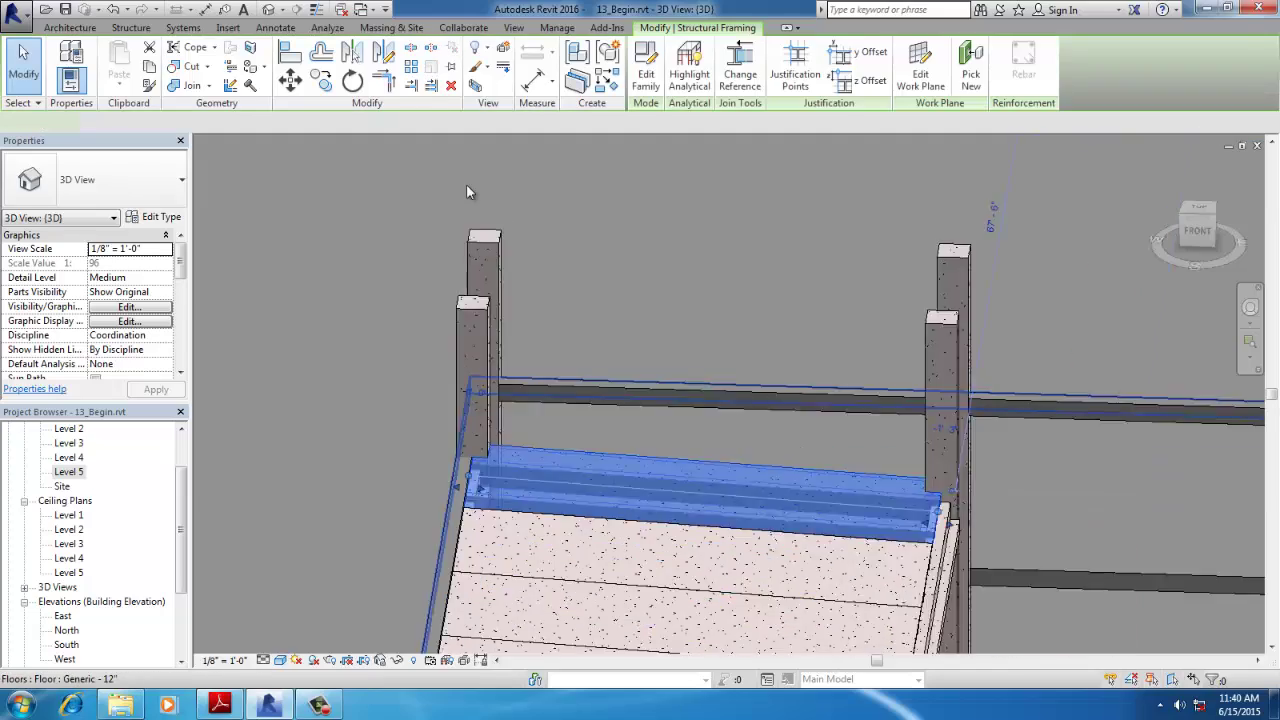
middle_click_drag(771, 536, 500, 550, "shift")
scroll(663, 305, "down", 3)
key("Escape")
middle_click_drag(465, 447, 680, 485, "shift")
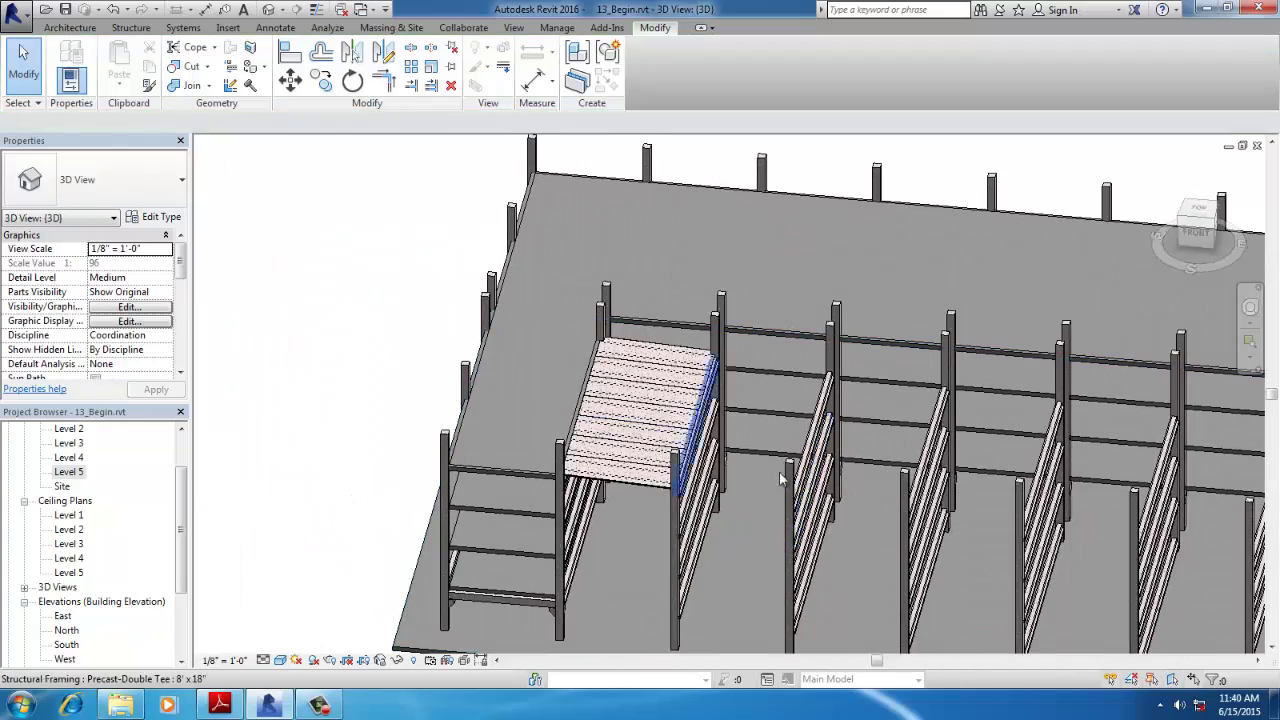
- Open the Level 5 floor plan at the empty ramp bay between grids 3 and 4
scroll(923, 492, "down", 2)
middle_click_drag(923, 492, 506, 428)
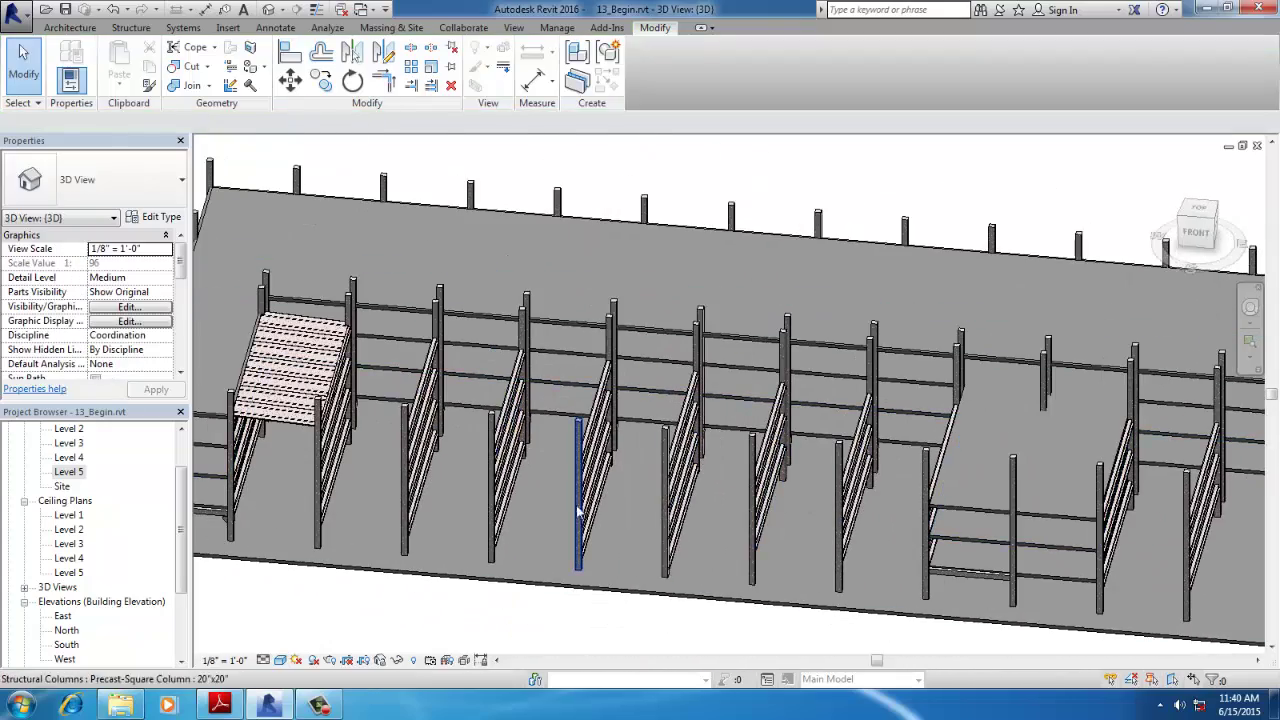
key("alt")
double_click(98, 473)
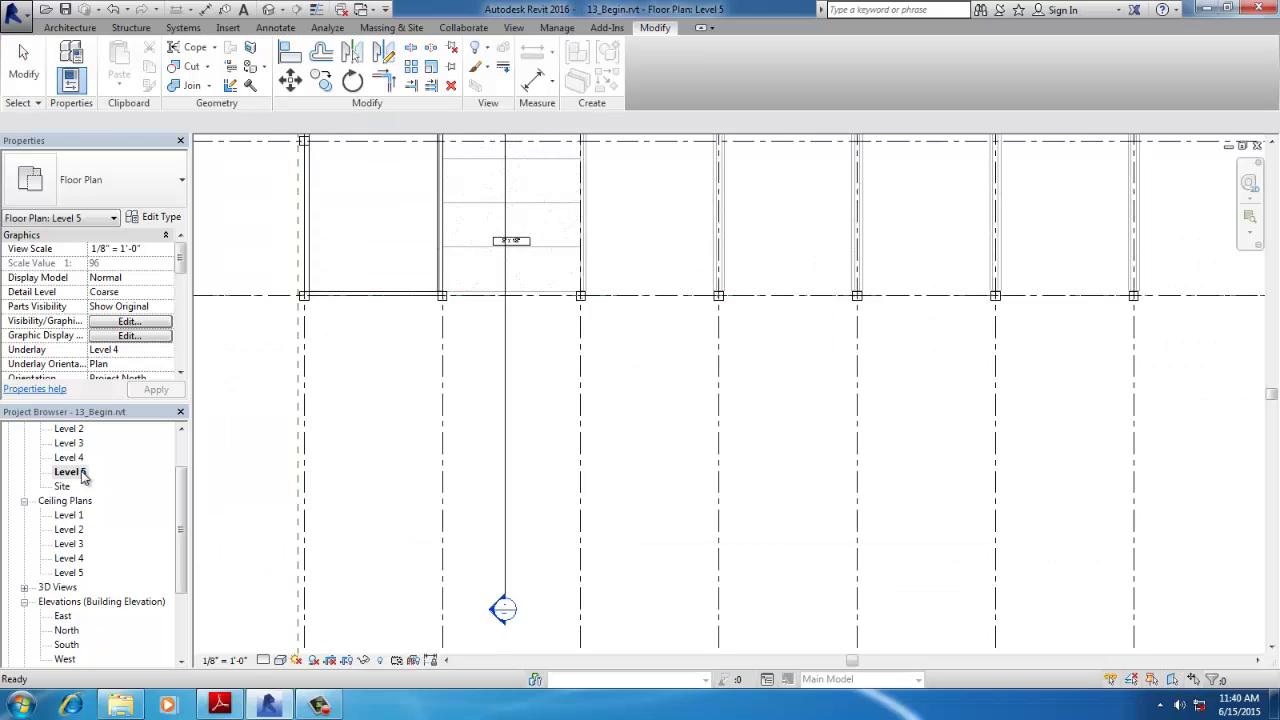
scroll(497, 294, "up", 5)
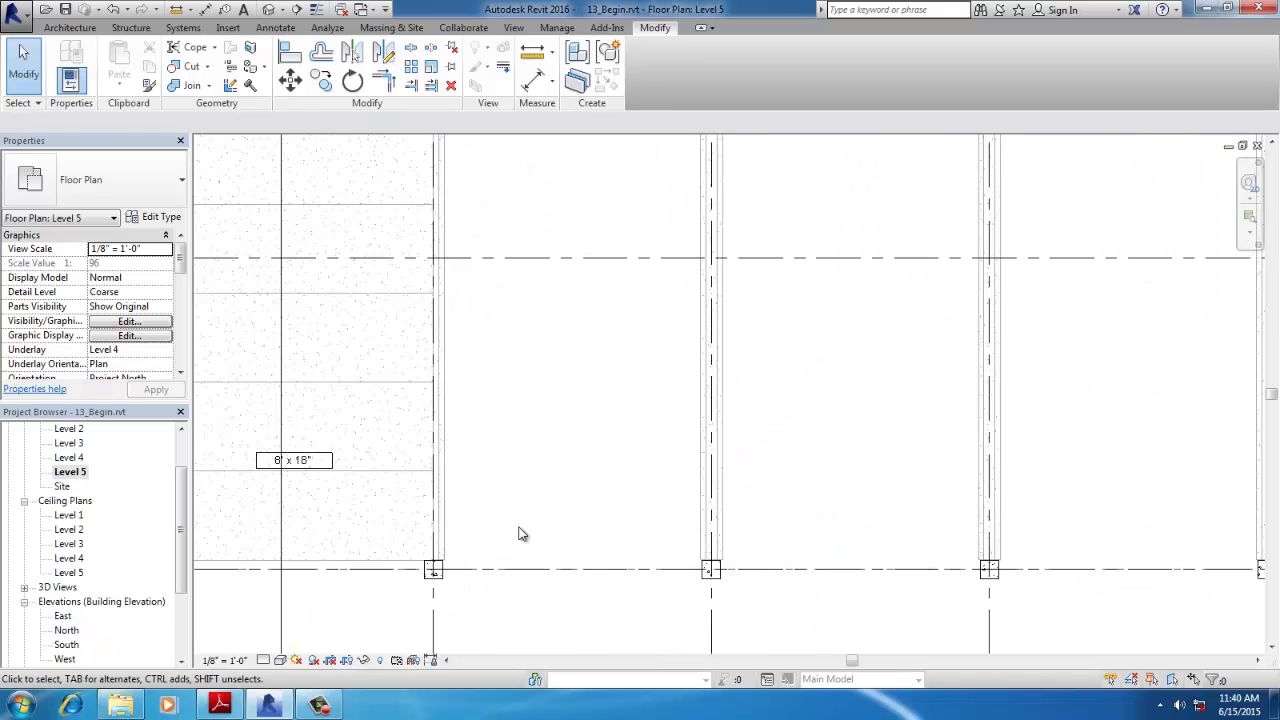
- Try to place an 8' x 18' double tee between grids 3 and 4, aligned with the adjacent bay's first tee joint
key("m")
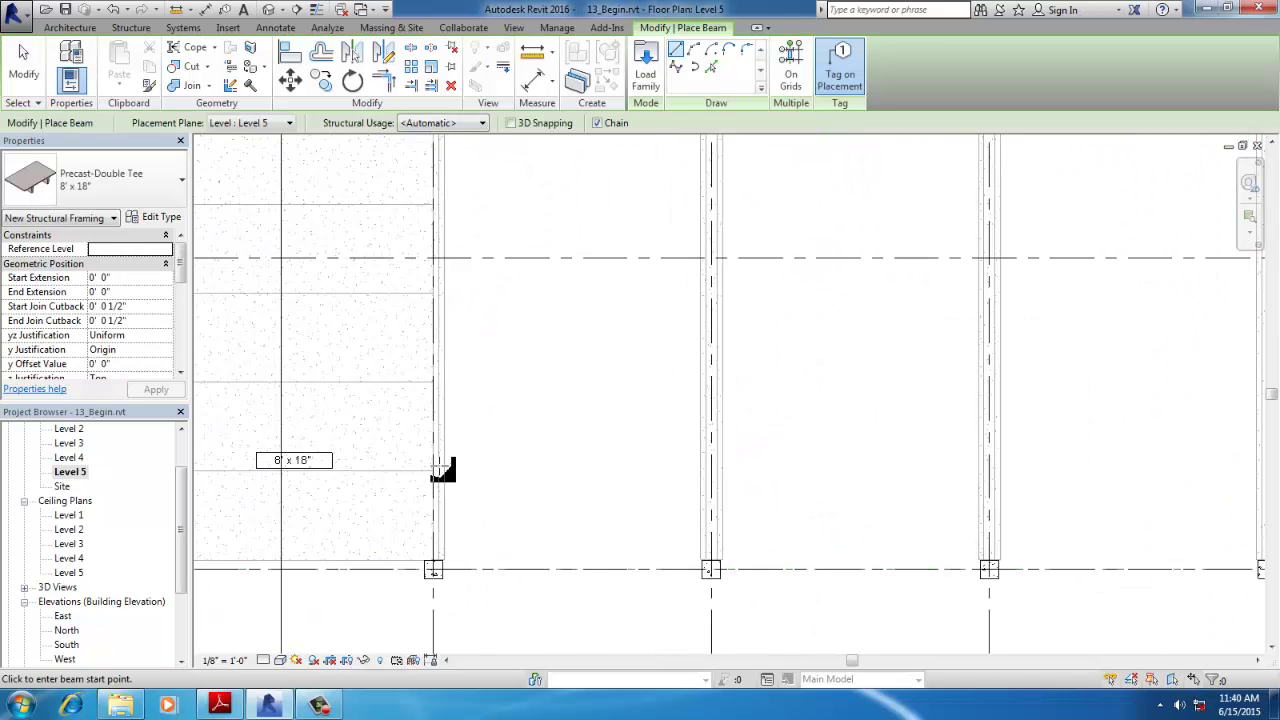
left_click(437, 470)
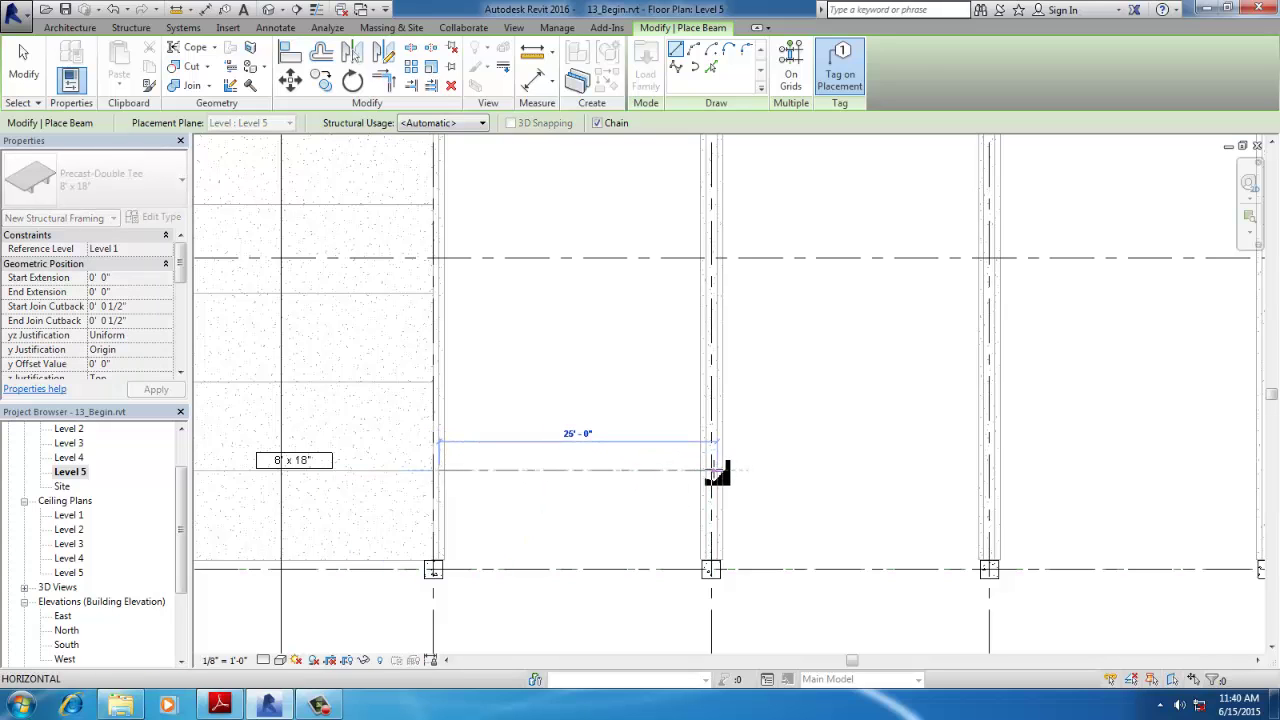
left_click(713, 470)
key("Escape")
key("Escape")
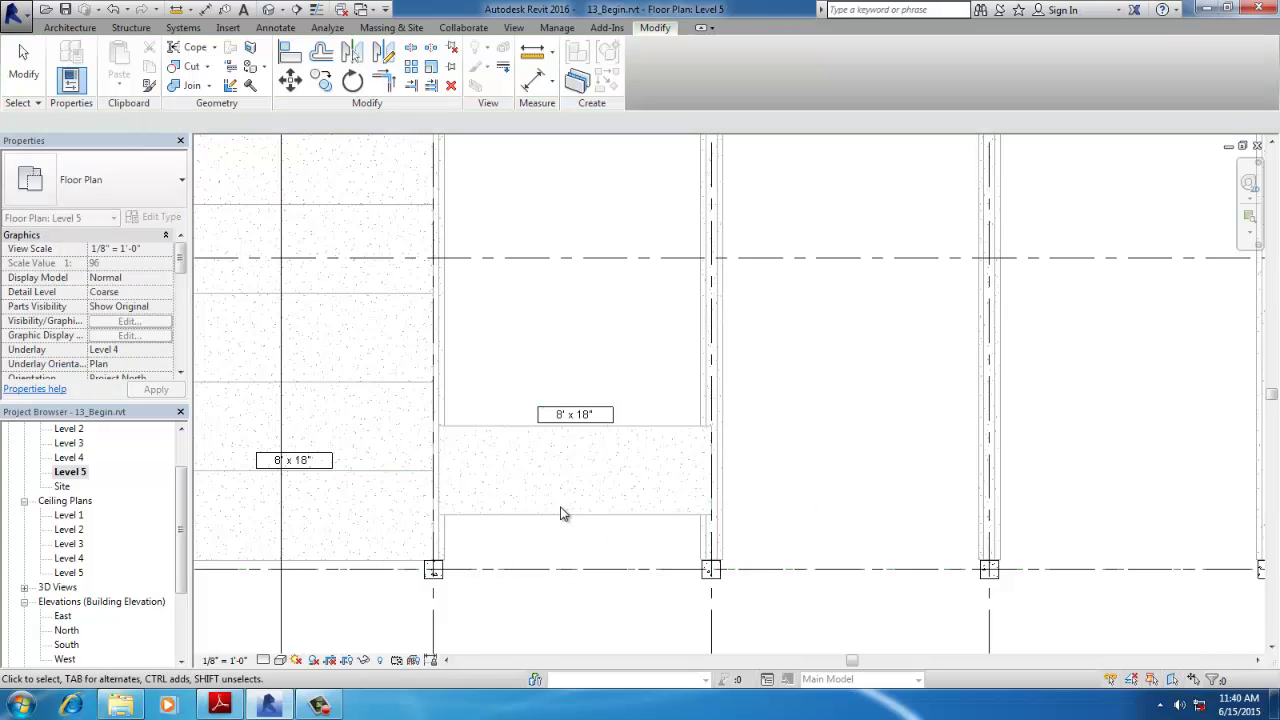
key("ctrl+z")
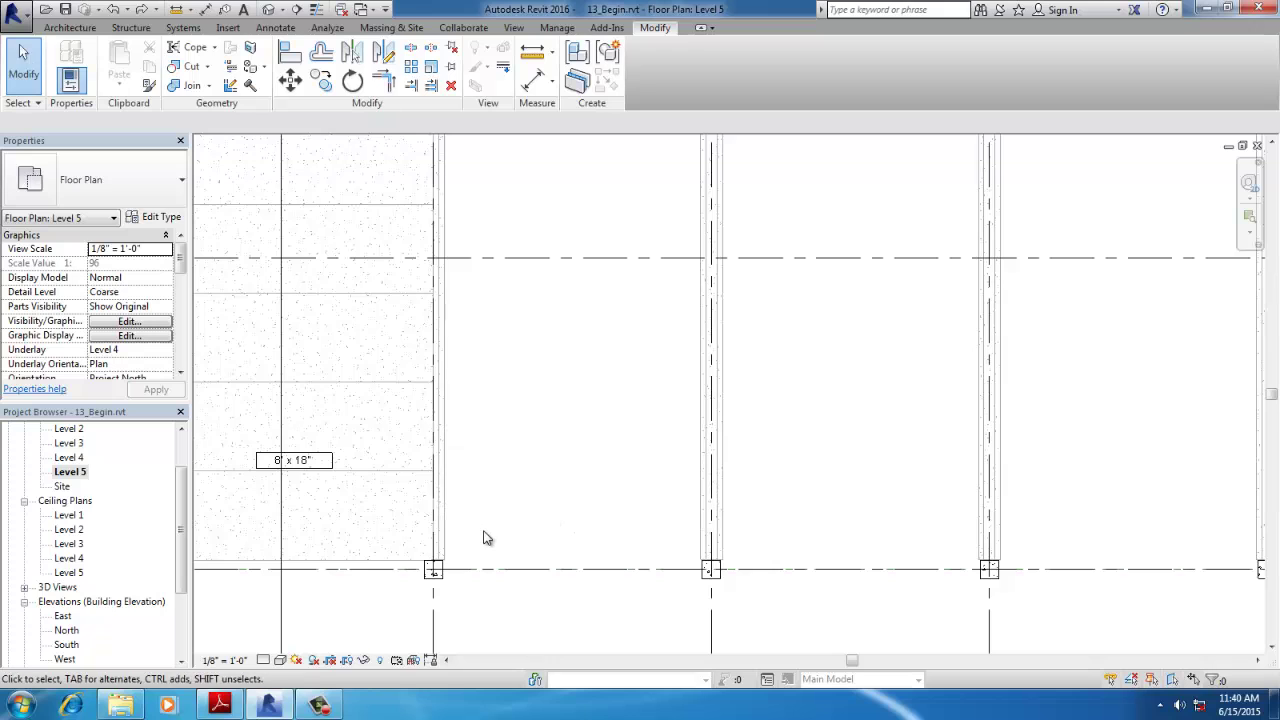
- Place an 8' x 18' precast double tee between grids 3 and 4, just inside the grid F column line
key("b")
key("m")
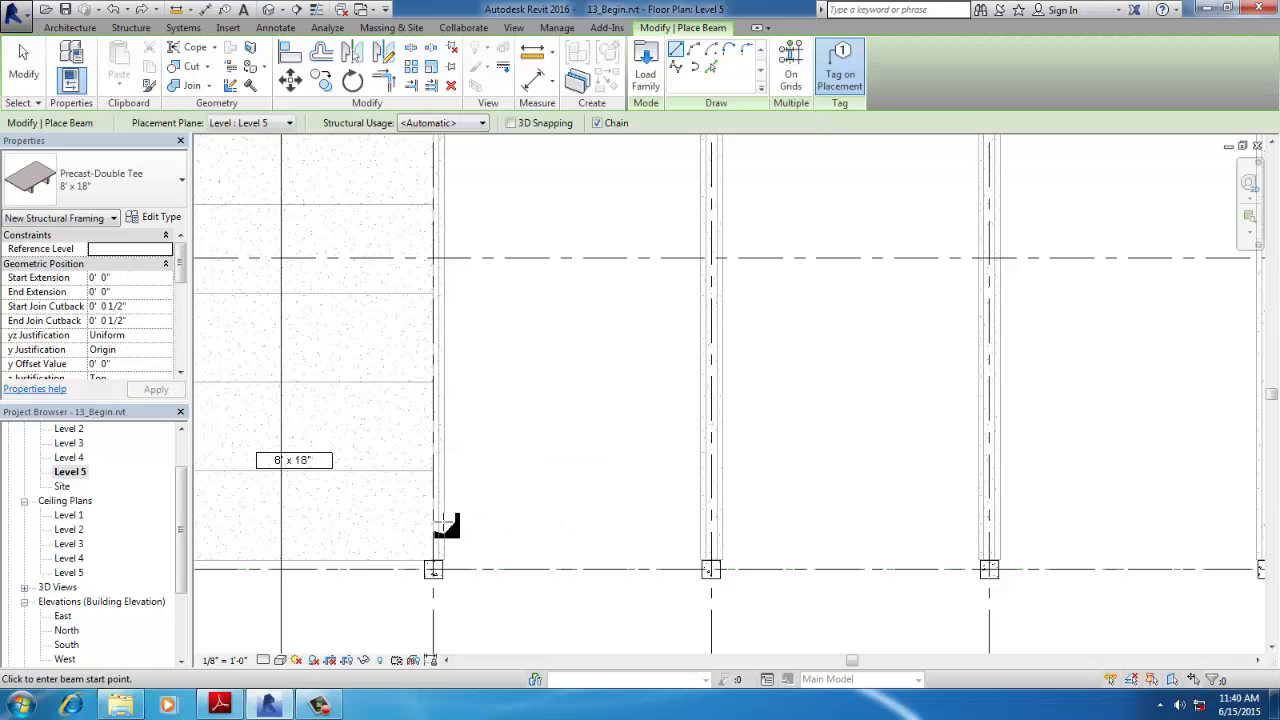
left_click(438, 521)
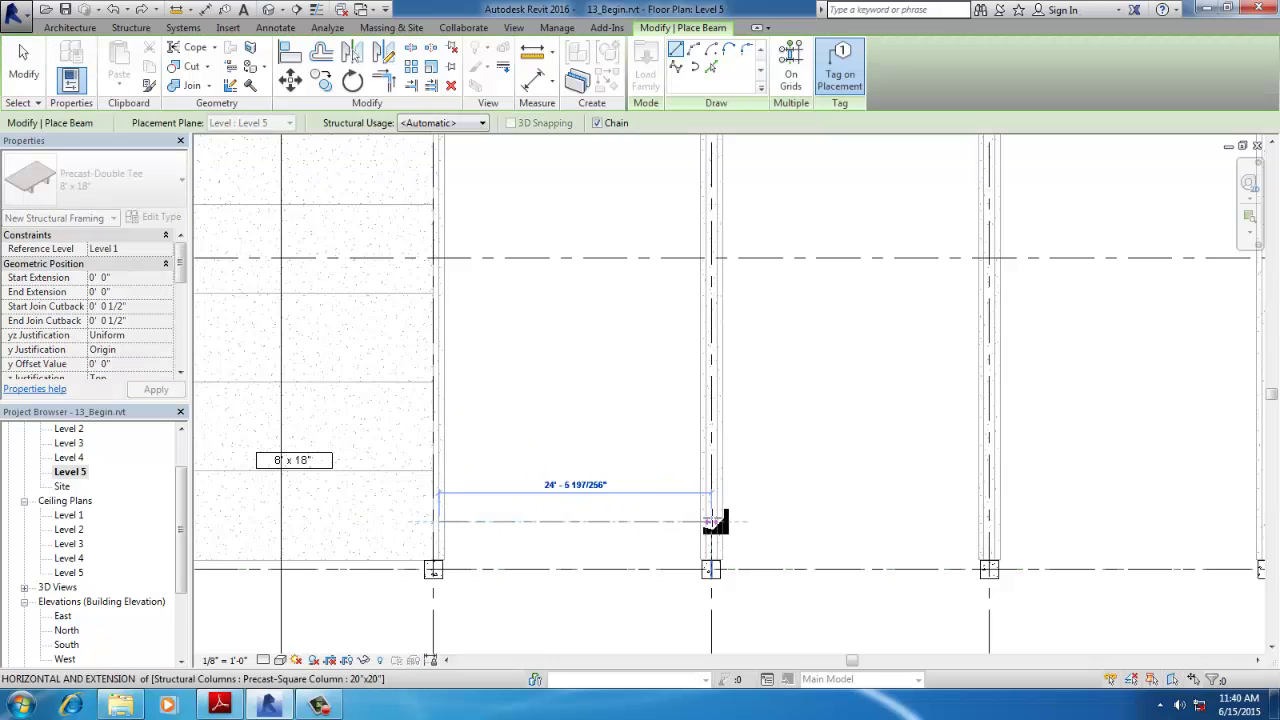
left_click(714, 521)
key("Escape")
key("Escape")
scroll(514, 574, "up", 3)
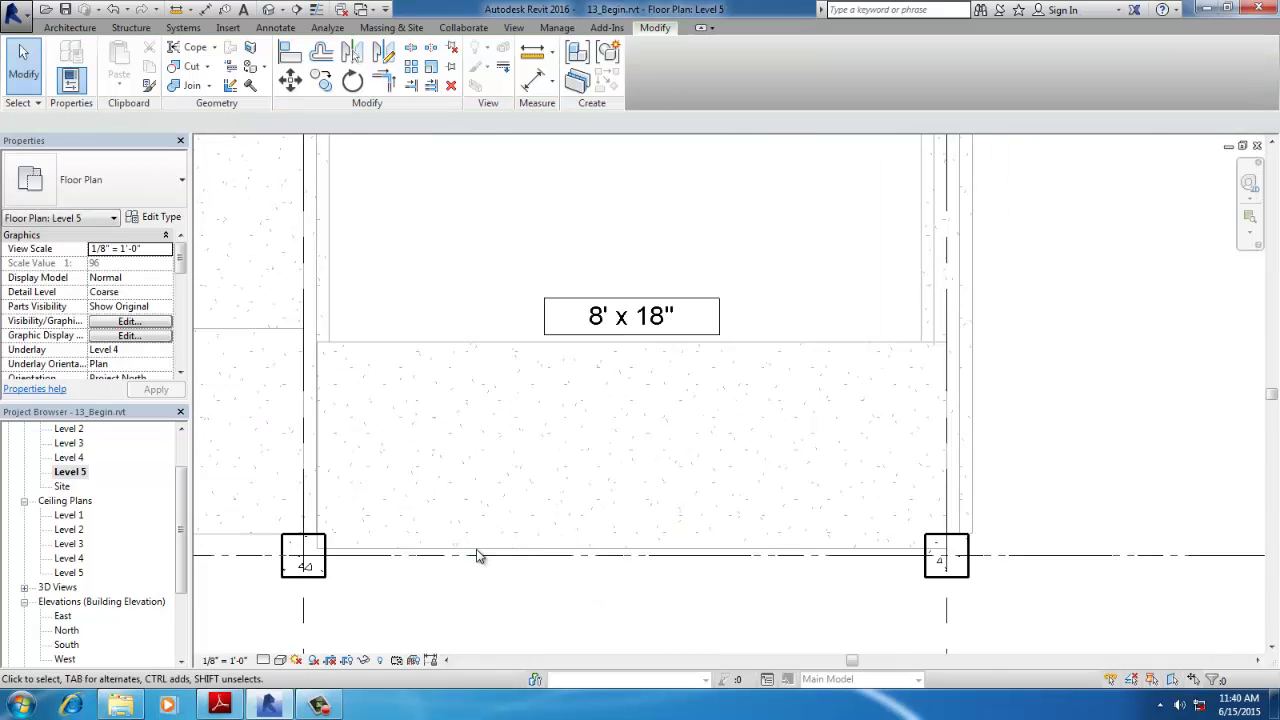
- Inspect in 3D how the new double tee sits relative to its inverted tee supports and the sloped bay
left_click(225, 9)
scroll(332, 434, "down", 2)
scroll(420, 405, "up", 6)
scroll(420, 405, "up", 3)
middle_click_drag(586, 556, 172, 377, "shift")
scroll(649, 571, "down", 5)
scroll(615, 352, "up", 6)
scroll(615, 372, "down", 6)
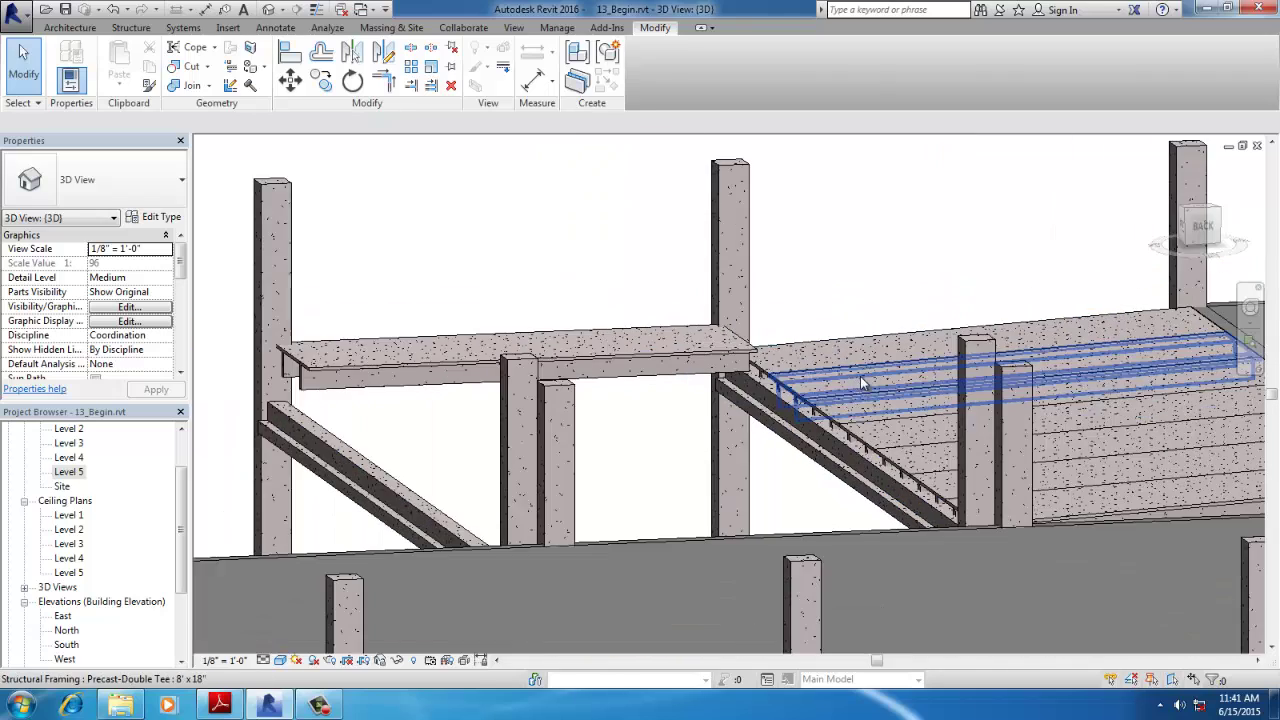
- In the South elevation, extend the new double tee's start end to the grid 3 centerline
double_click(66, 644)
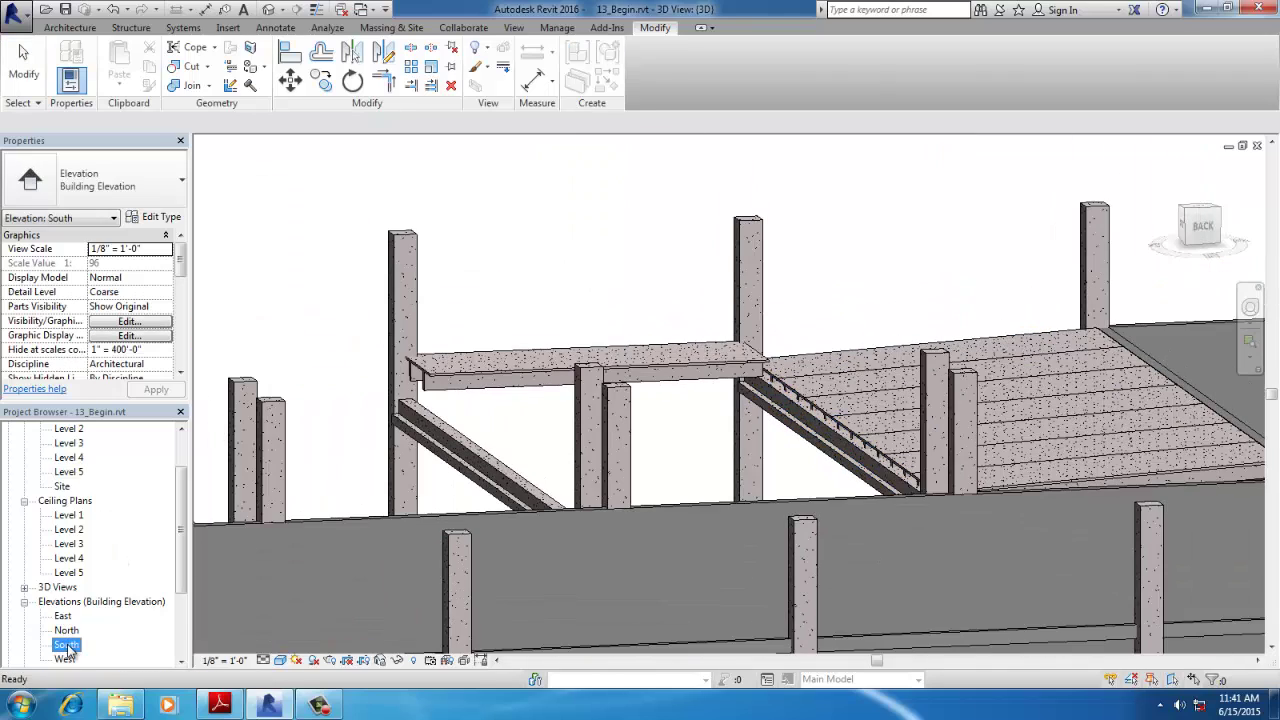
scroll(537, 405, "up", 4)
left_click(396, 377)
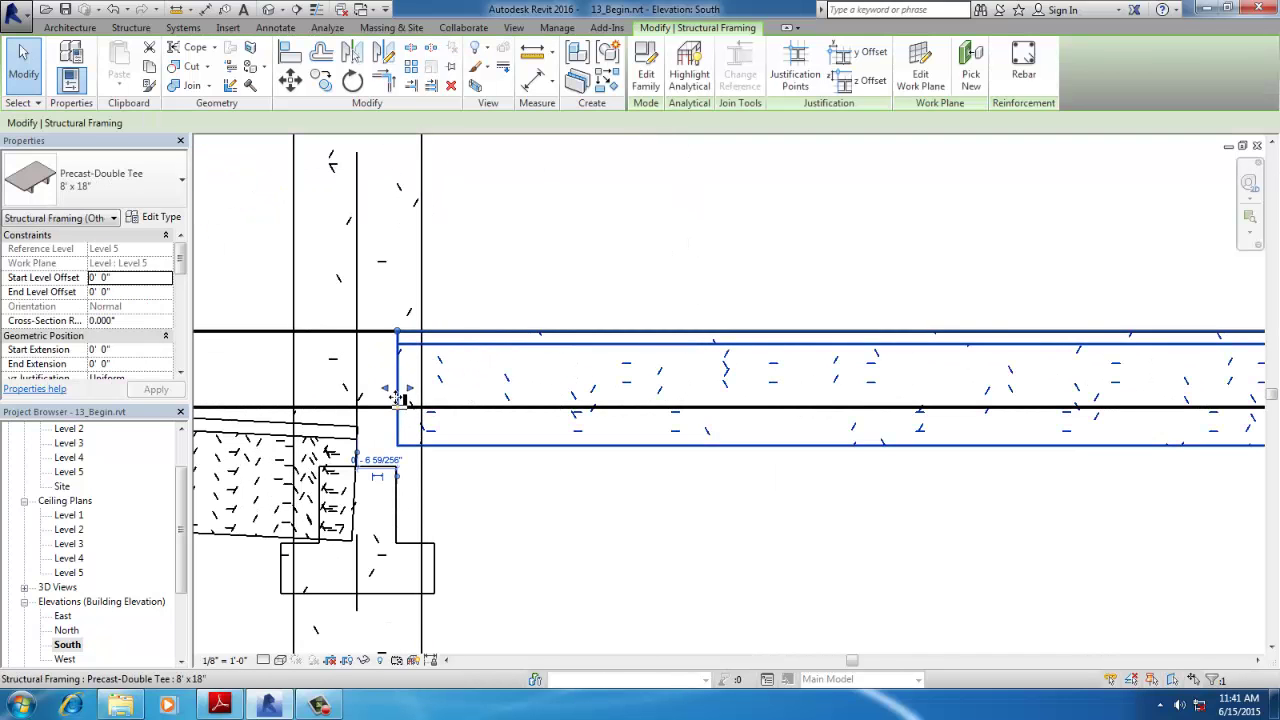
left_click_drag(397, 382, 358, 392)
scroll(763, 400, "down", 3)
scroll(800, 400, "up", 5)
scroll(900, 388, "down", 2)
scroll(251, 385, "up", 4)
middle_click_drag(251, 385, 586, 363)
scroll(437, 371, "up", 2)
left_click(440, 341)
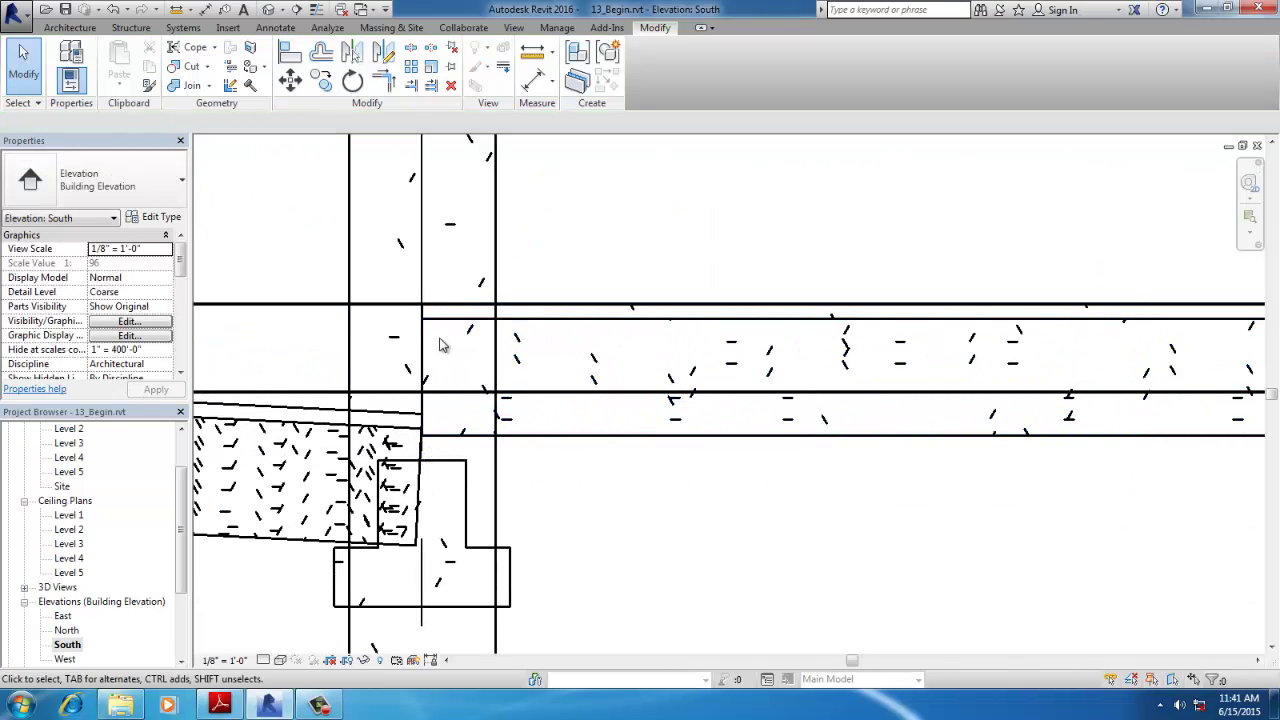
- Measure the vertical distance from the double tee's top to the inverted tee's ledge at grid 3
key("m")
key("e")
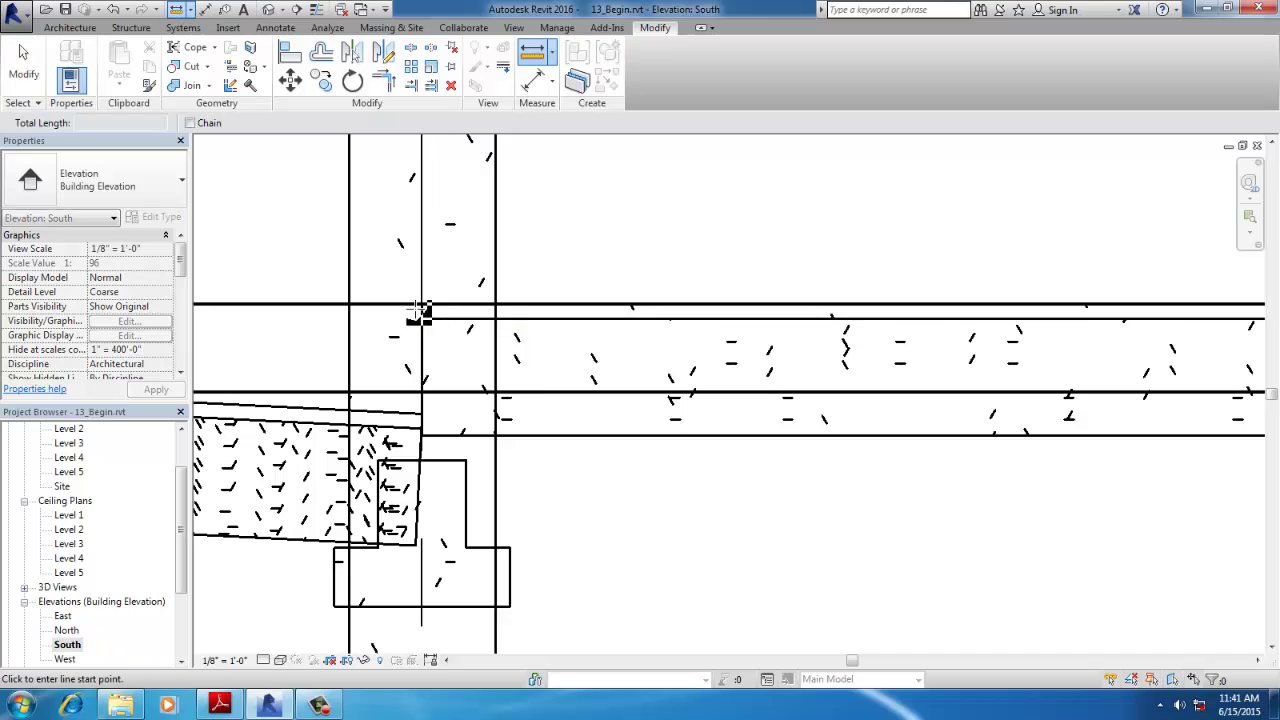
left_click(422, 304)
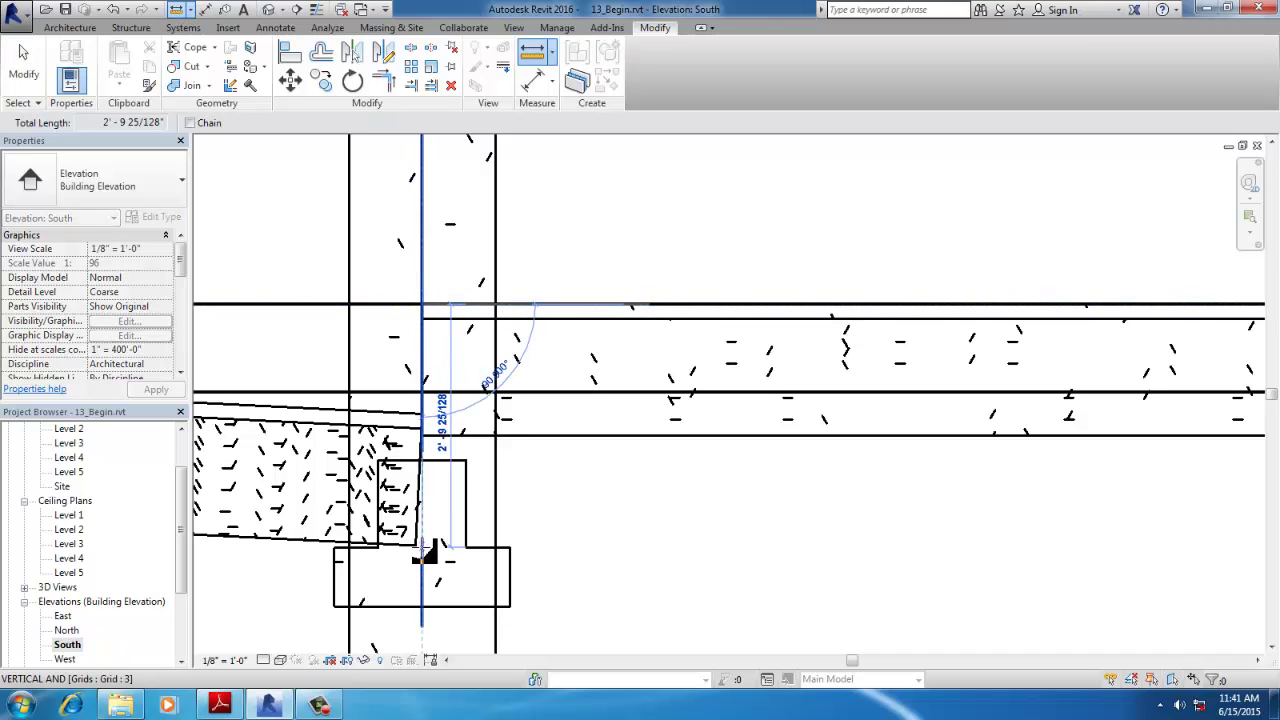
key("Escape")
key("Escape")
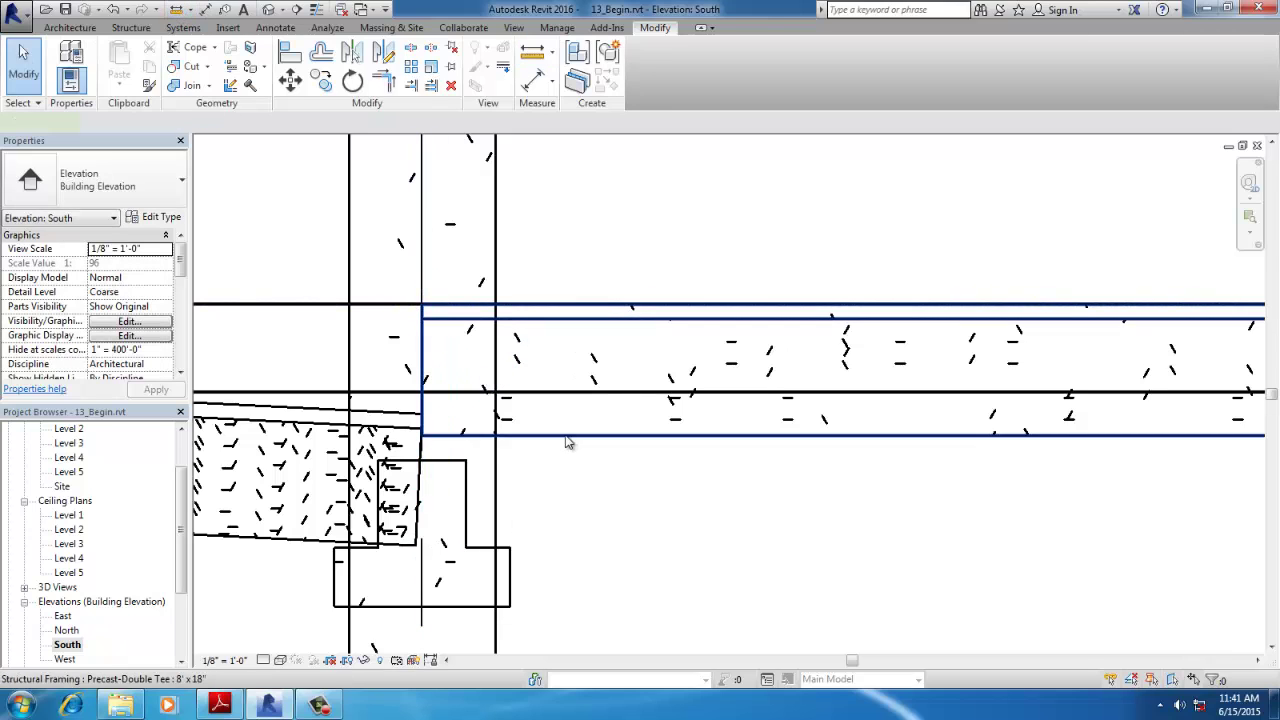
- Set the double tee's start level offset to -3' 0", then adjust it to -2' 8"
left_click(567, 442)
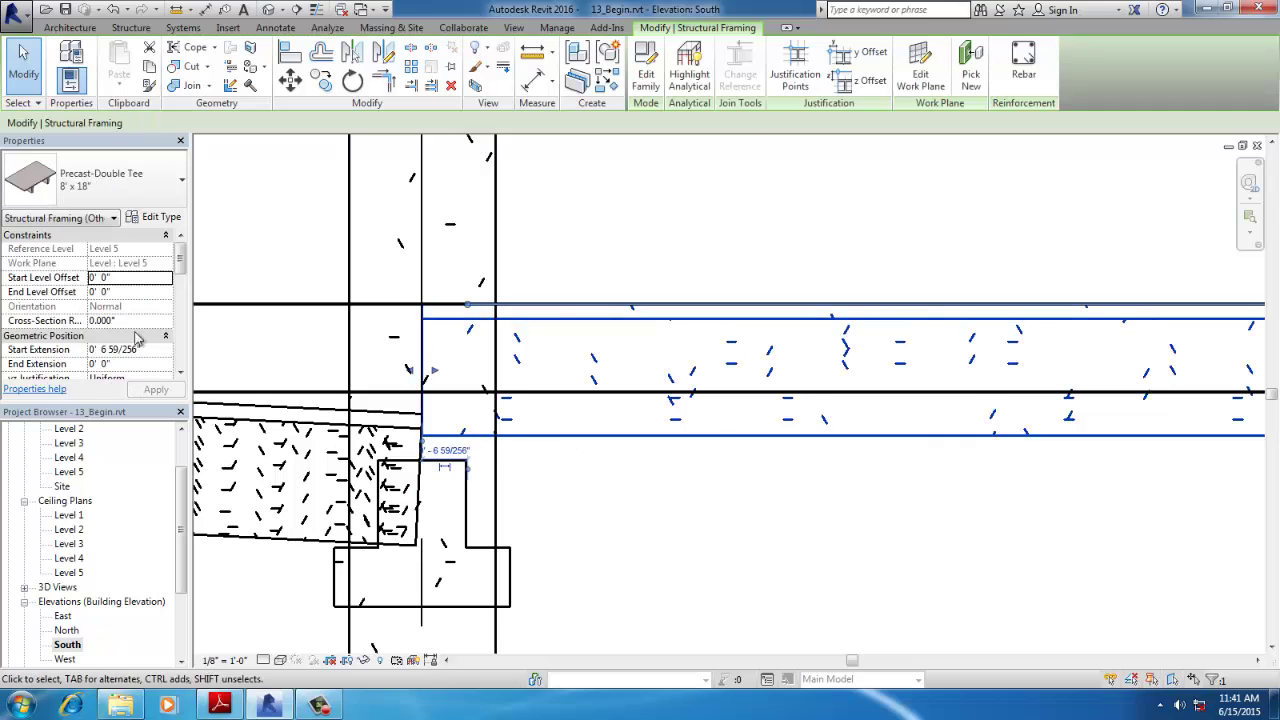
left_click(143, 281)
type("-3")
key("Tab")
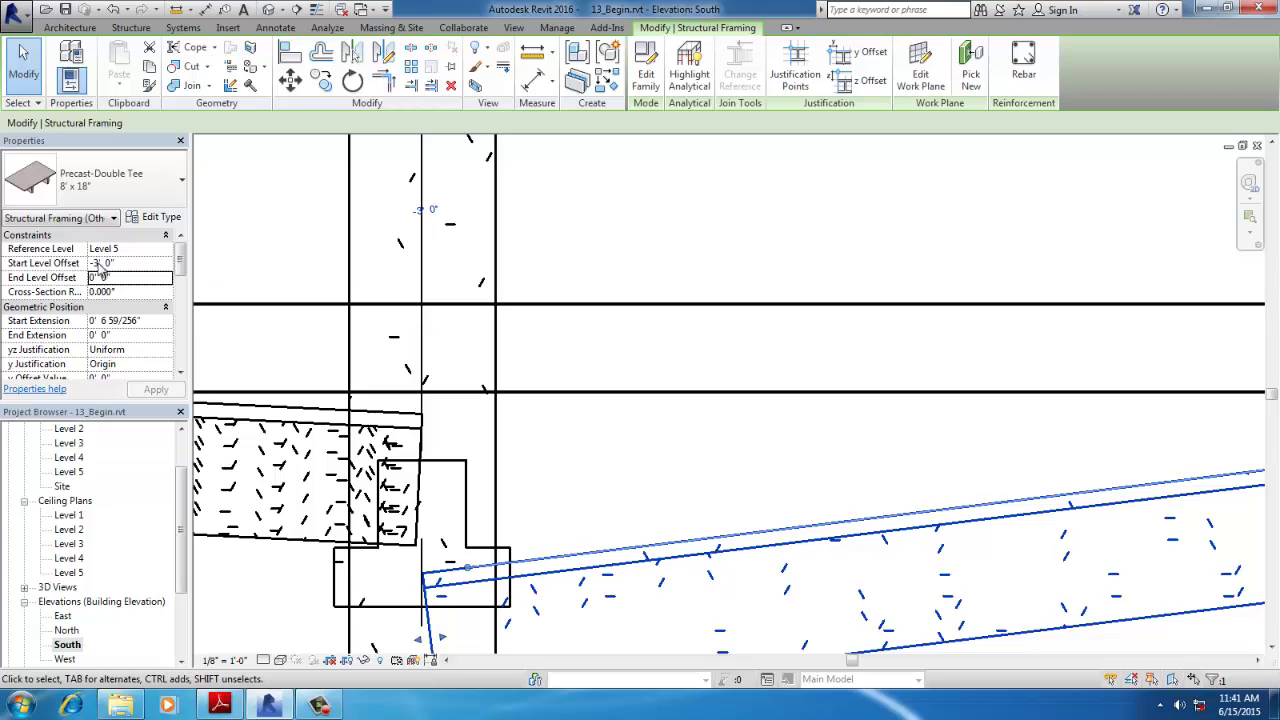
left_click(126, 263)
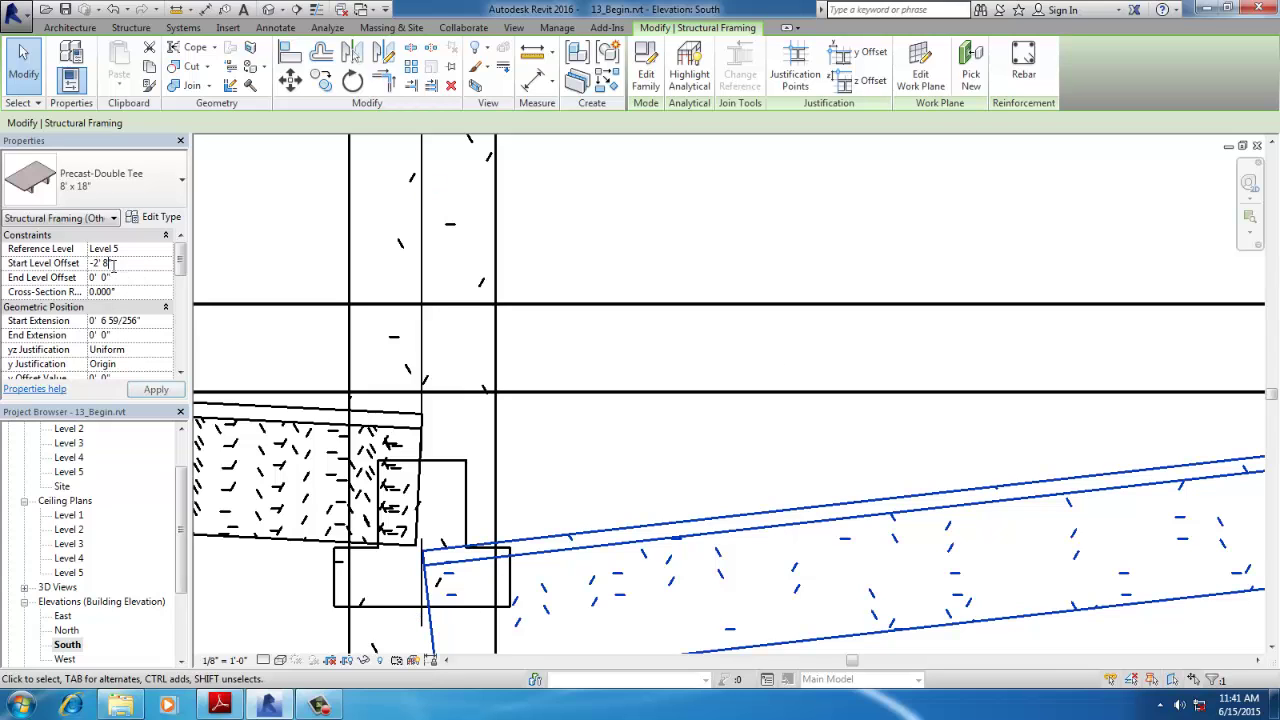
key("Return")
- Measure the vertical distance from the double tee's top to the inverted tee's ledge at grid 4
scroll(326, 280, "down", 6)
scroll(678, 284, "up", 3)
key("Escape")
scroll(760, 285, "up", 4)
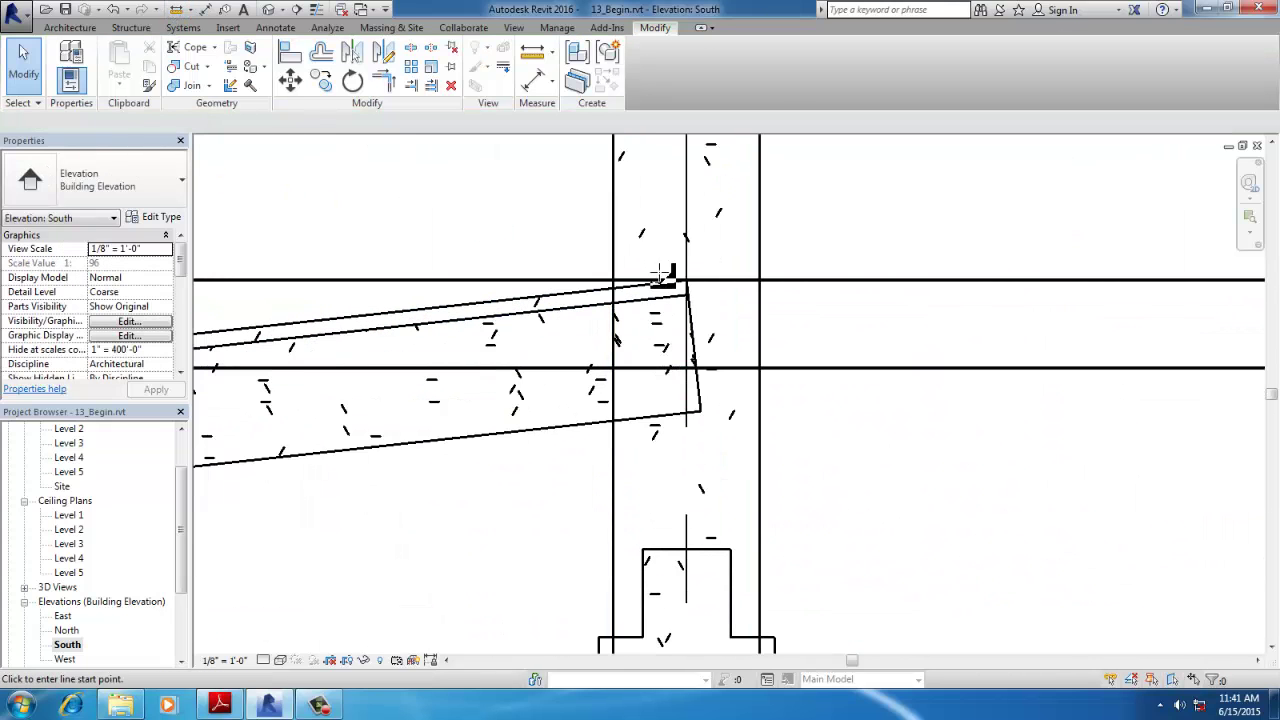
left_click(175, 10)
left_click(686, 281)
scroll(697, 510, "down", 1)
left_click(680, 532)
key("Escape")
key("Escape")
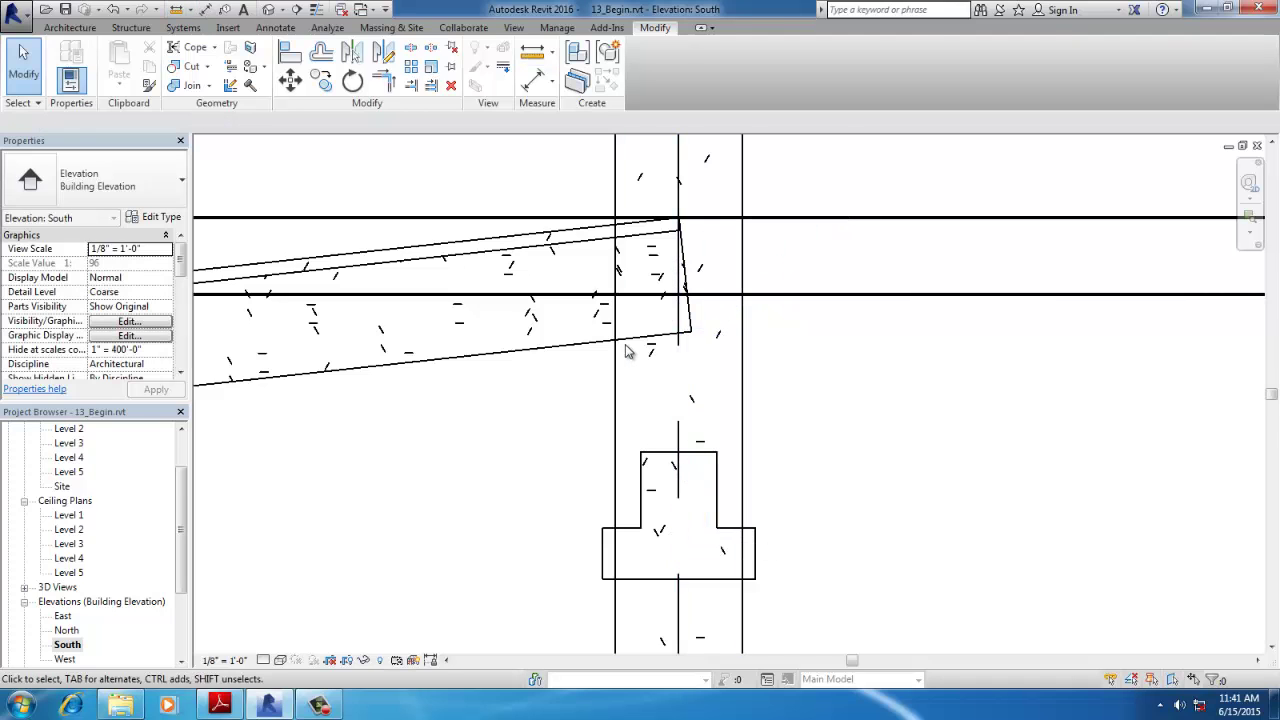
- Try an end level offset of -4' 0" on the double tee, then undo both level offset changes
left_click(540, 349)
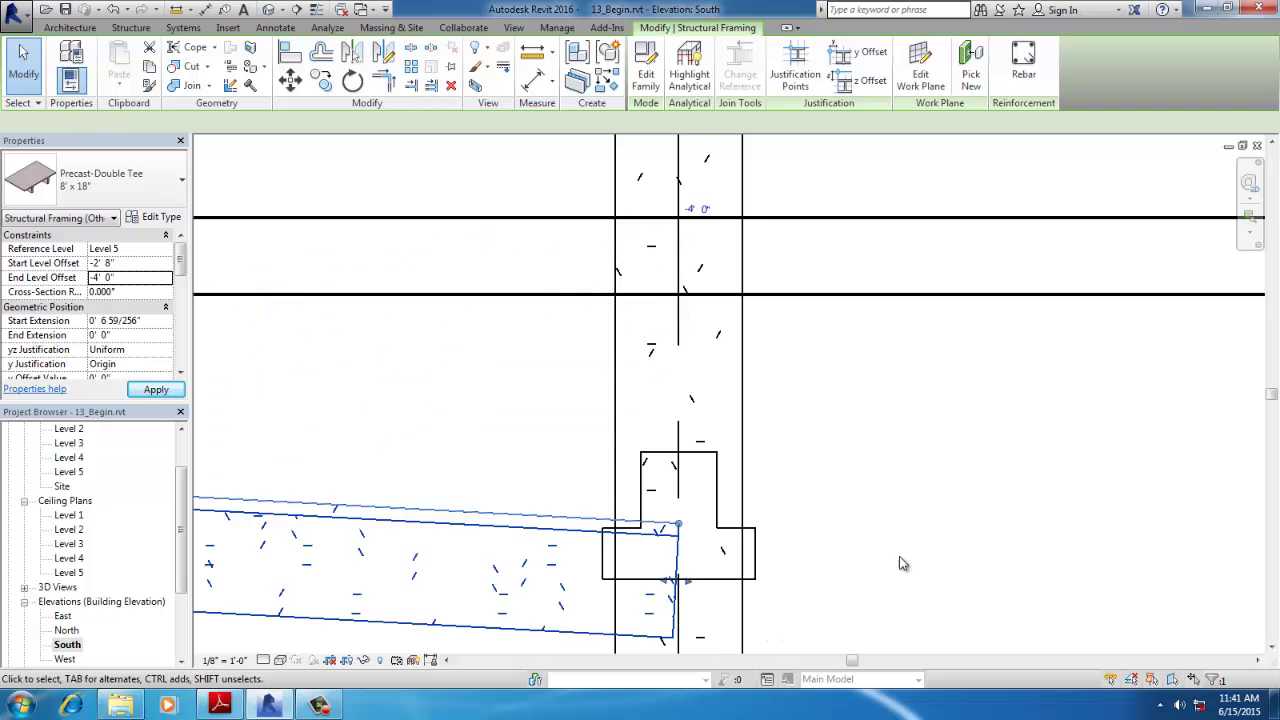
scroll(1066, 457, "down", 5)
scroll(668, 397, "up", 1)
scroll(517, 395, "up", 6)
scroll(490, 420, "down", 2)
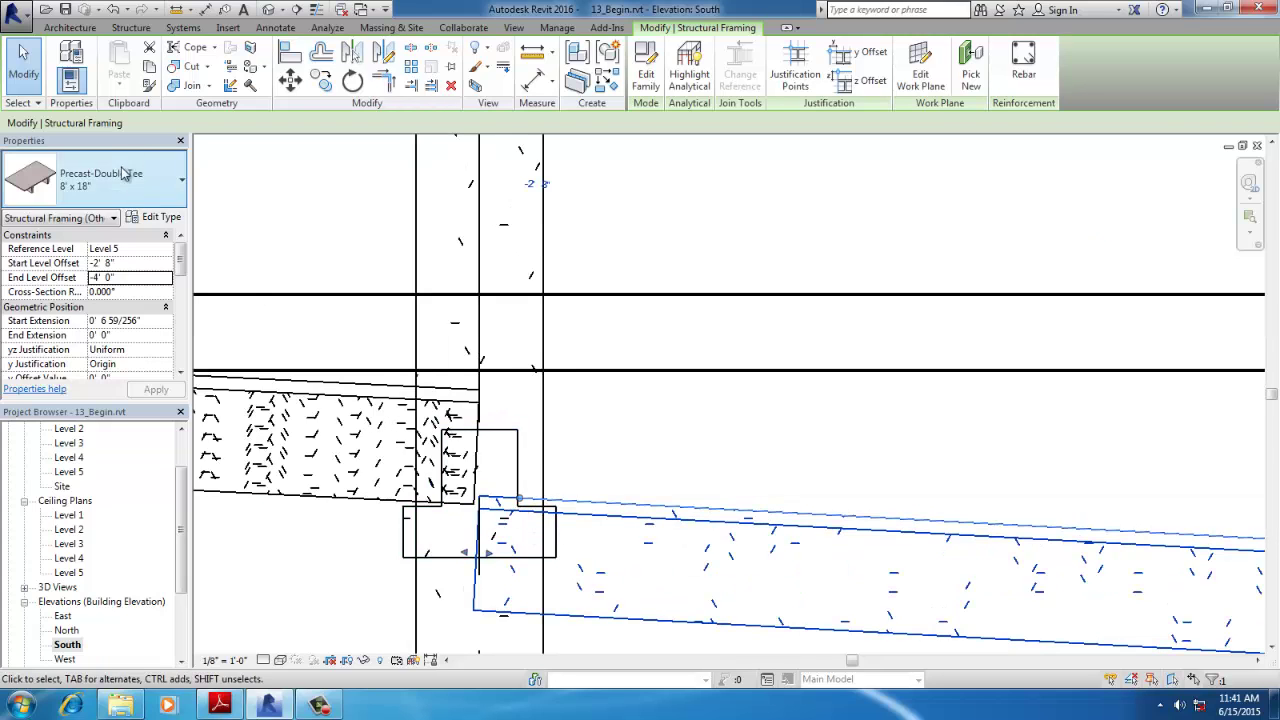
left_click(488, 462)
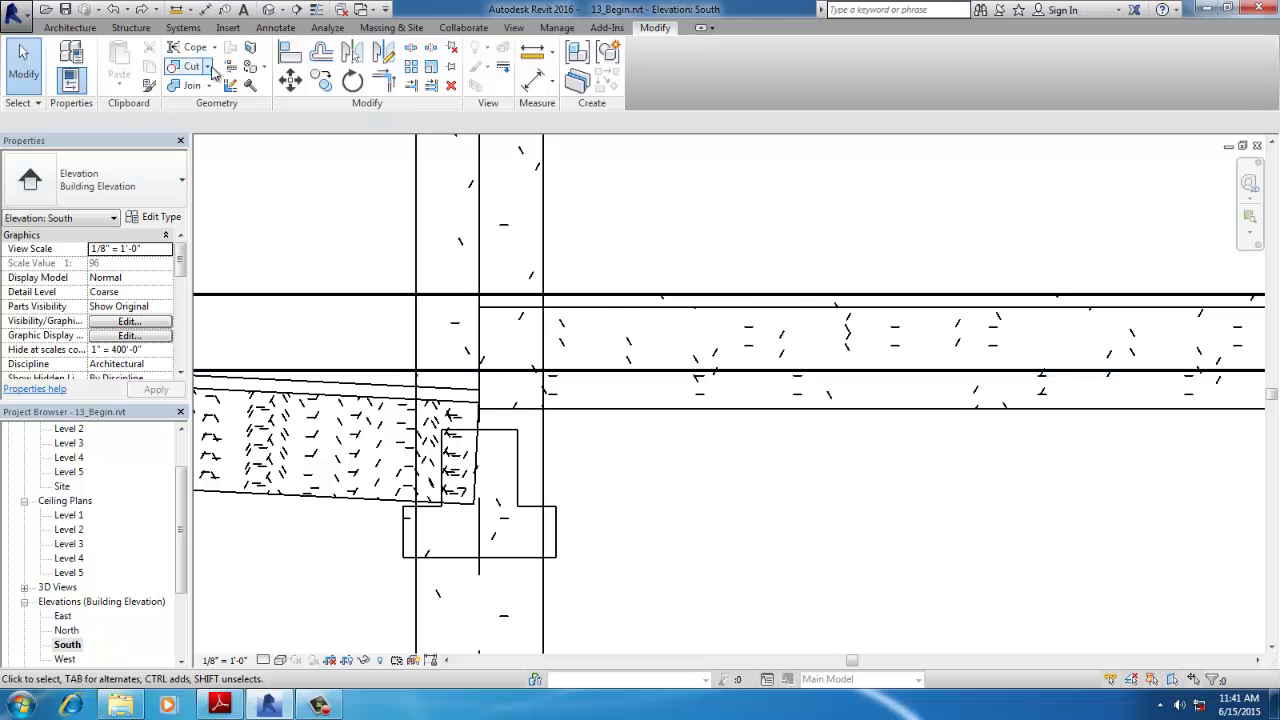
- Measure the vertical distance between the tops of the new double tee and the adjacent sloped tee at grid 3
left_click(175, 9)
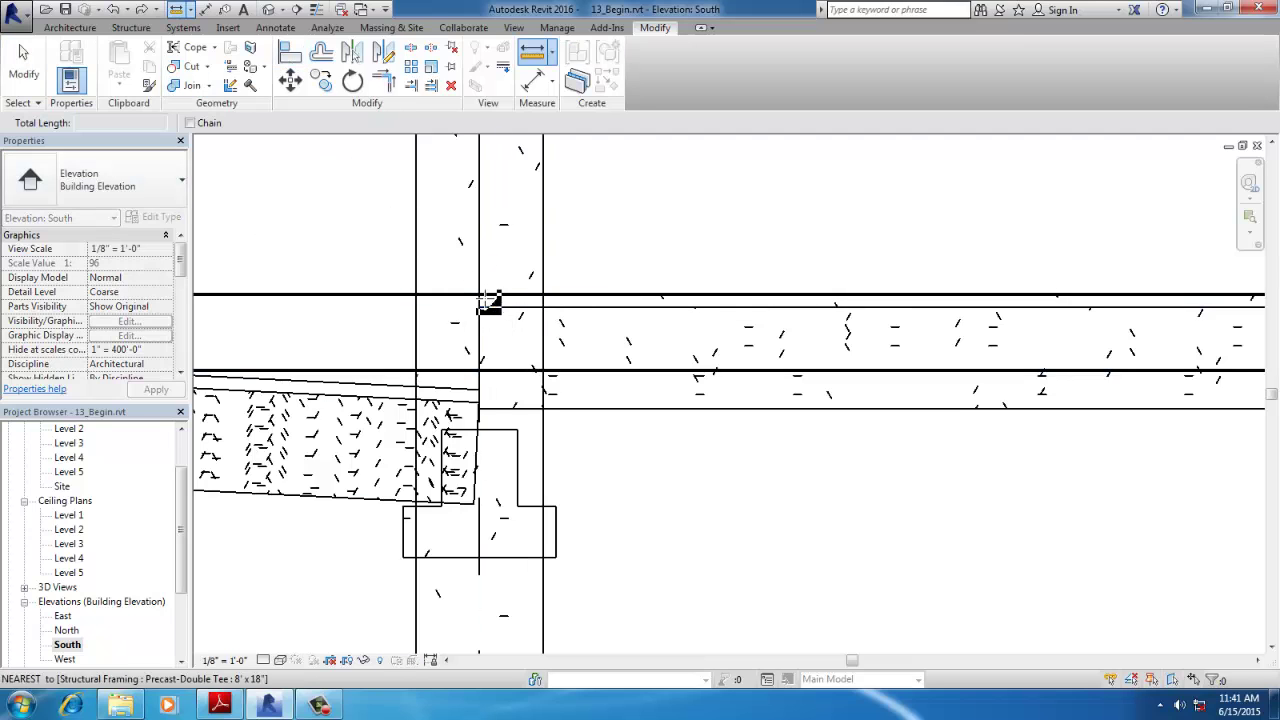
left_click(483, 299)
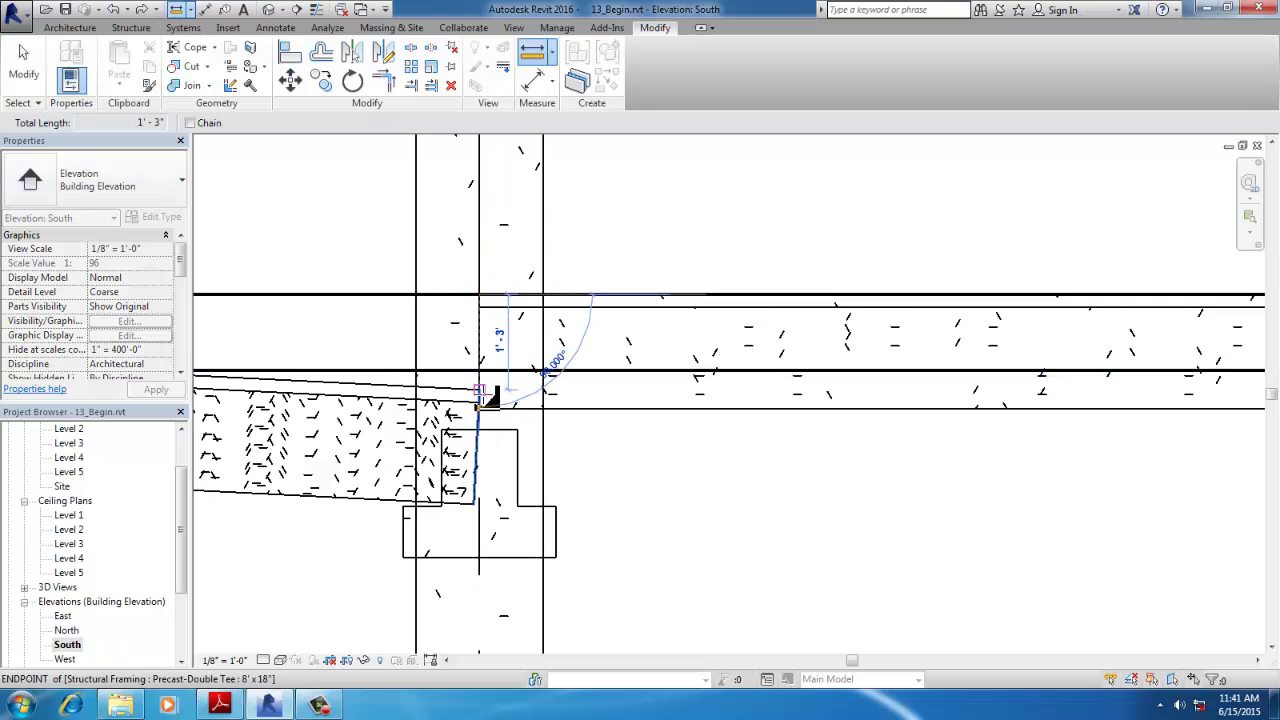
key("Escape")
key("Escape")
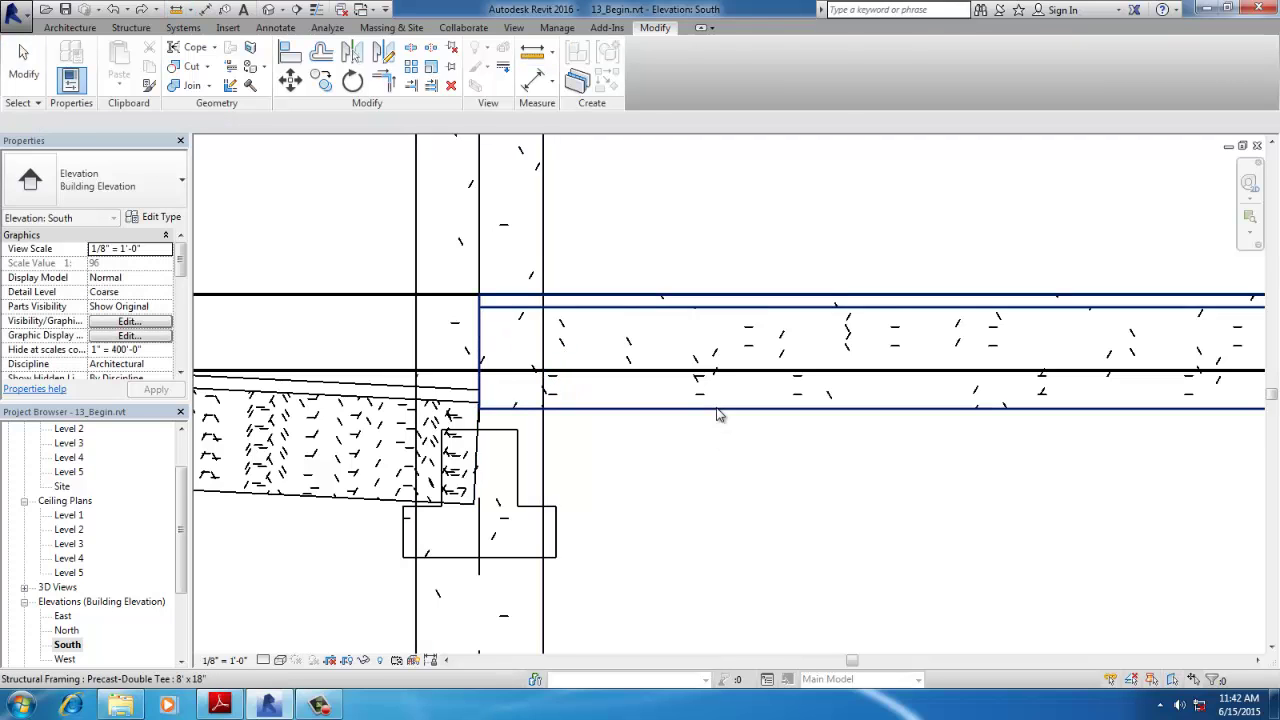
- Set the new double tee's start level offset to -1' 3" to match the adjacent bay's tee
left_click(718, 409)
left_click(129, 278)
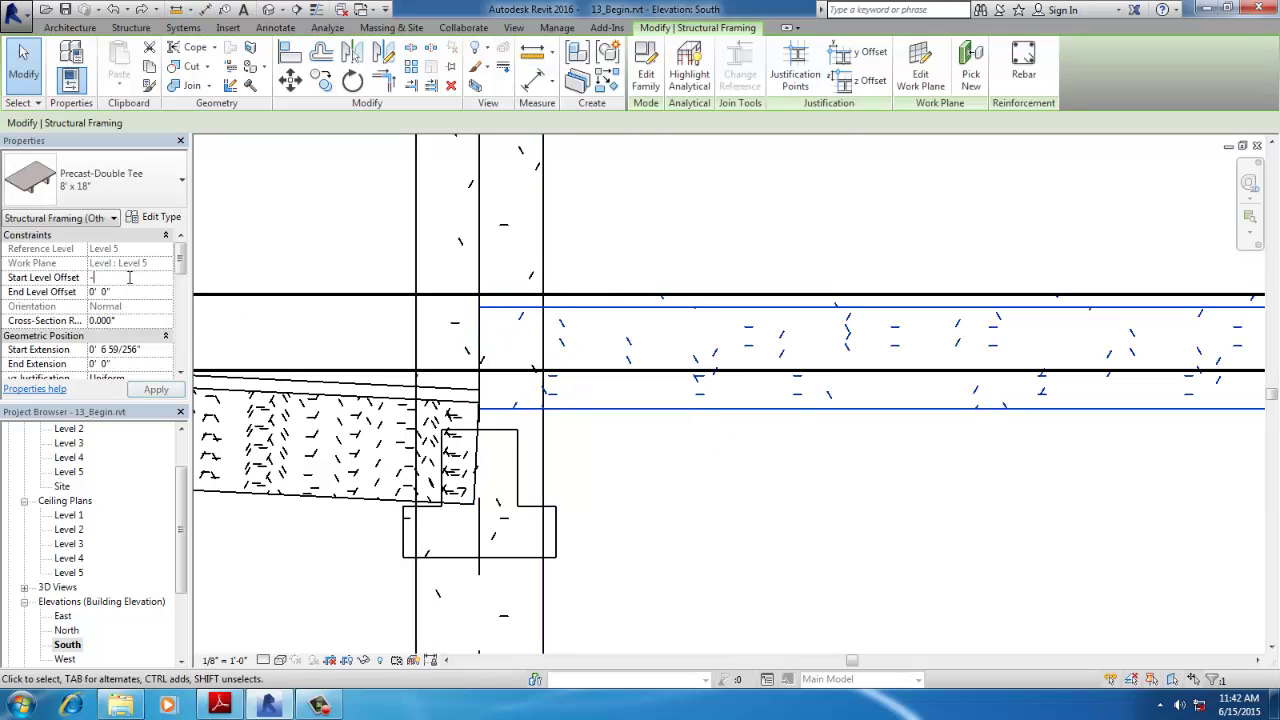
key("Return")
- Measure from the top of the sloped double tee's end down to the inverted tee's ledge at grid 4
scroll(742, 526, "down", 3)
middle_click_drag(1240, 490, 860, 370)
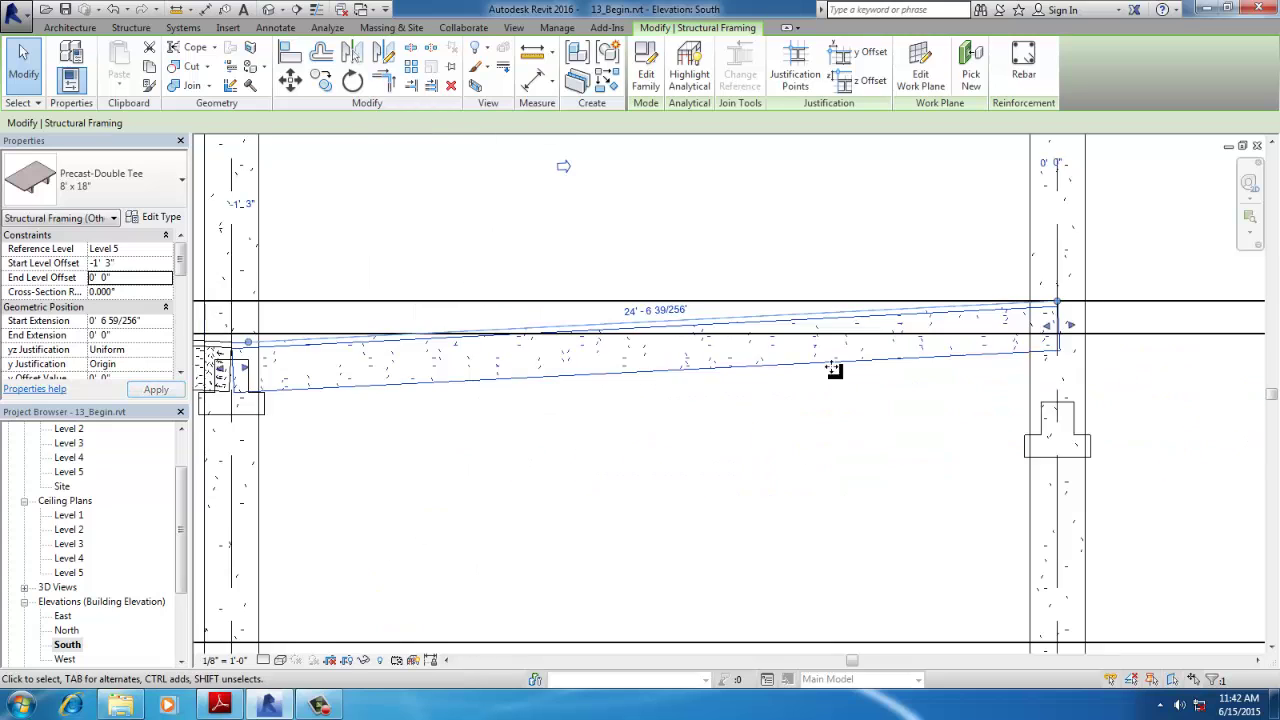
middle_click_drag(1150, 311, 710, 376)
scroll(710, 377, "up", 3)
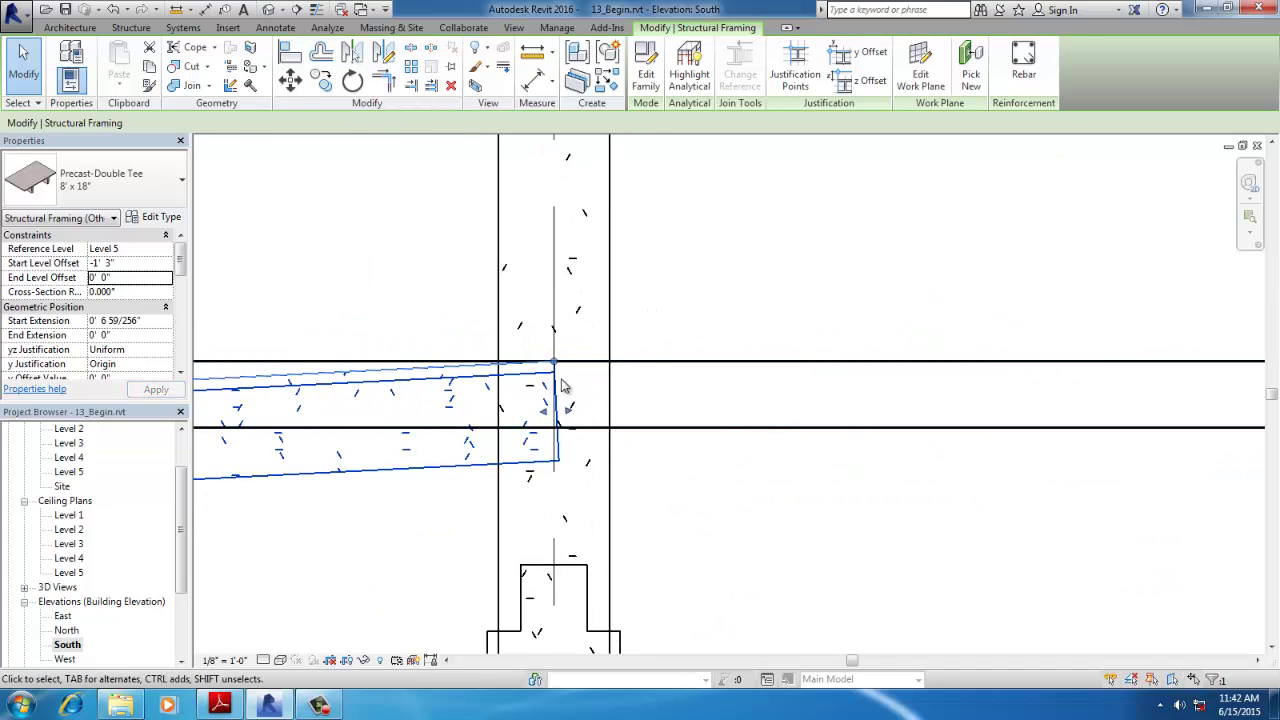
scroll(980, 354, "down", 5)
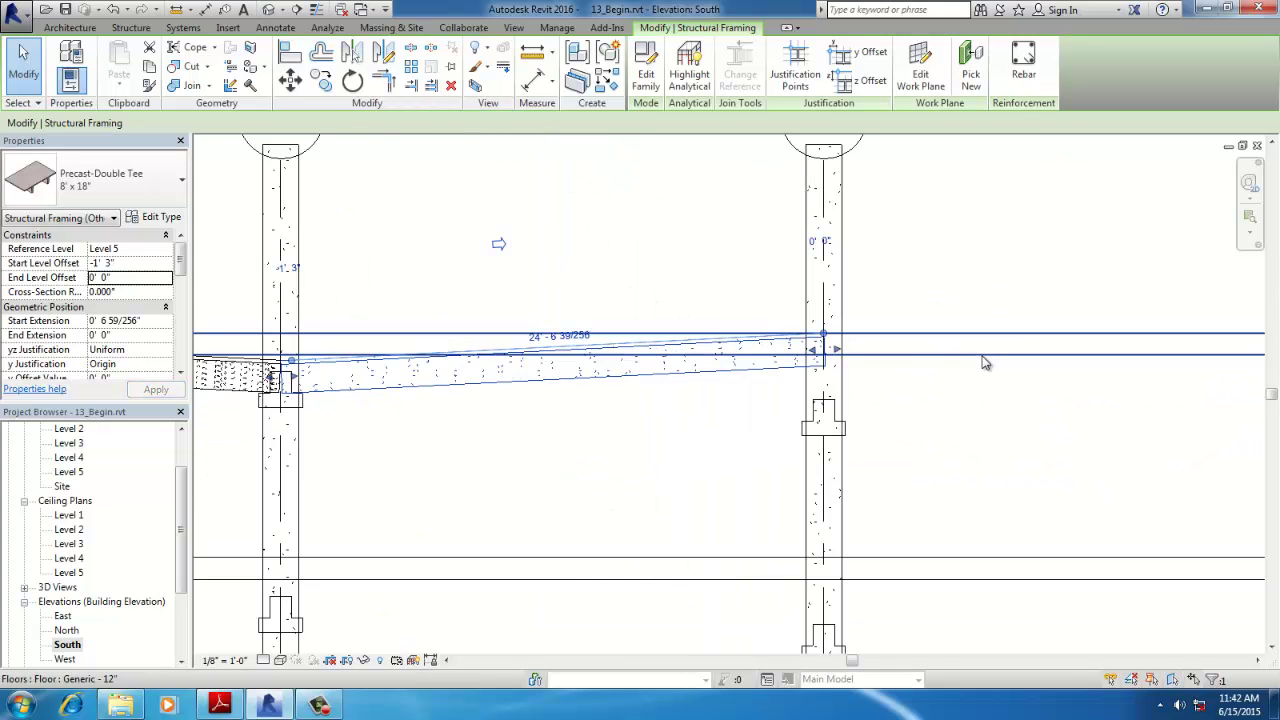
scroll(862, 368, "up", 3)
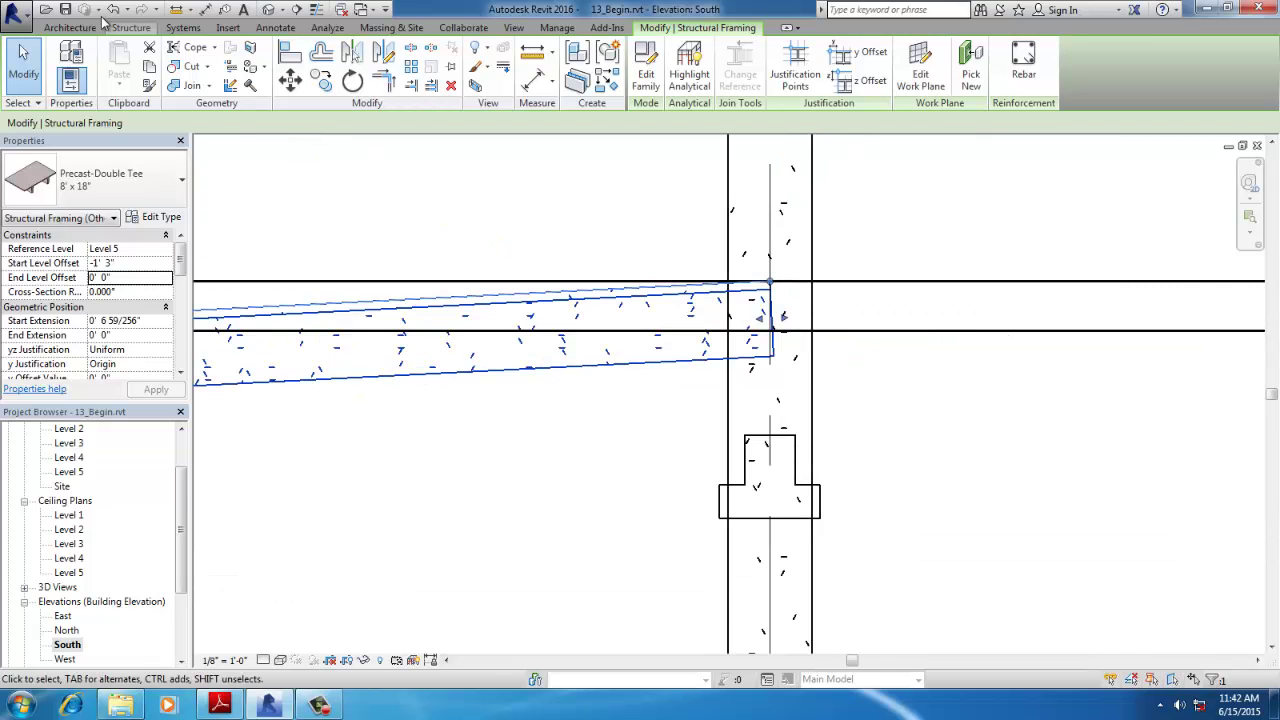
left_click(180, 10)
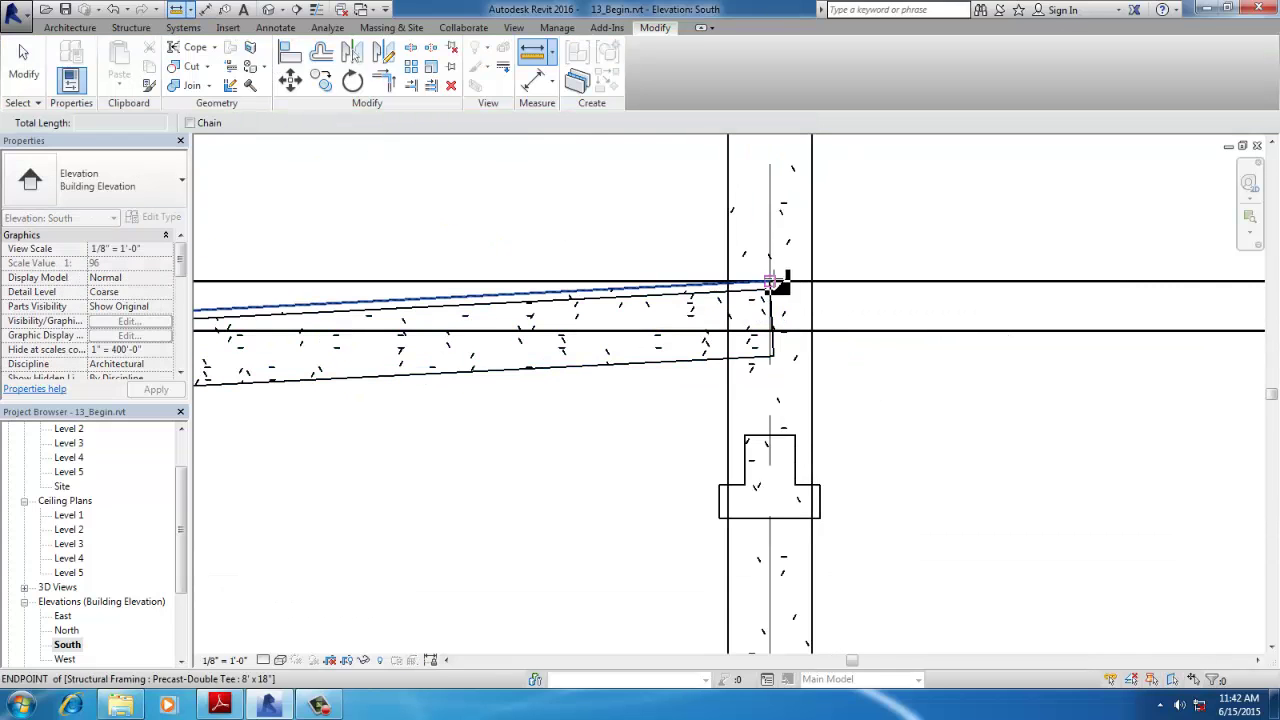
left_click(770, 284)
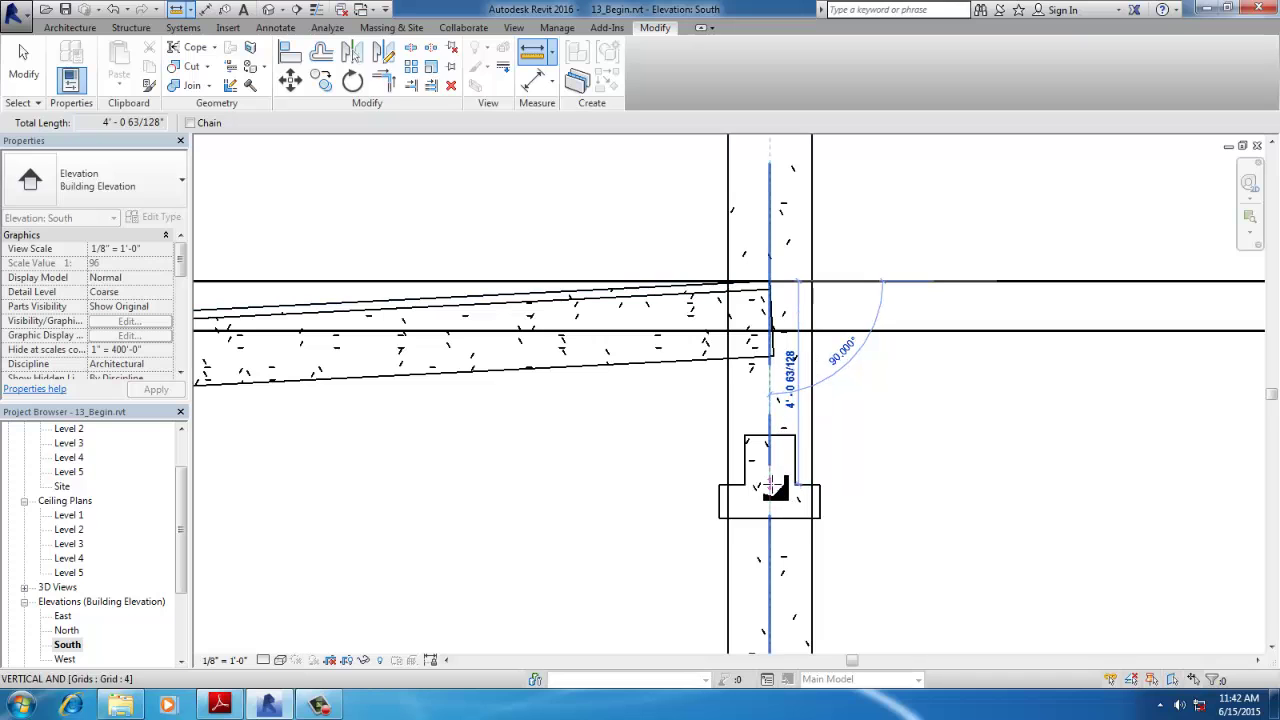
key("Escape")
key("Escape")
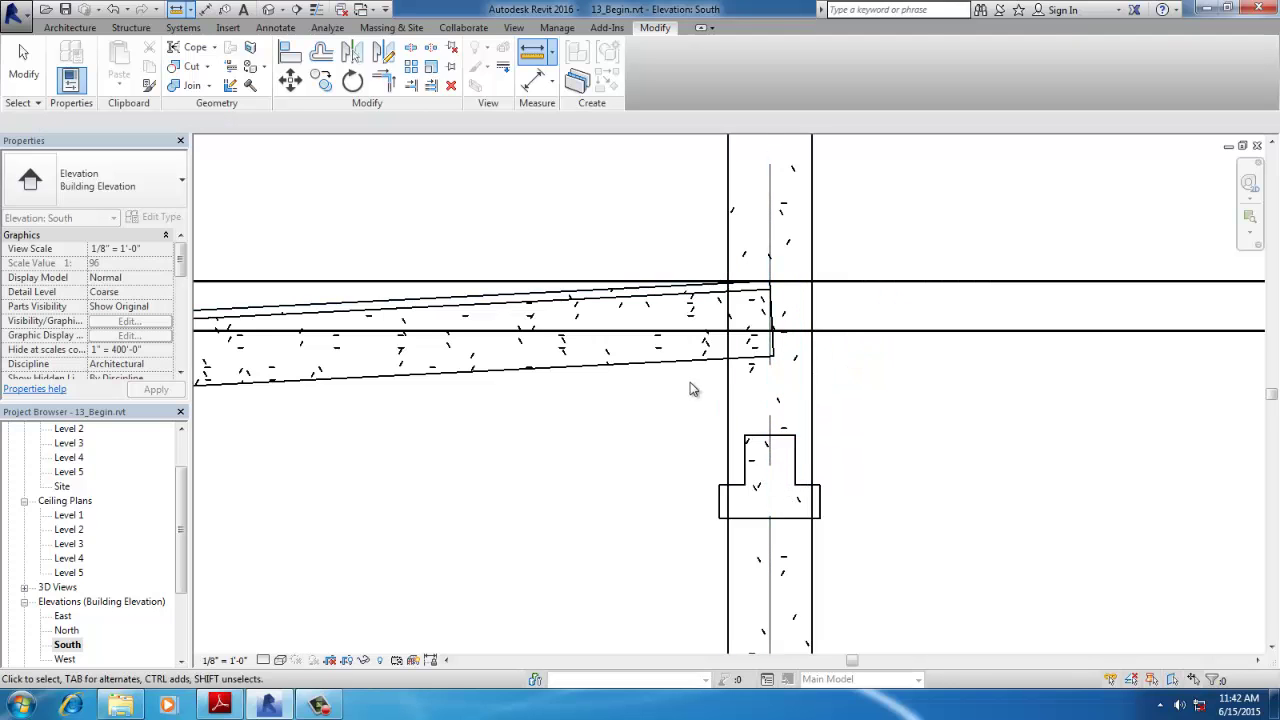
- Lower the double tee's end level offset so its end bears on the inverted tee's ledge at grid 4
left_click(686, 352)
left_click(143, 278)
scroll(1108, 476, "down", 3)
left_click(1108, 502)
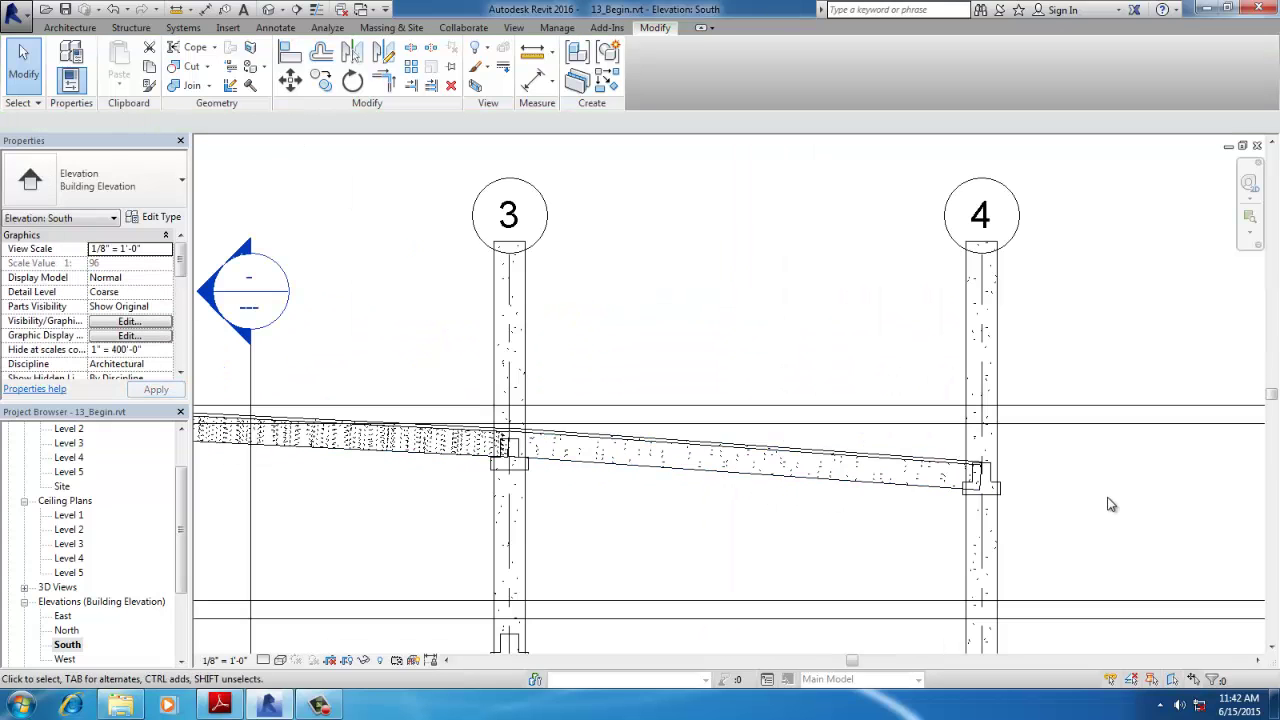
- In the 3D view, join the new sloped double tee's geometry with the precast column at grid 4
left_click(269, 10)
middle_click_drag(686, 329, 982, 547, "shift")
scroll(740, 630, "up", 6)
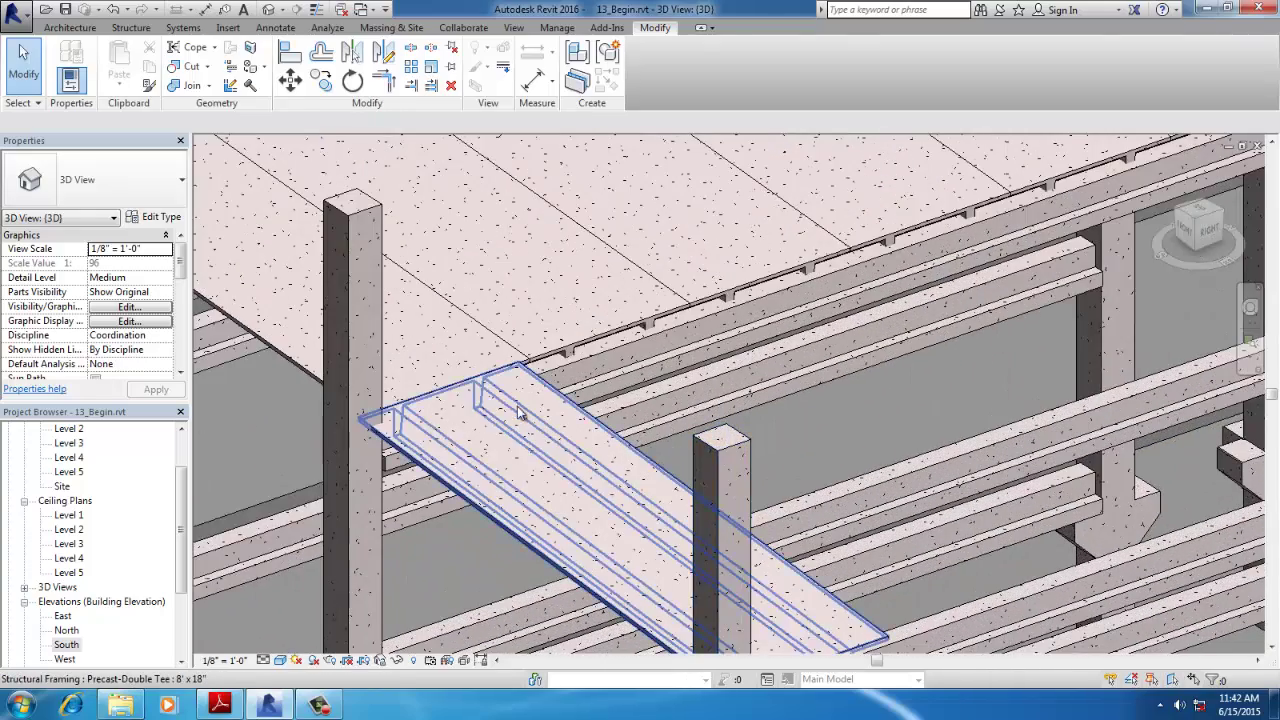
scroll(521, 425, "down", 3)
left_click(503, 432)
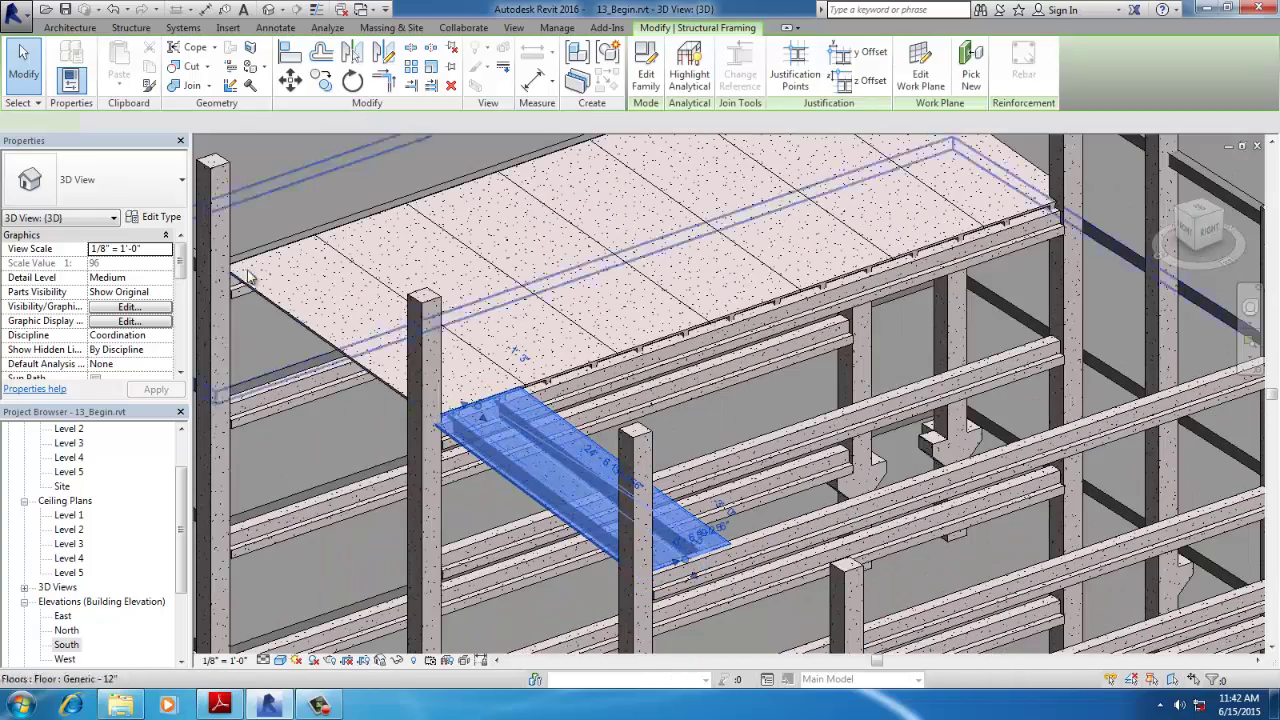
left_click(178, 88)
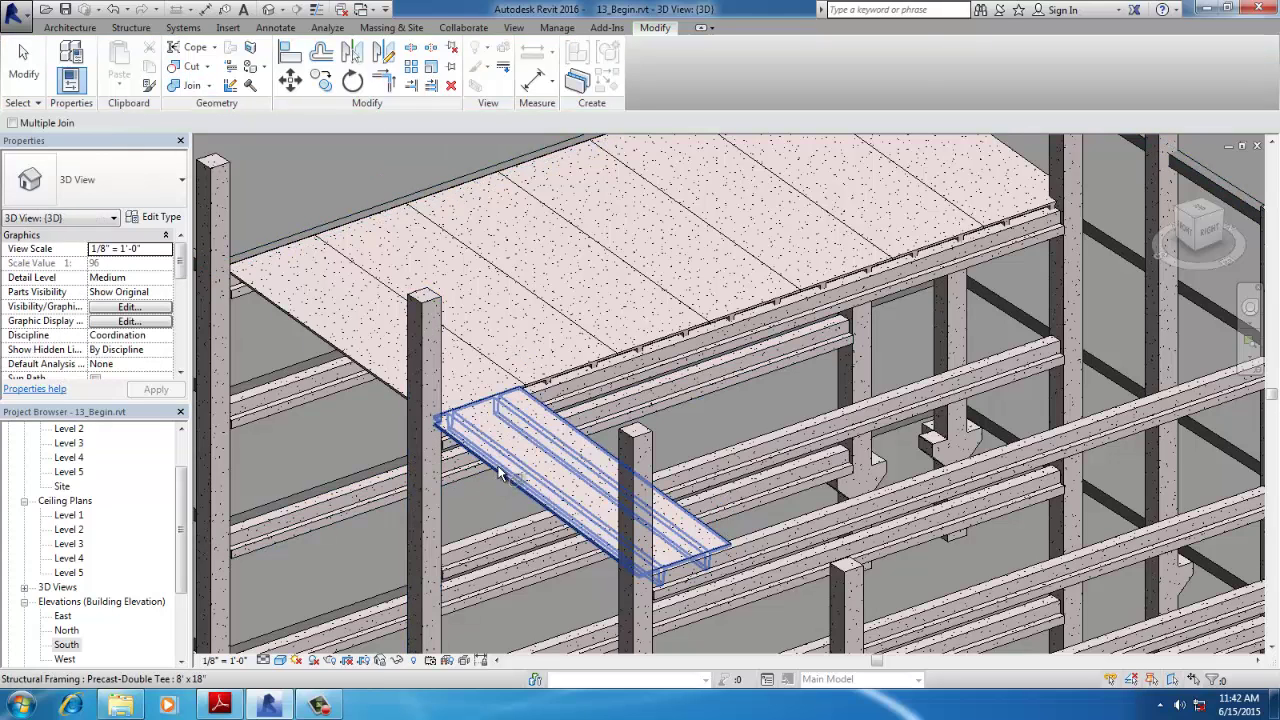
left_click(590, 540)
left_click(632, 580)
key("Escape")
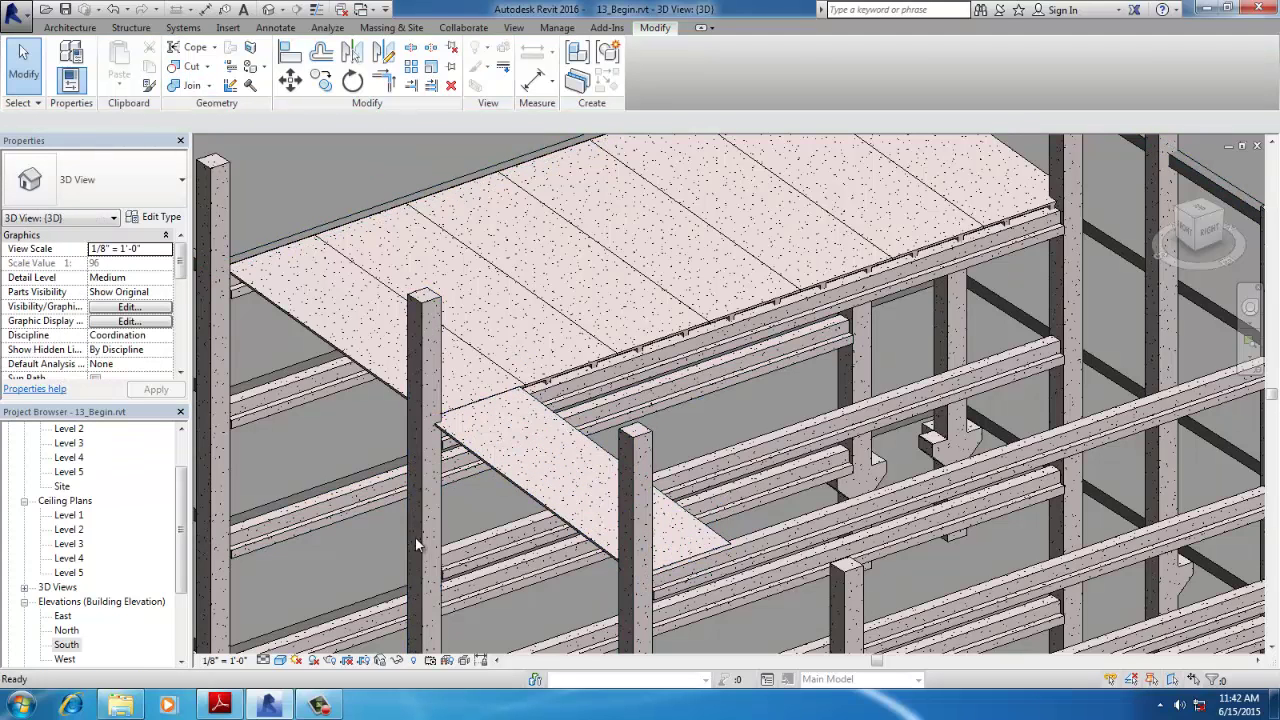
- In the Level 5 plan, copy the section 25' 0" into the bay between grids 3 and 4, and open the copy
double_click(69, 471)
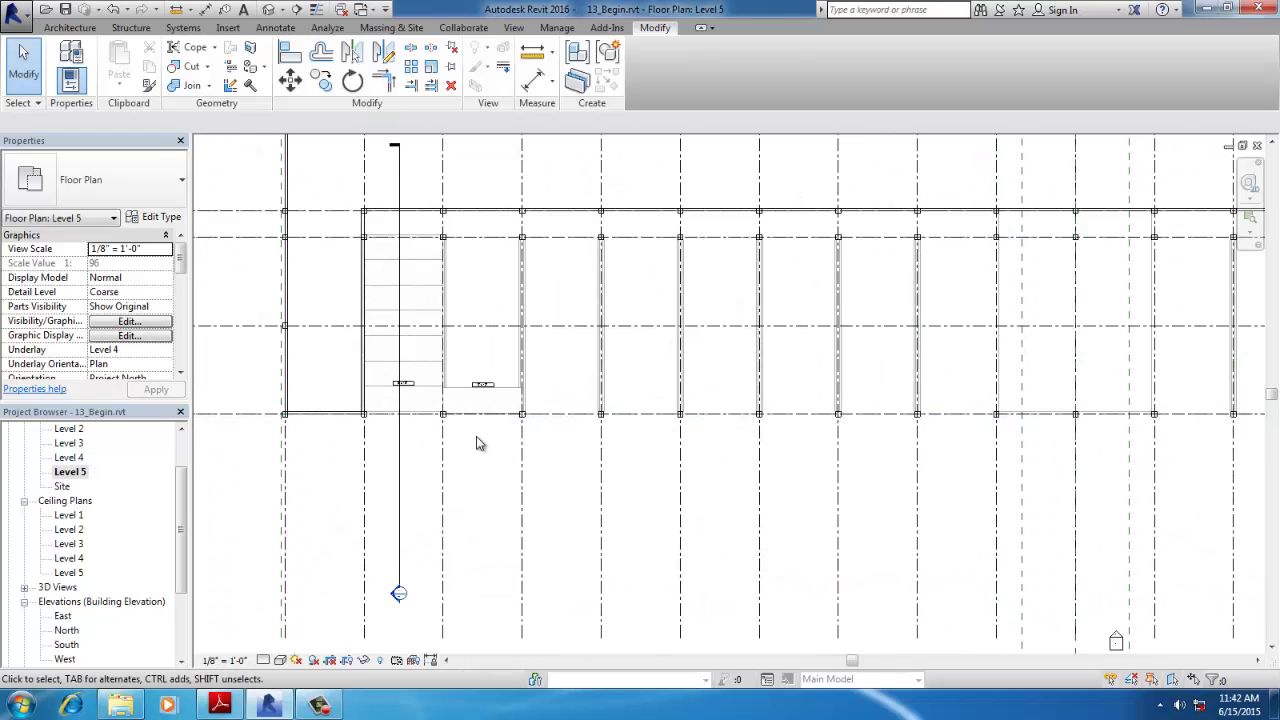
left_click(401, 520)
key("c")
key("o")
left_click(401, 518)
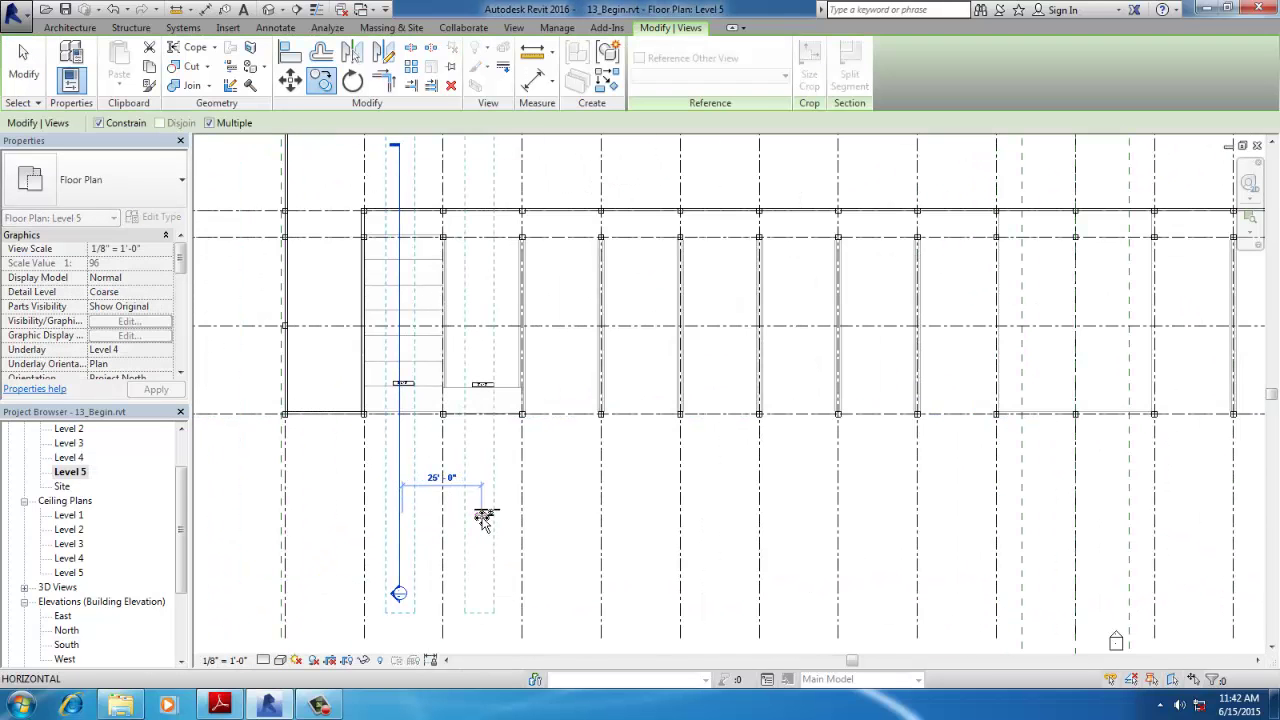
left_click(483, 518)
key("Escape")
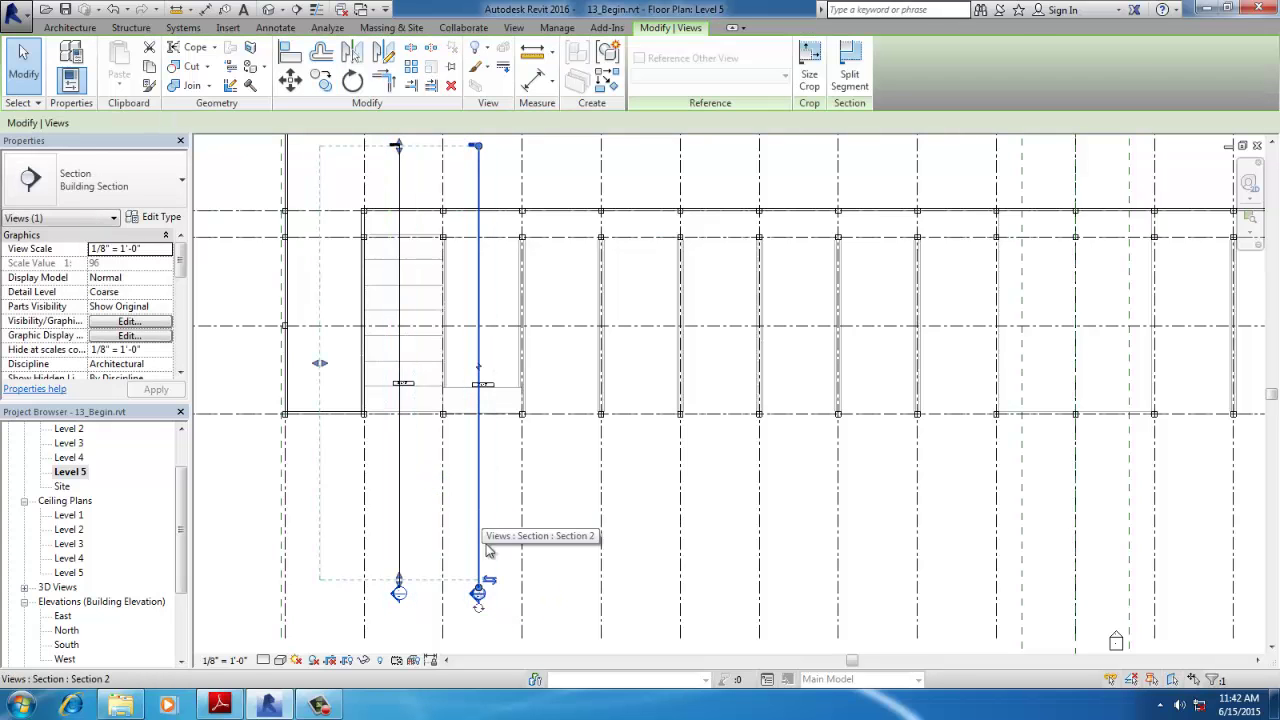
double_click(479, 594)
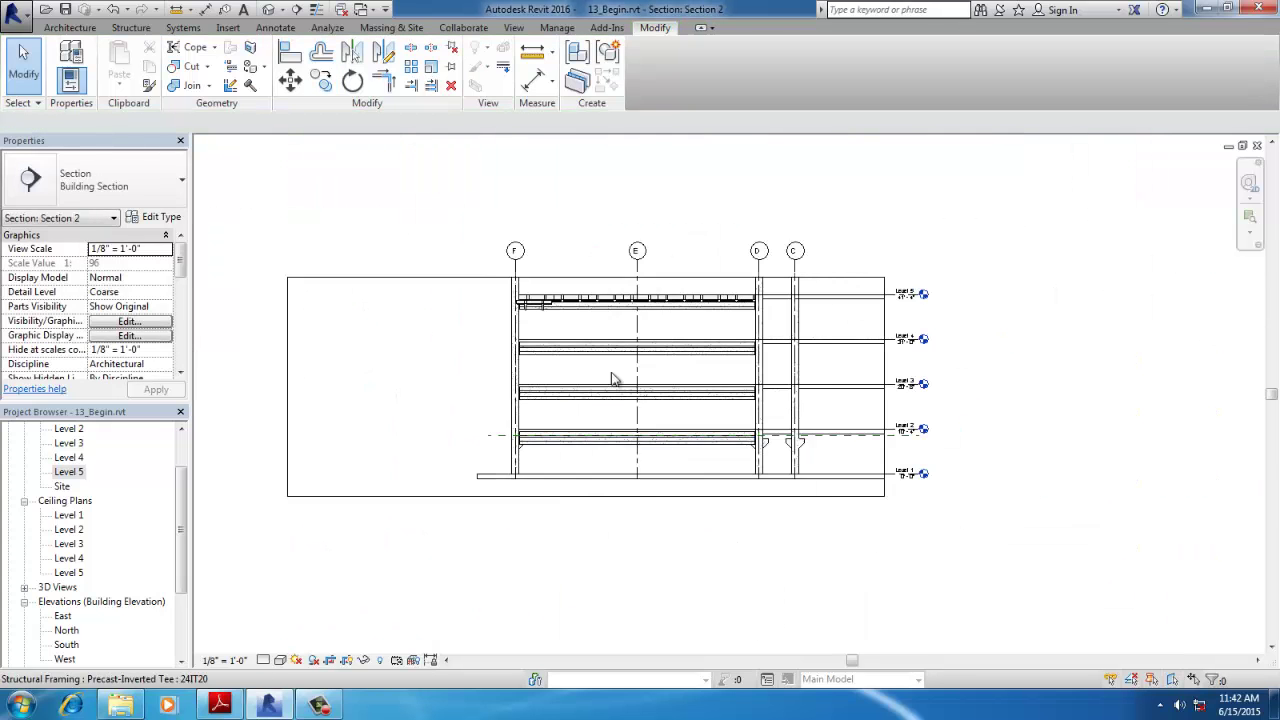
scroll(591, 336, "up", 10)
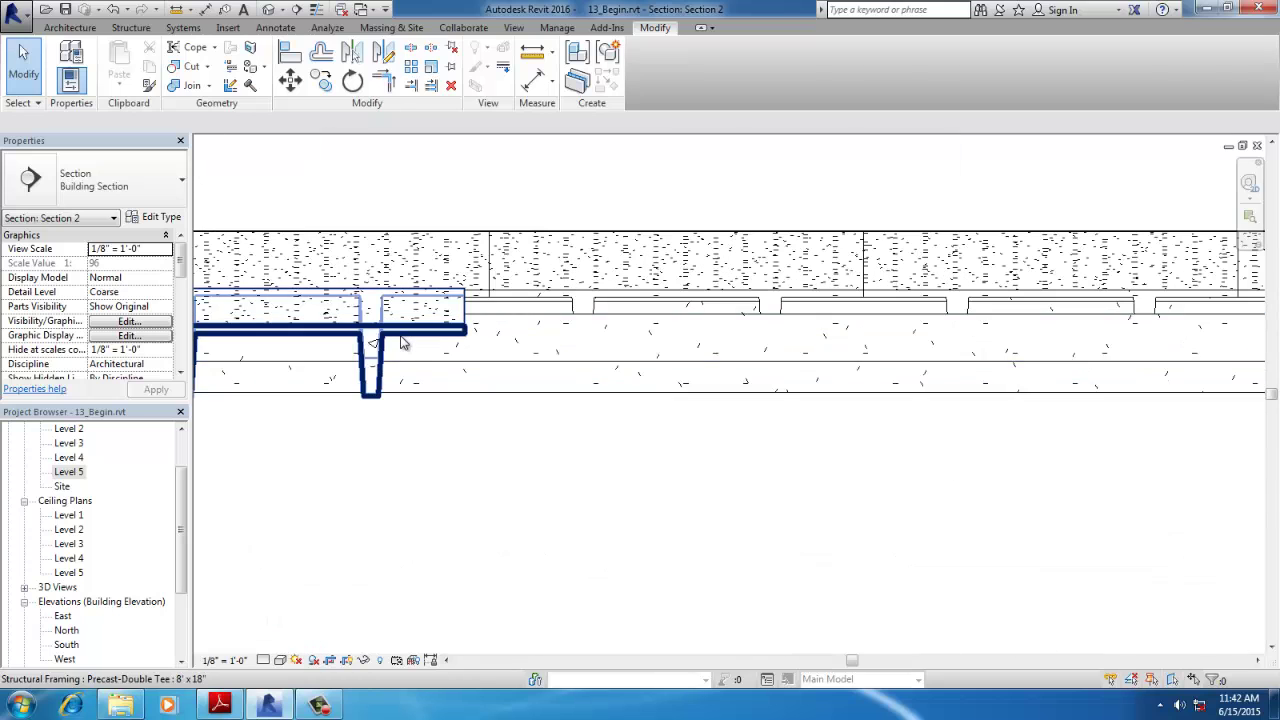
- Start a constrained multiple copy of the sloped 8' x 18" double tee and place the first copies edge to edge, 8' 0" apart
left_click(400, 343)
scroll(620, 360, "down", 3)
scroll(674, 354, "up", 4)
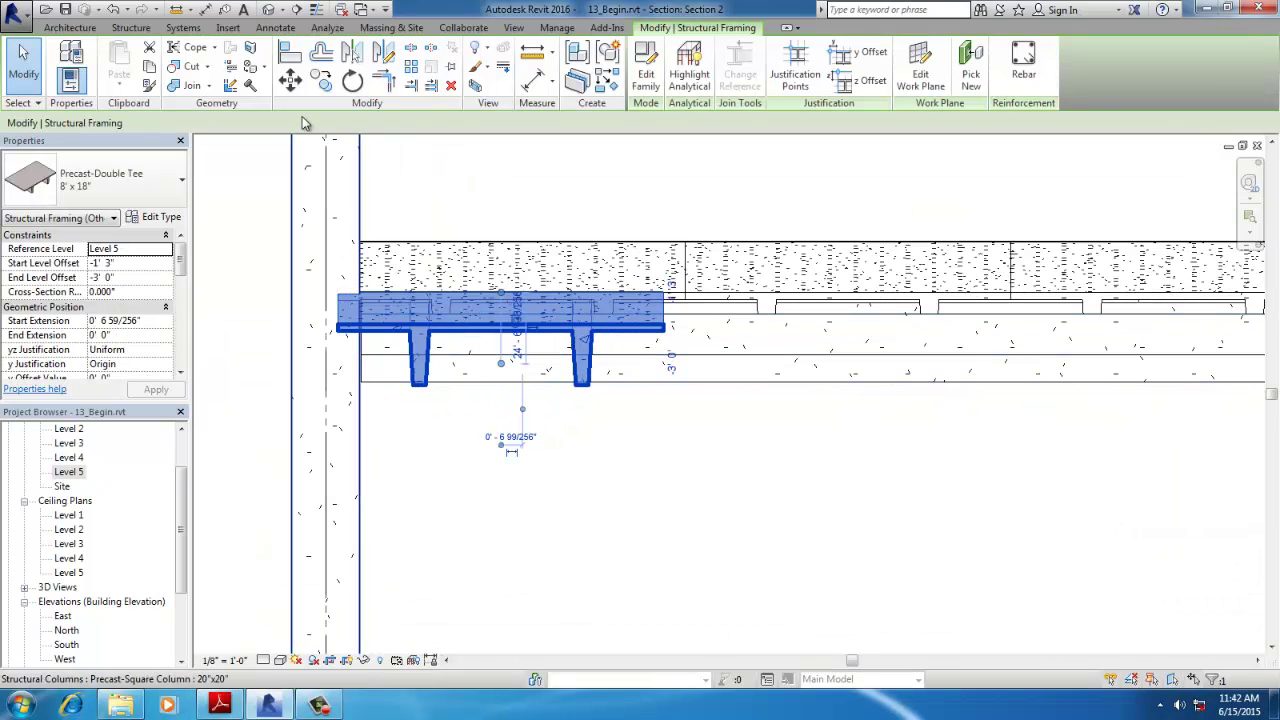
key("c")
key("o")
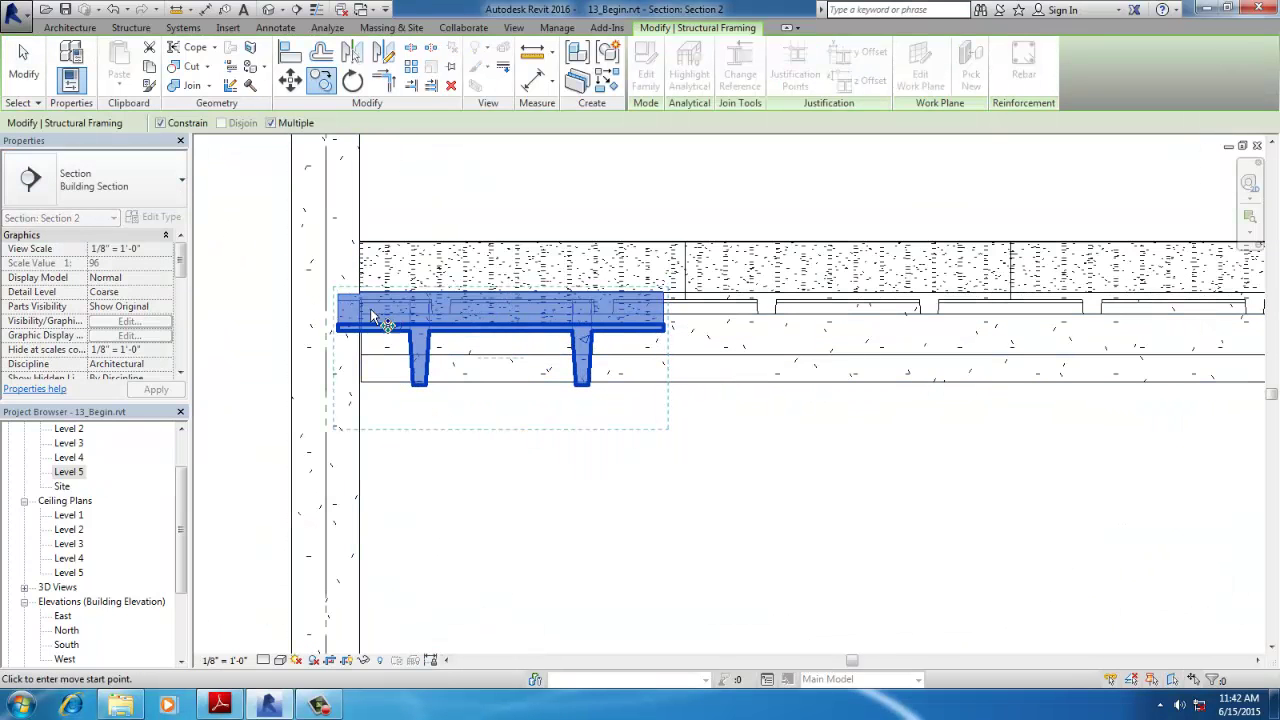
left_click(339, 297)
scroll(670, 292, "up", 5)
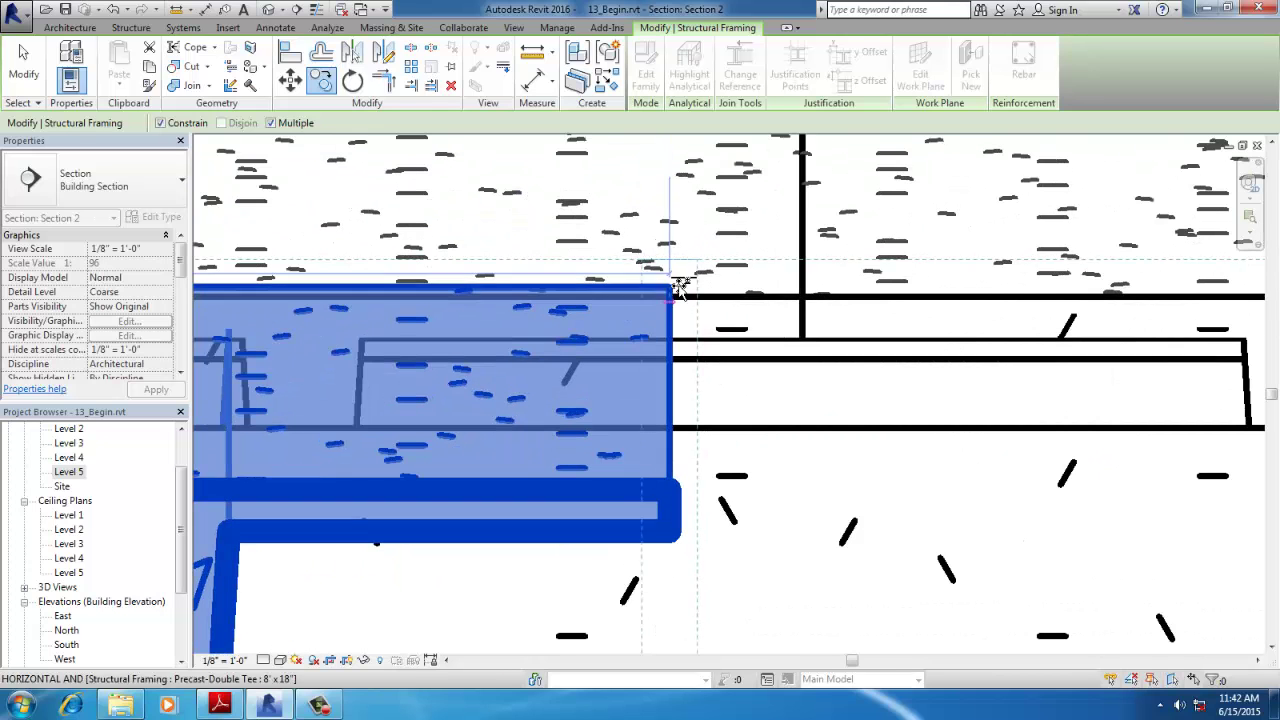
scroll(670, 292, "down", 5)
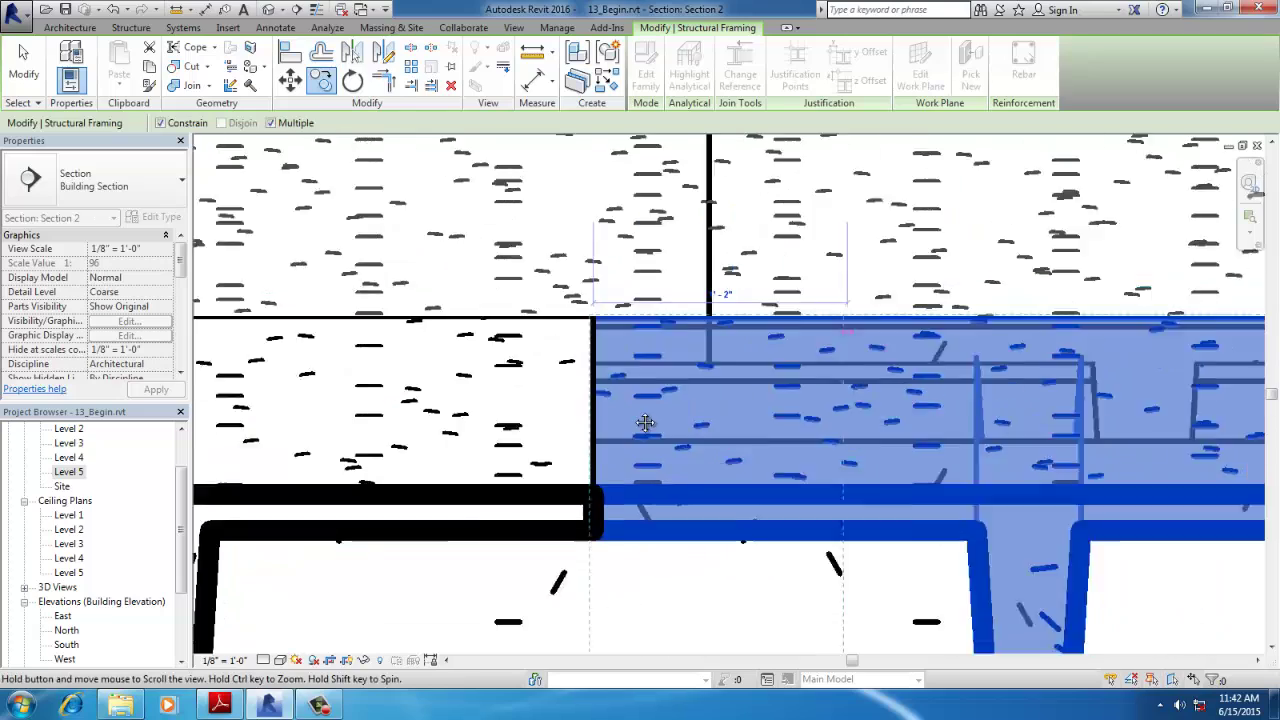
scroll(1015, 398, "up", 2)
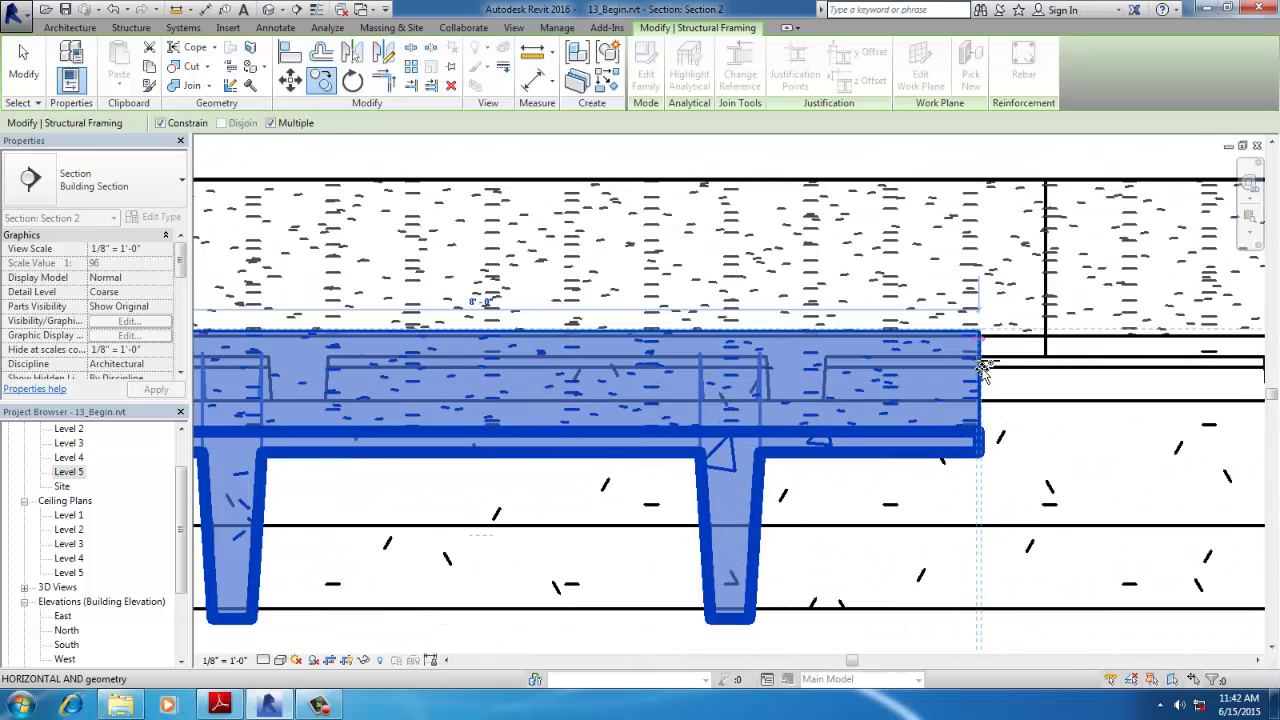
left_click(982, 368)
- Continue the row of double tee copies edge to edge at 8' 0" spacing until it reaches the column at the bay's far end
middle_click_drag(982, 368, 592, 474)
scroll(592, 474, "up", 1)
left_click(592, 467)
middle_click_drag(878, 529, 215, 540)
middle_click_drag(800, 534, 100, 535)
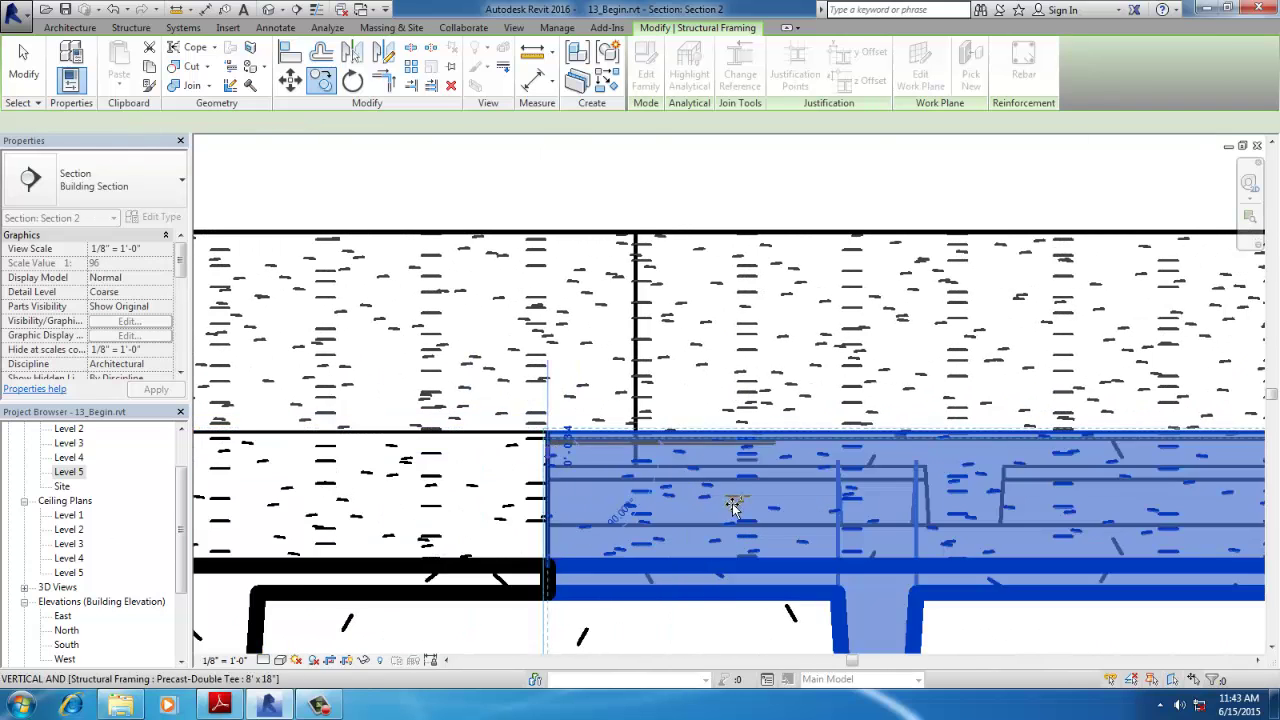
scroll(543, 463, "down", 2)
scroll(737, 491, "up", 3)
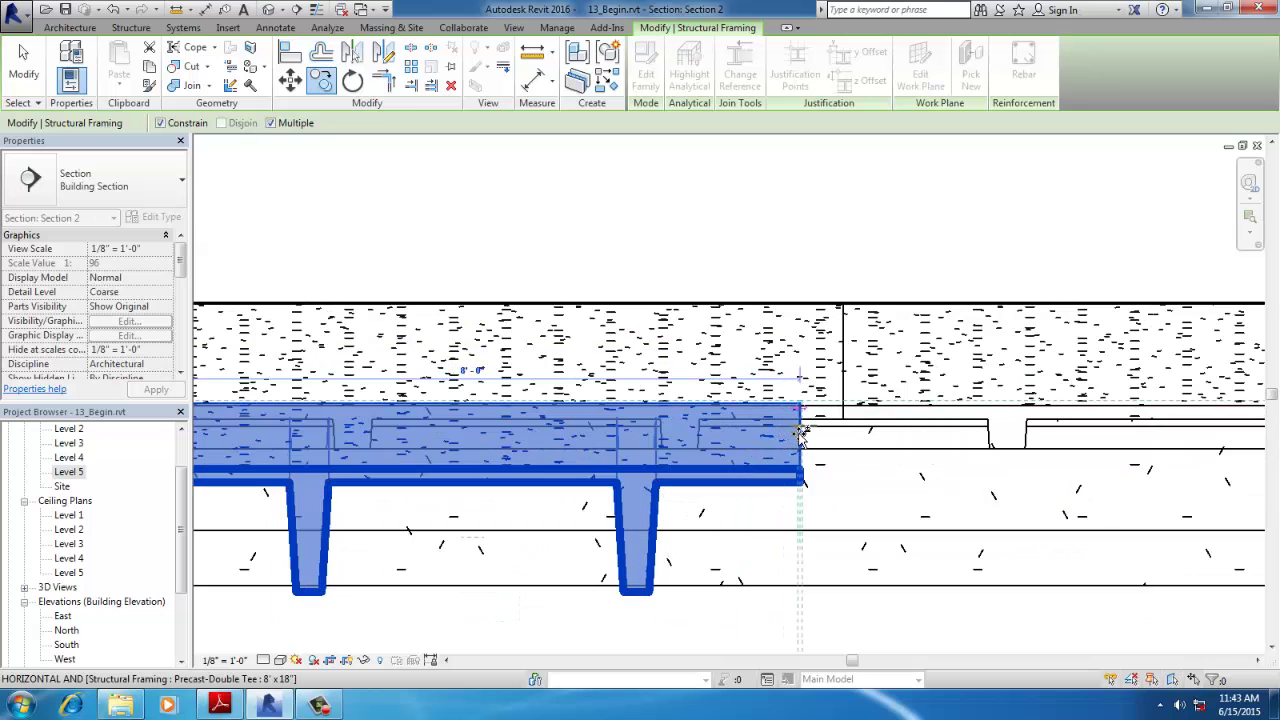
left_click(799, 434)
middle_click_drag(1020, 491, 104, 523)
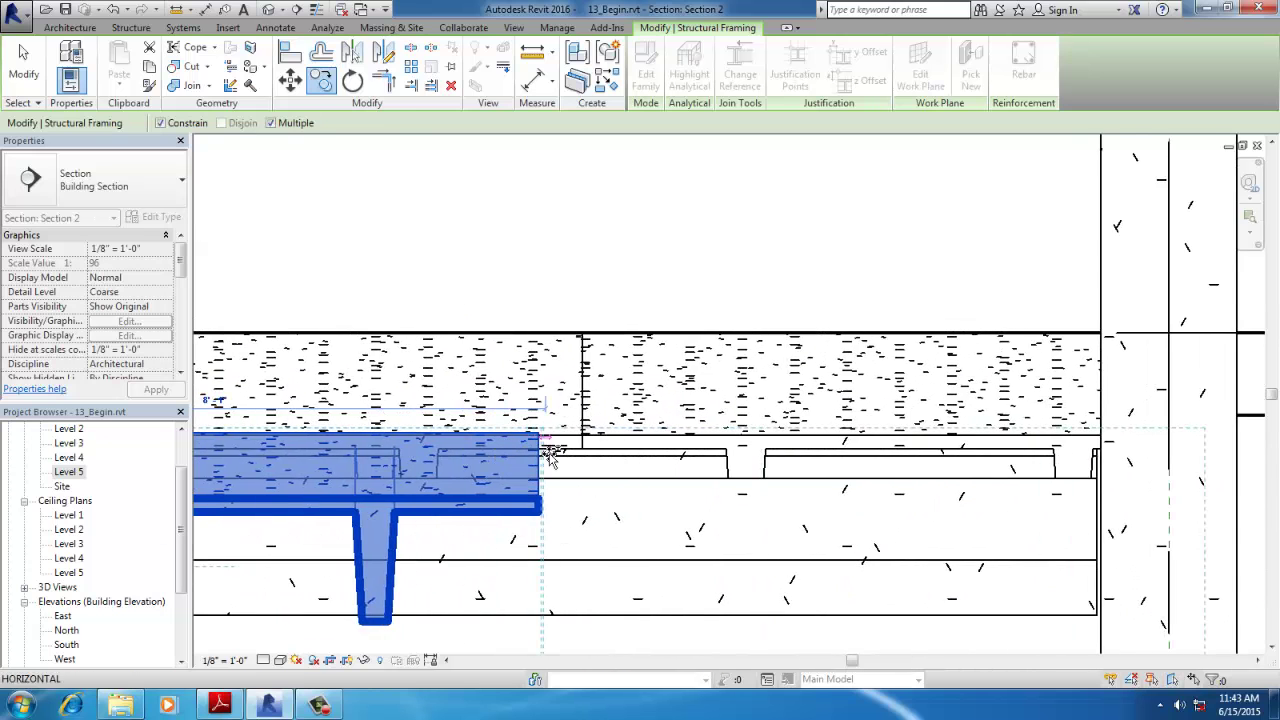
left_click(543, 452)
middle_click_drag(757, 521, 186, 540)
scroll(818, 431, "down", 2)
key("Escape")
key("Escape")
scroll(560, 322, "down", 3)
- In the 3D view, examine the completed rows of sloped double tees and the remaining open bays between the inverted tee beams
left_click(268, 9)
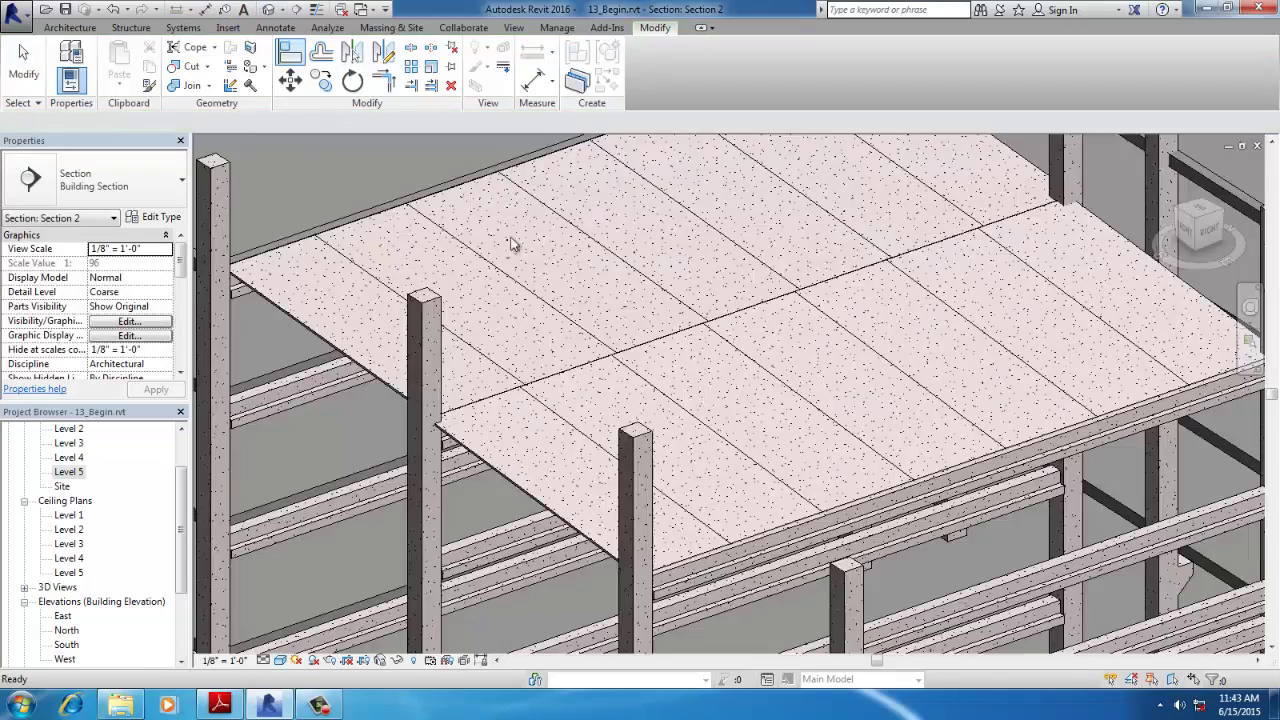
scroll(704, 407, "down", 3)
scroll(725, 430, "down", 5)
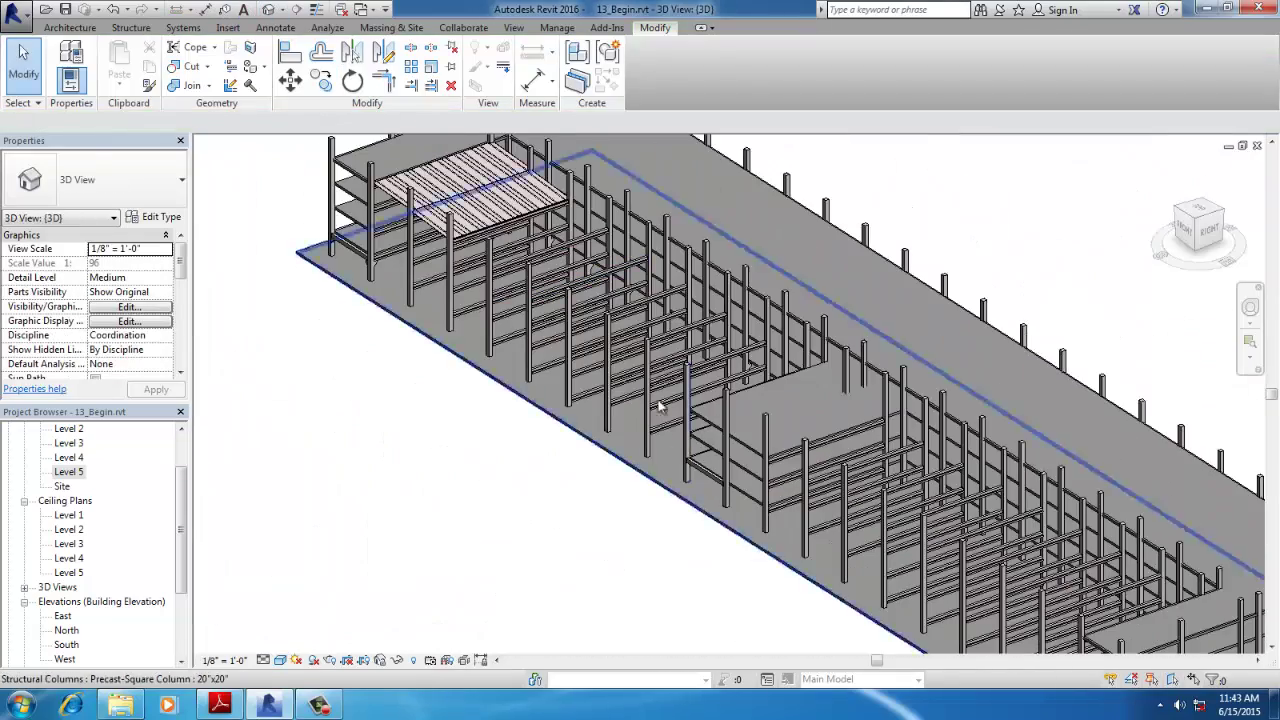
middle_click_drag(658, 406, 686, 417, "shift")
scroll(686, 417, "down", 3)
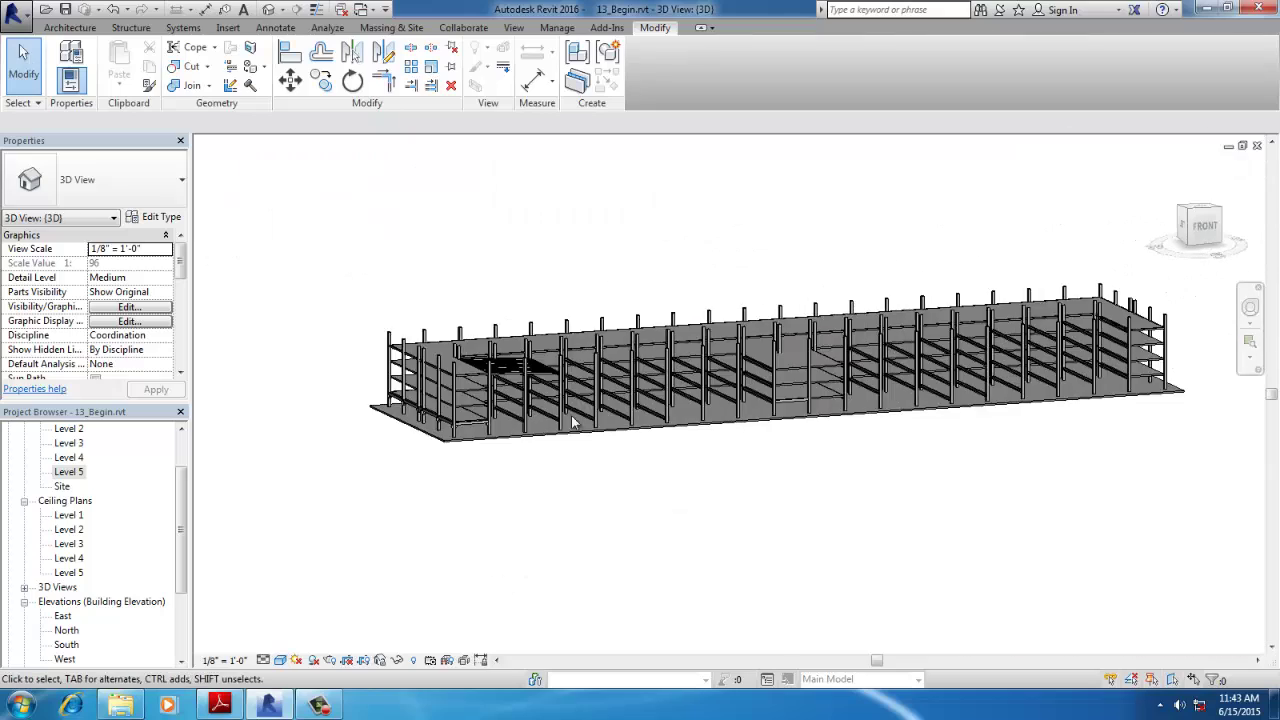
scroll(606, 280, "up", 2)
scroll(385, 430, "up", 2)
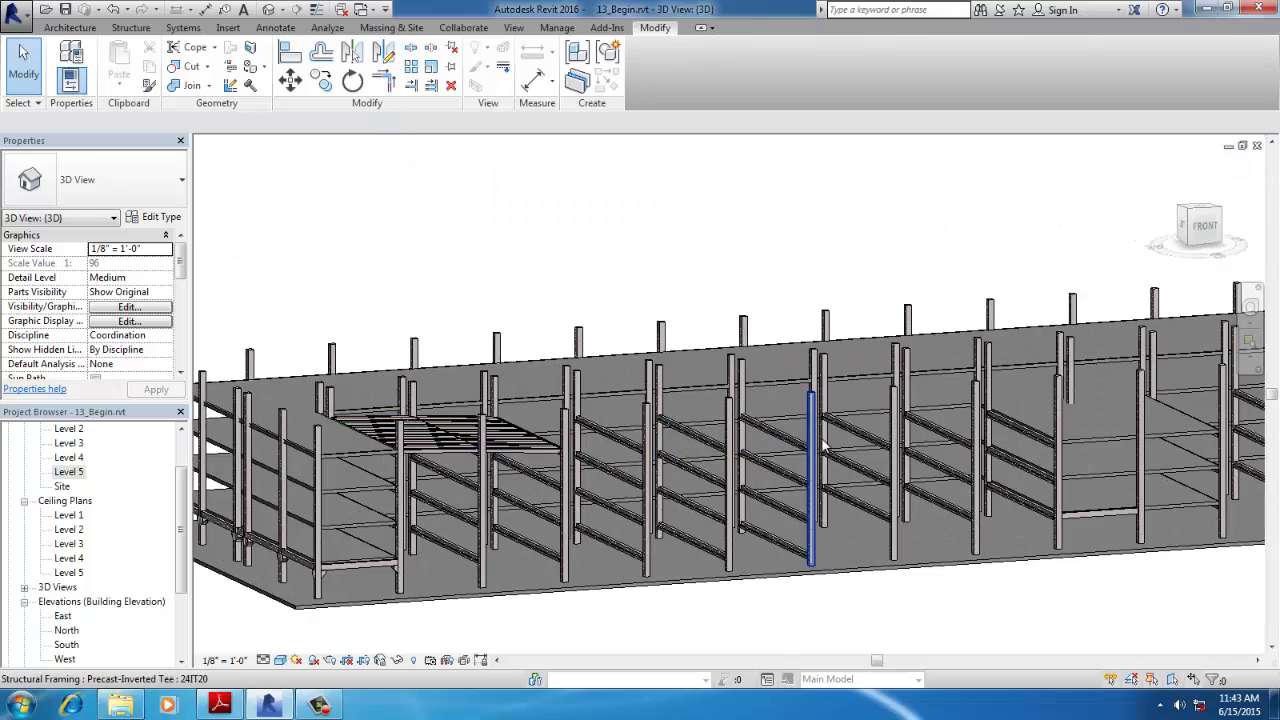
middle_click_drag(838, 446, 340, 430, "shift")
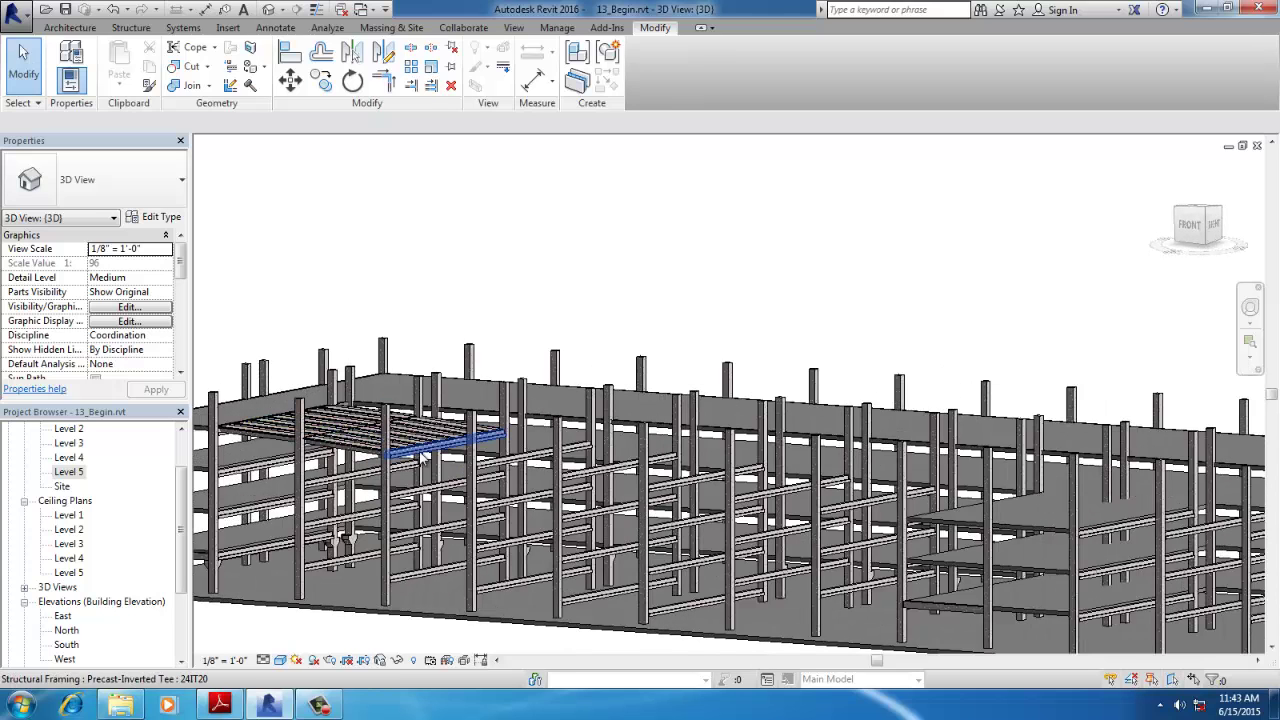